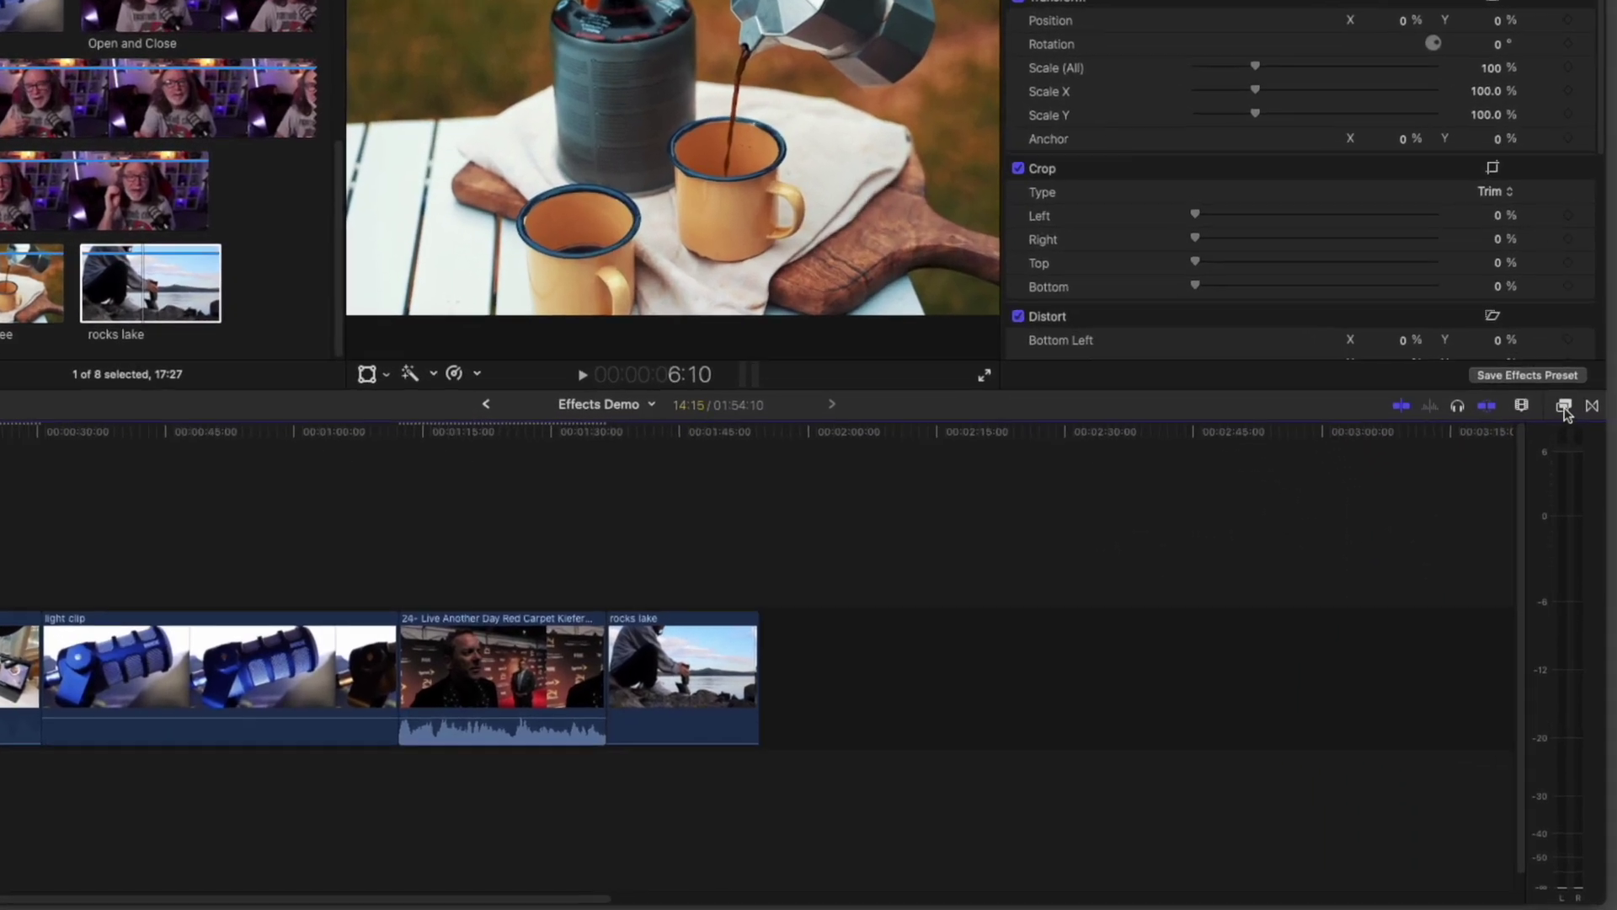
Apply the Basics category's Hard Light effect to the pouring coffee clip and preview it.
{"action": "left_click", "coordinate": [1564, 408]}
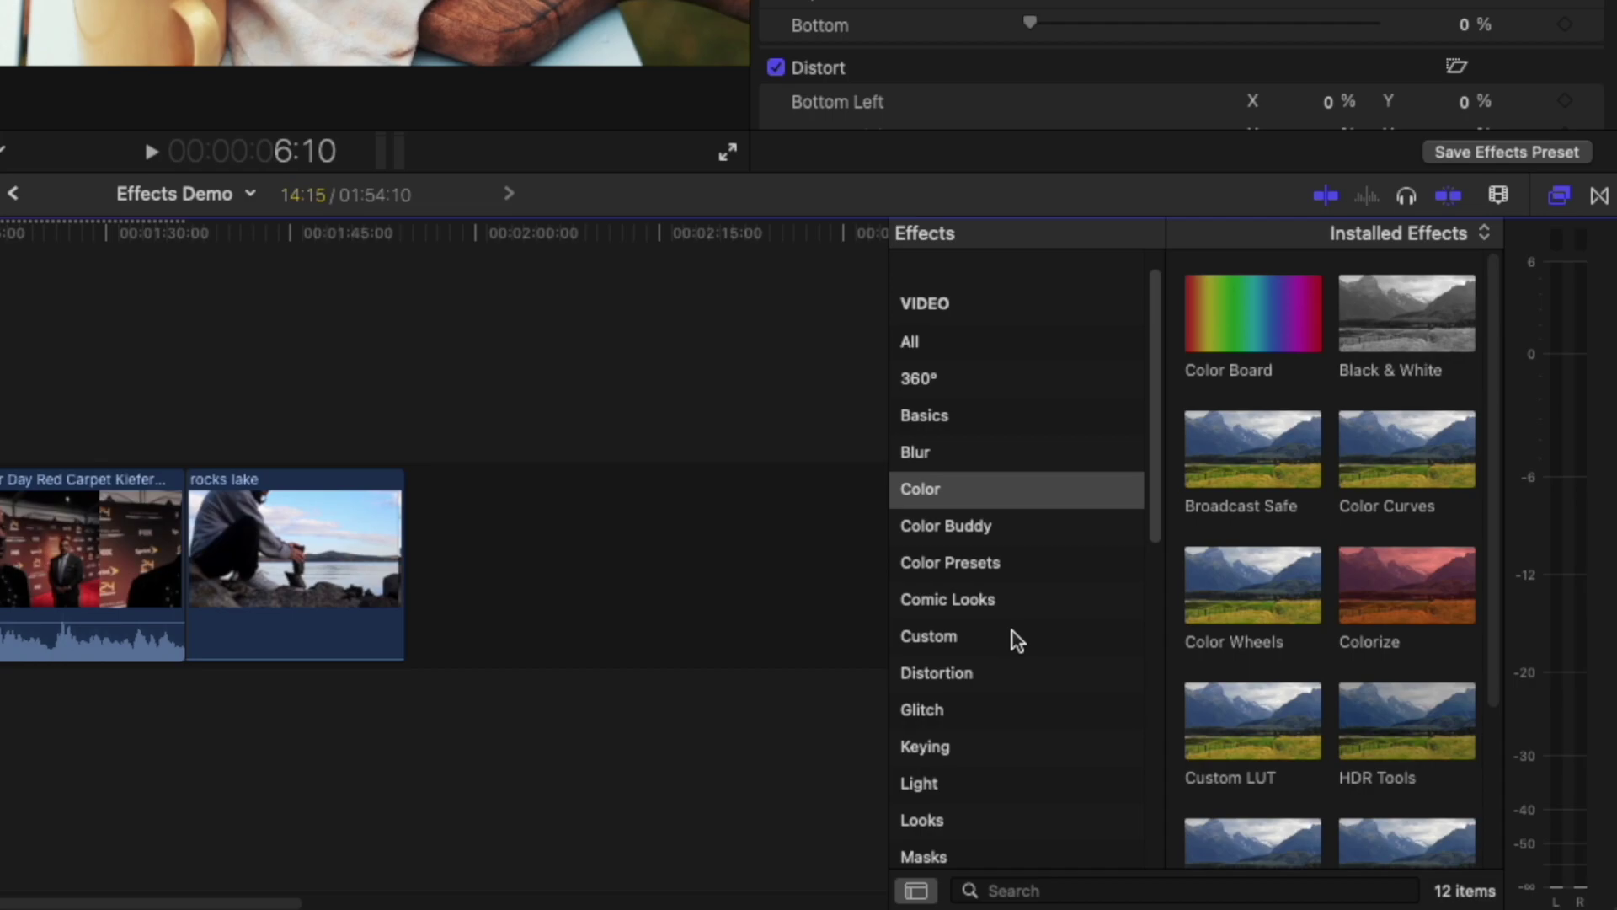
{"action": "left_click", "coordinate": [943, 421]}
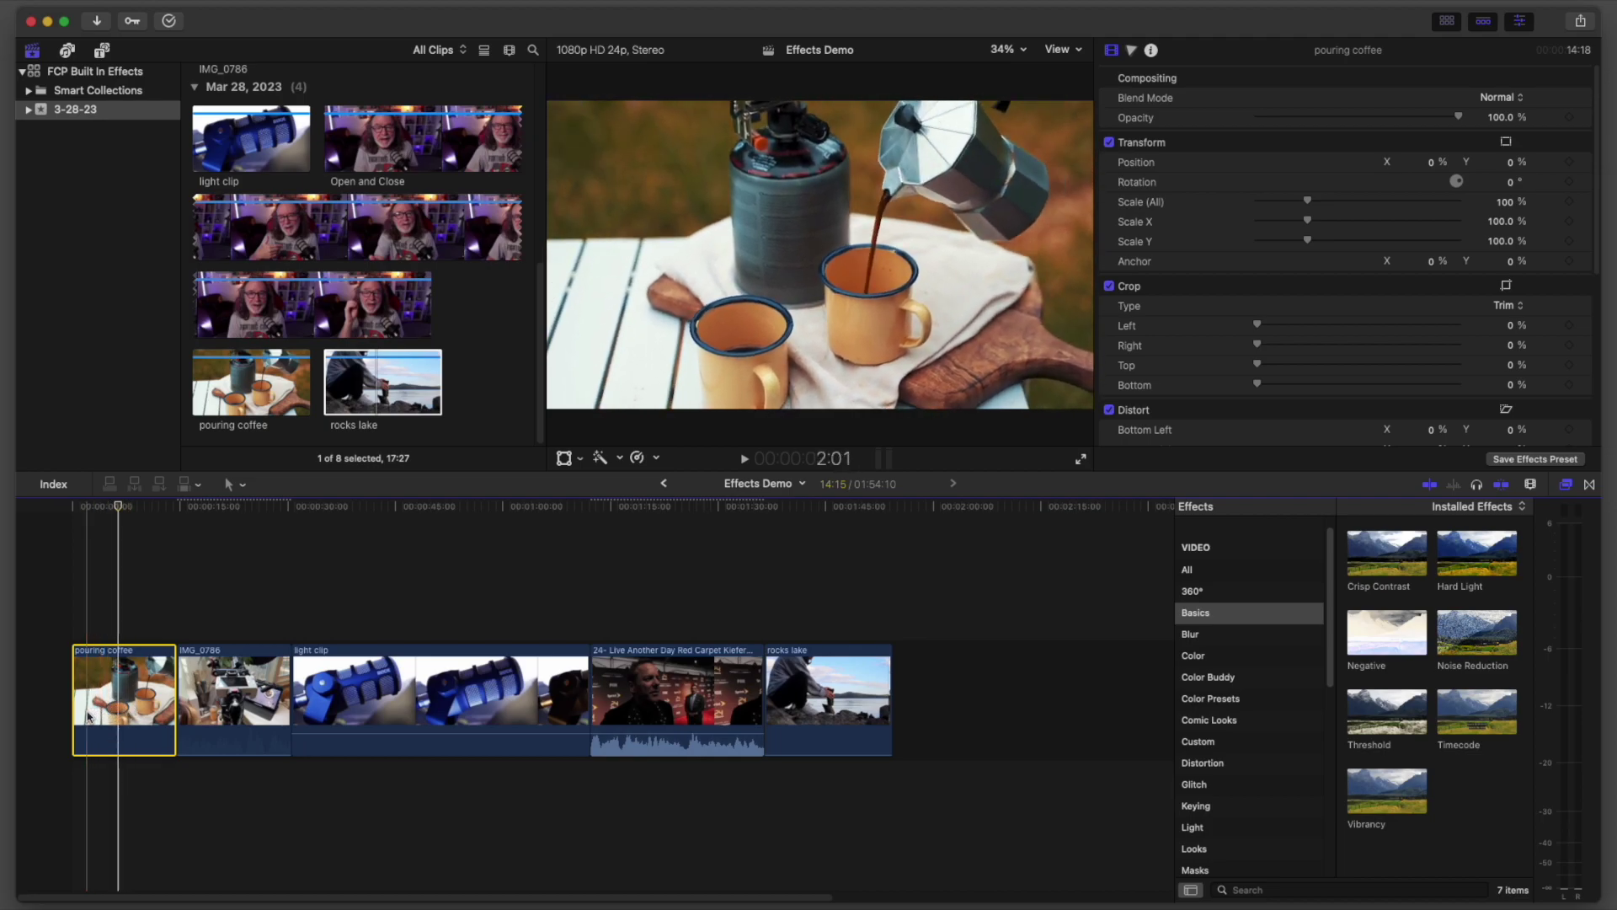
{"action": "key", "text": "space"}
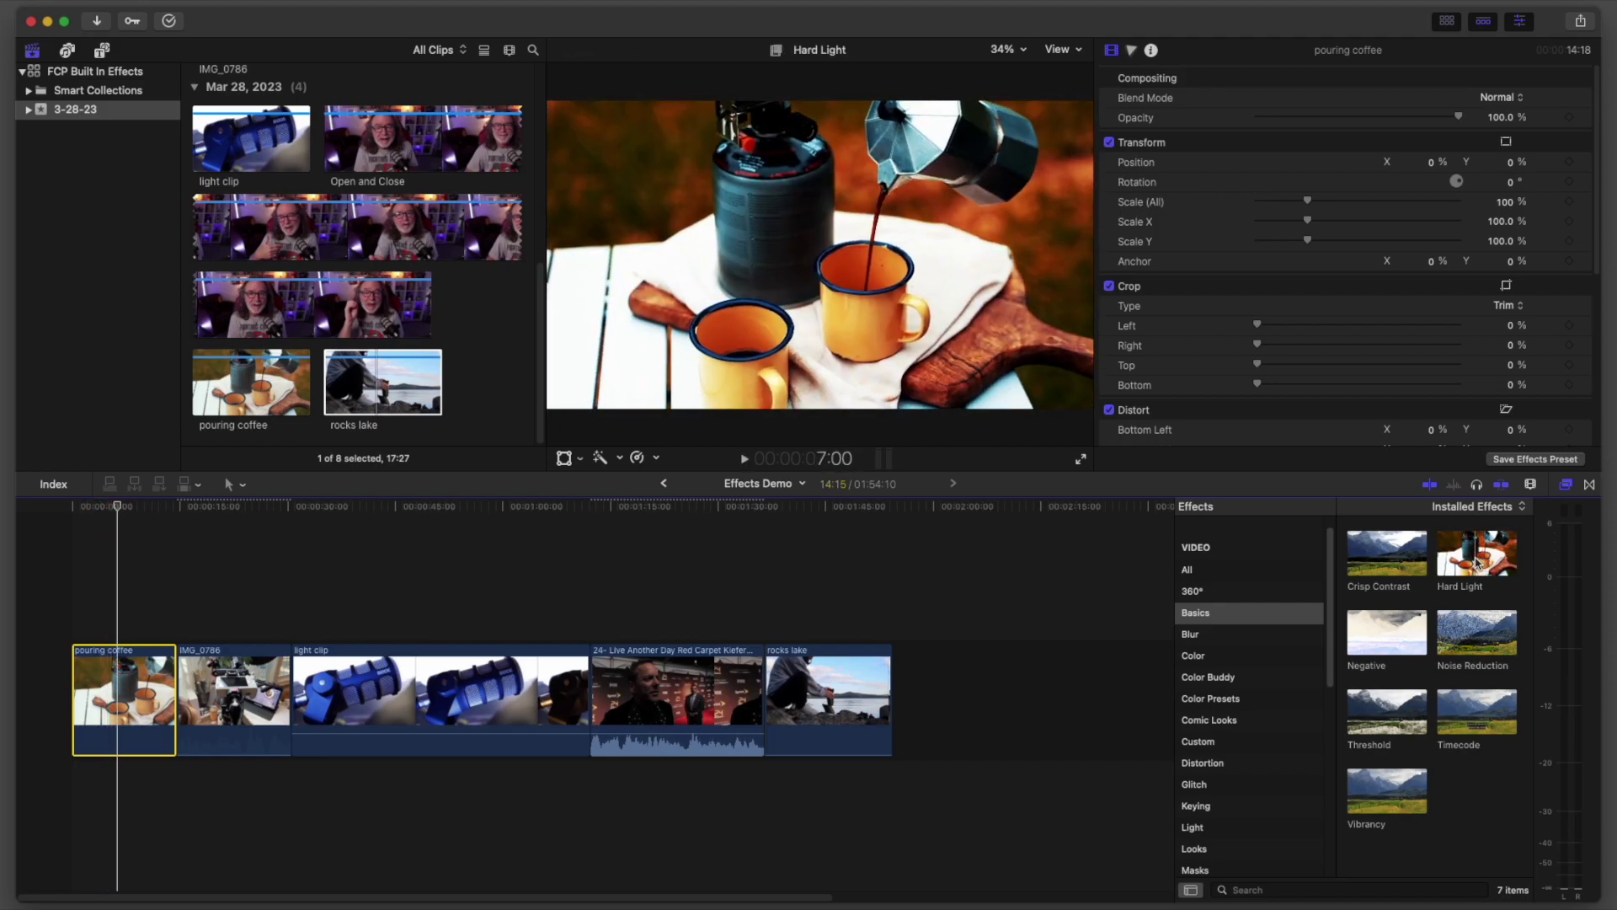
{"action": "left_click_drag", "start_coordinate": [1484, 560], "coordinate": [126, 699]}
{"action": "key", "text": "space"}
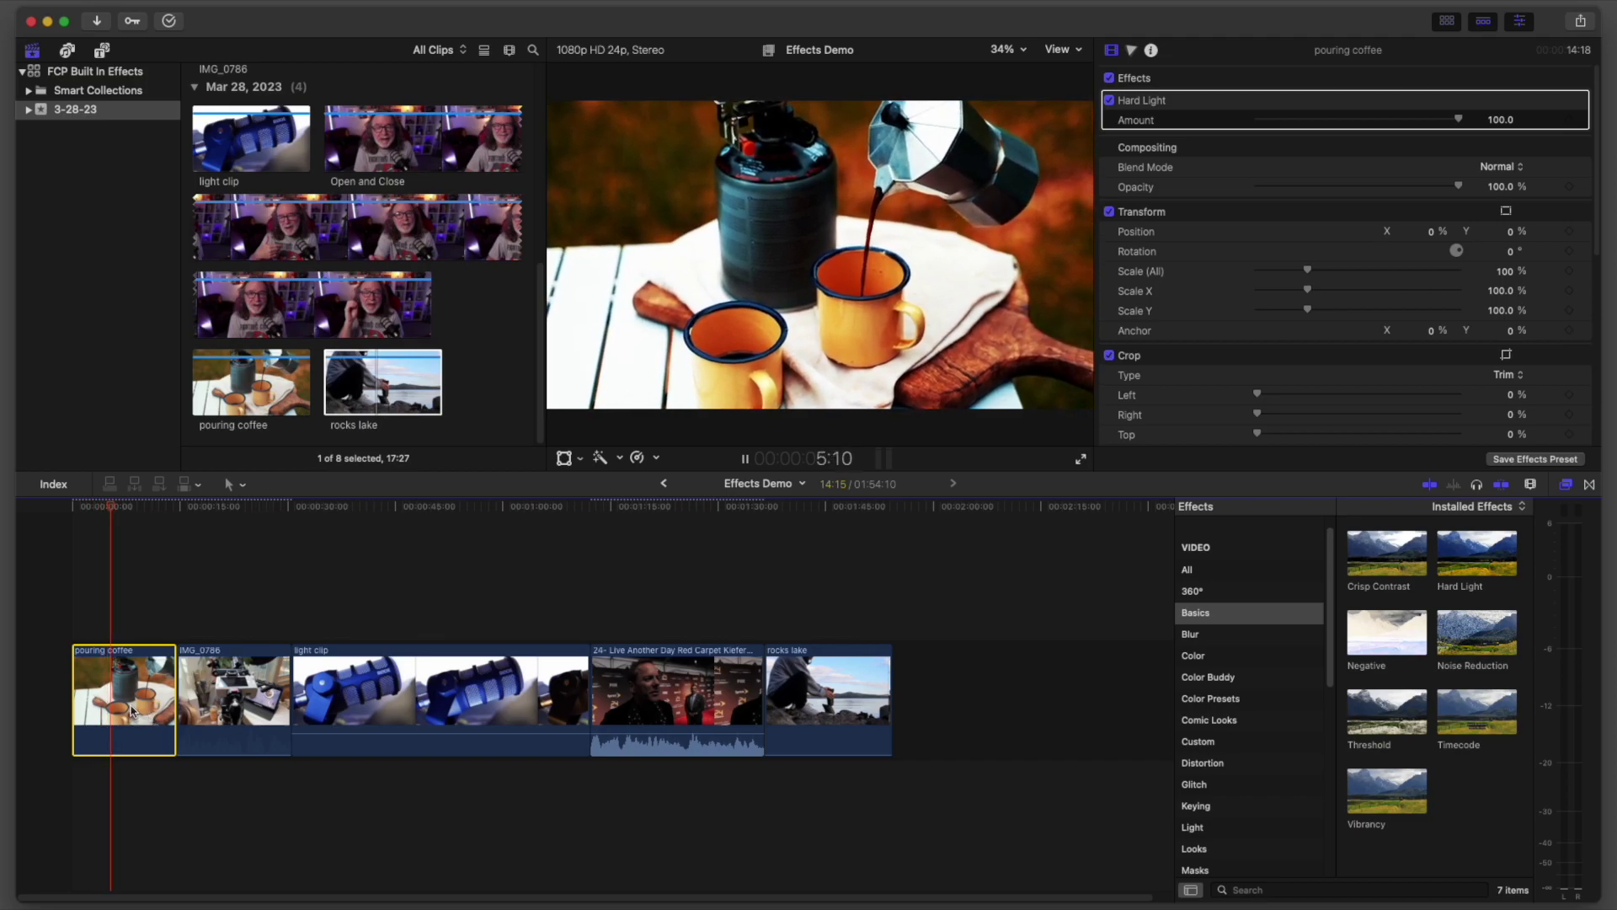
{"action": "key", "text": "space"}
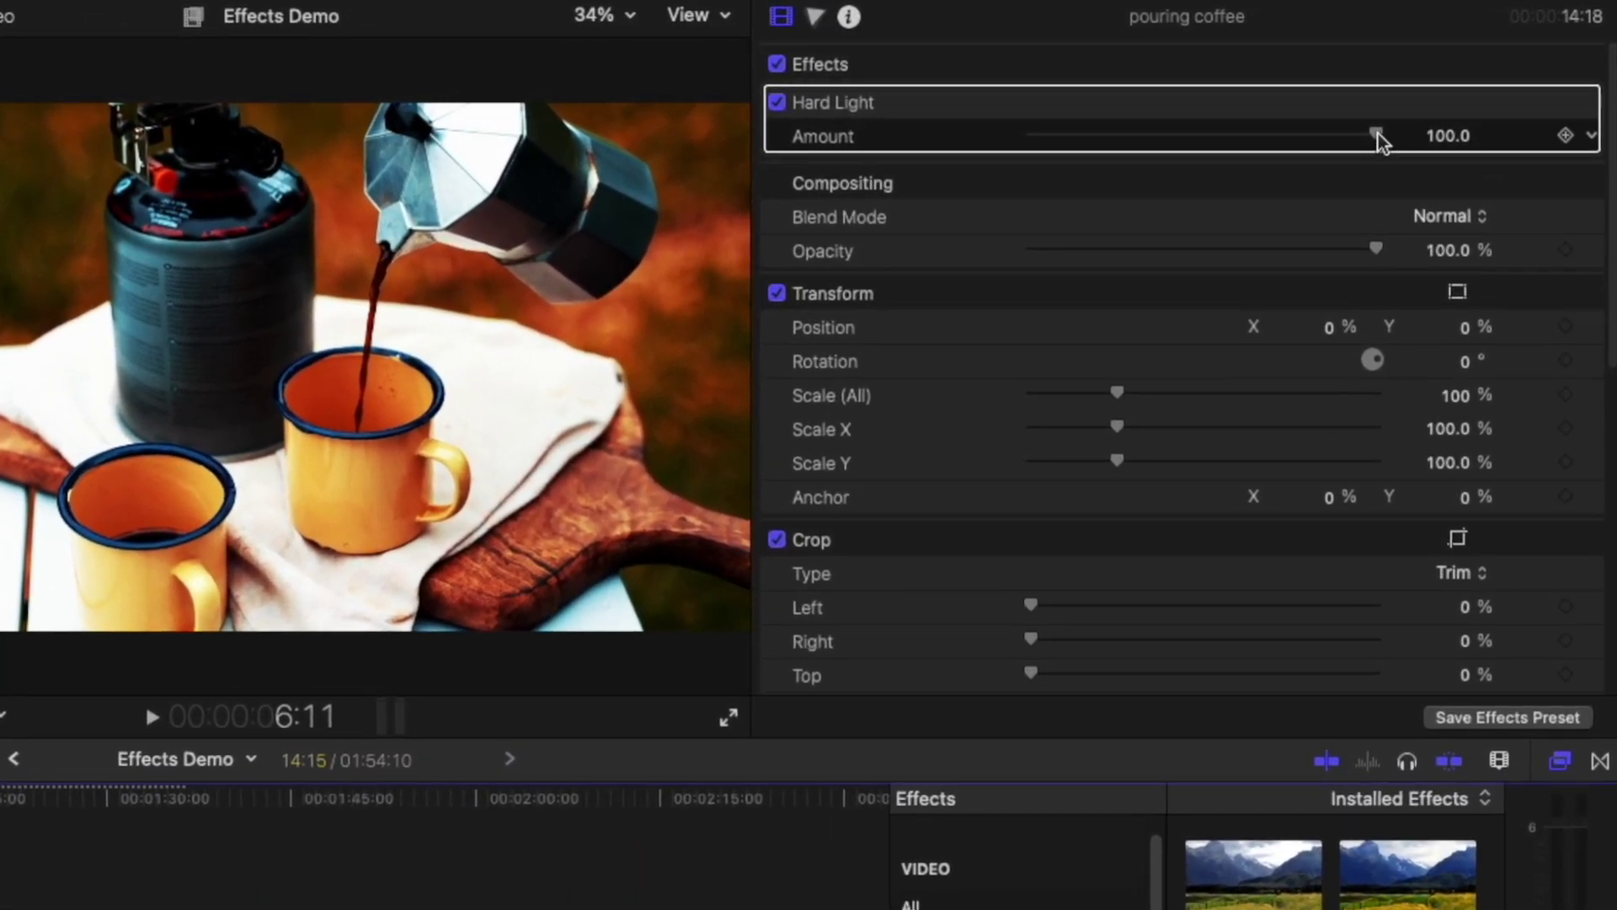
Compare Hard Light strengths, settling at Amount 100.0, and leave the effect switched off.
{"action": "left_click_drag", "start_coordinate": [1456, 119], "coordinate": [1442, 119]}
{"action": "left_click_drag", "start_coordinate": [1348, 135], "coordinate": [1396, 135]}
{"action": "left_click", "coordinate": [777, 105]}
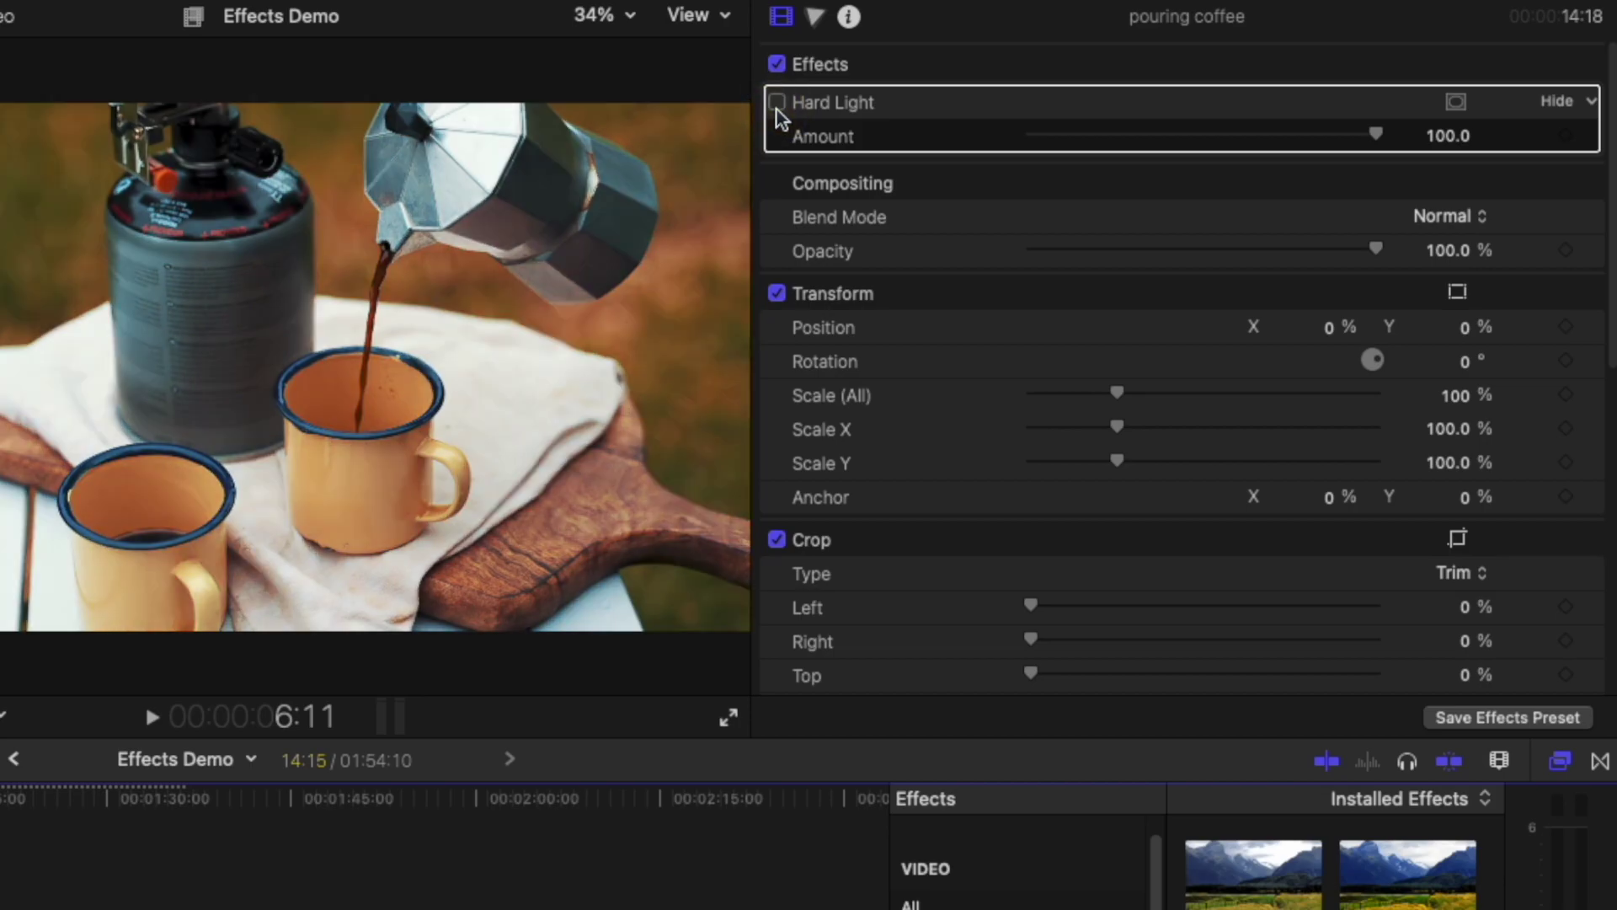
{"action": "left_click", "coordinate": [777, 108]}
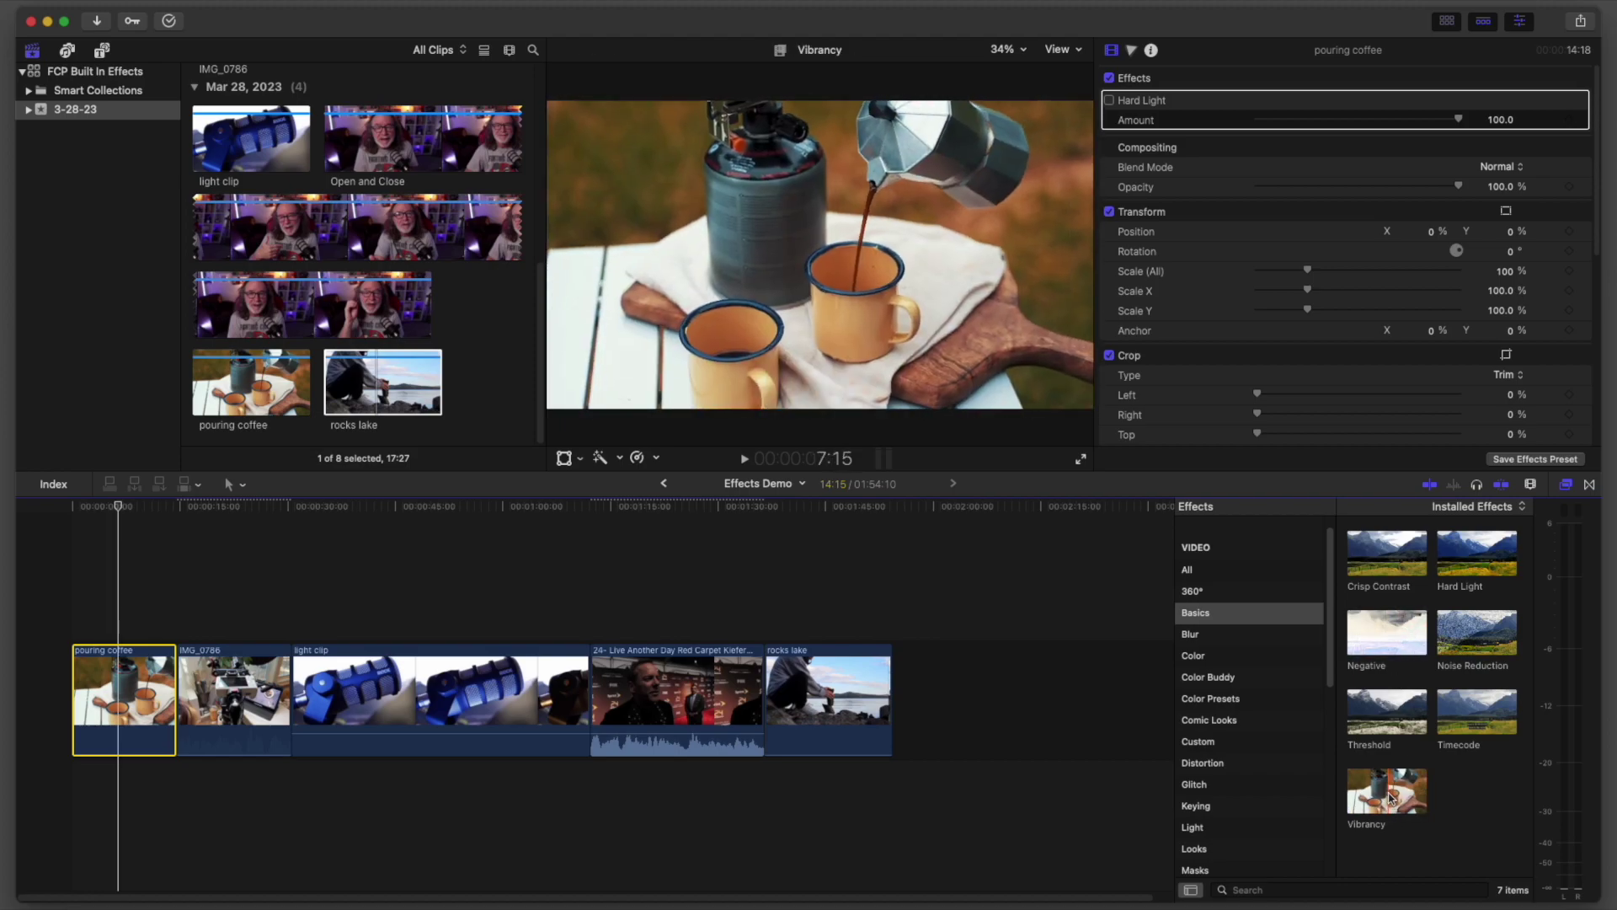
Put Vibrancy on the pouring coffee clip with Protect Skin ticked and a slightly raised Amount.
{"action": "left_click_drag", "start_coordinate": [1390, 796], "coordinate": [114, 699]}
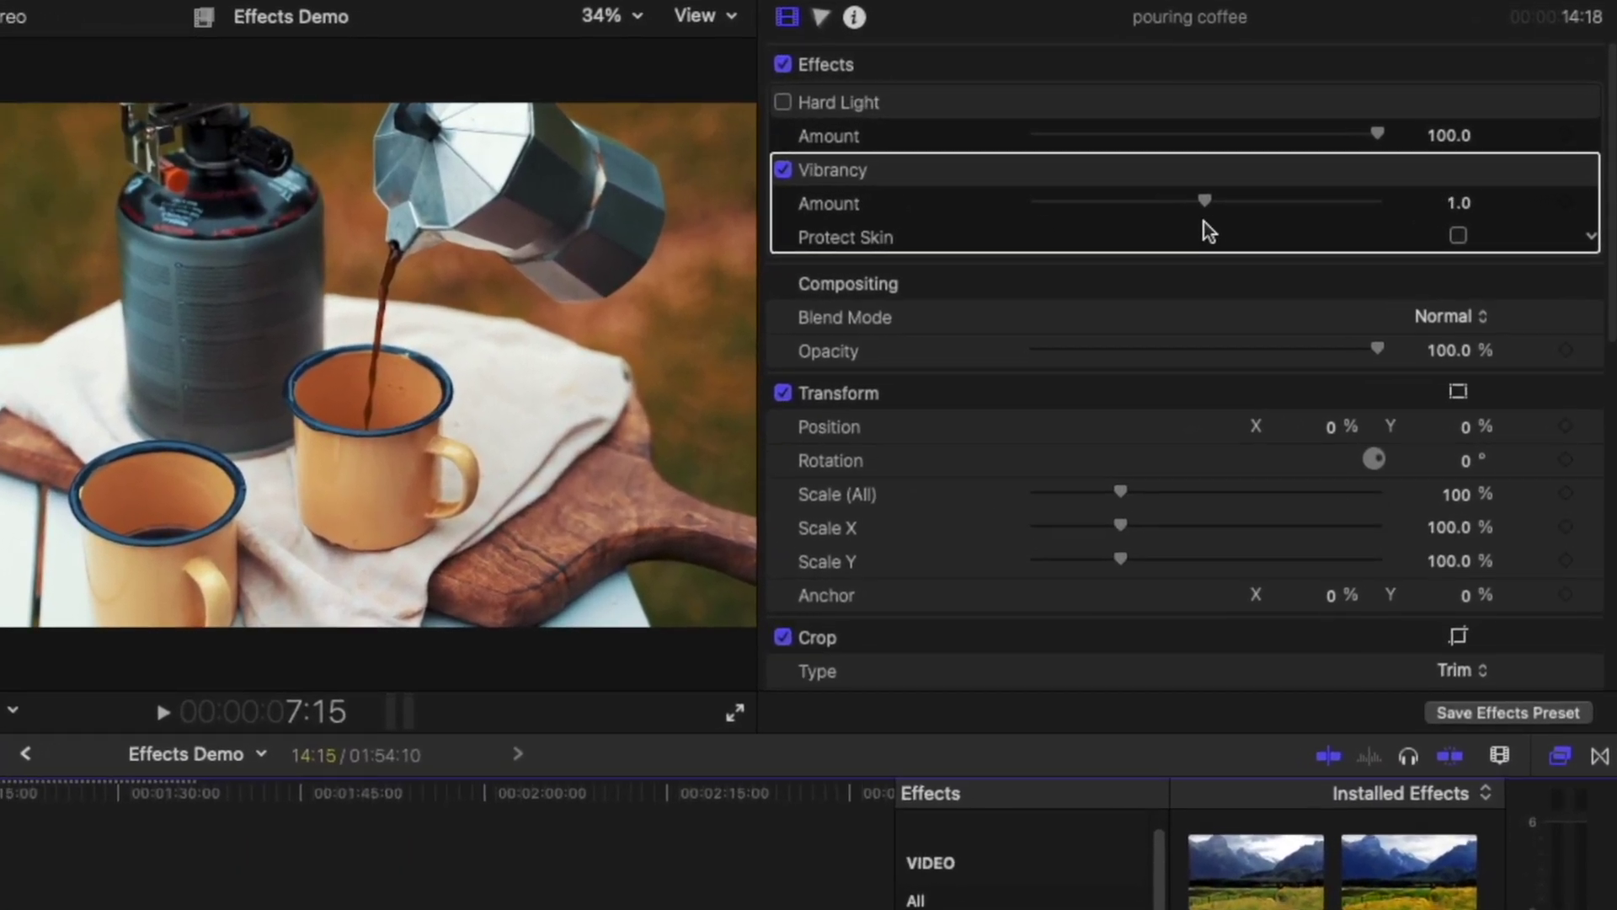
{"action": "left_click", "coordinate": [1458, 237]}
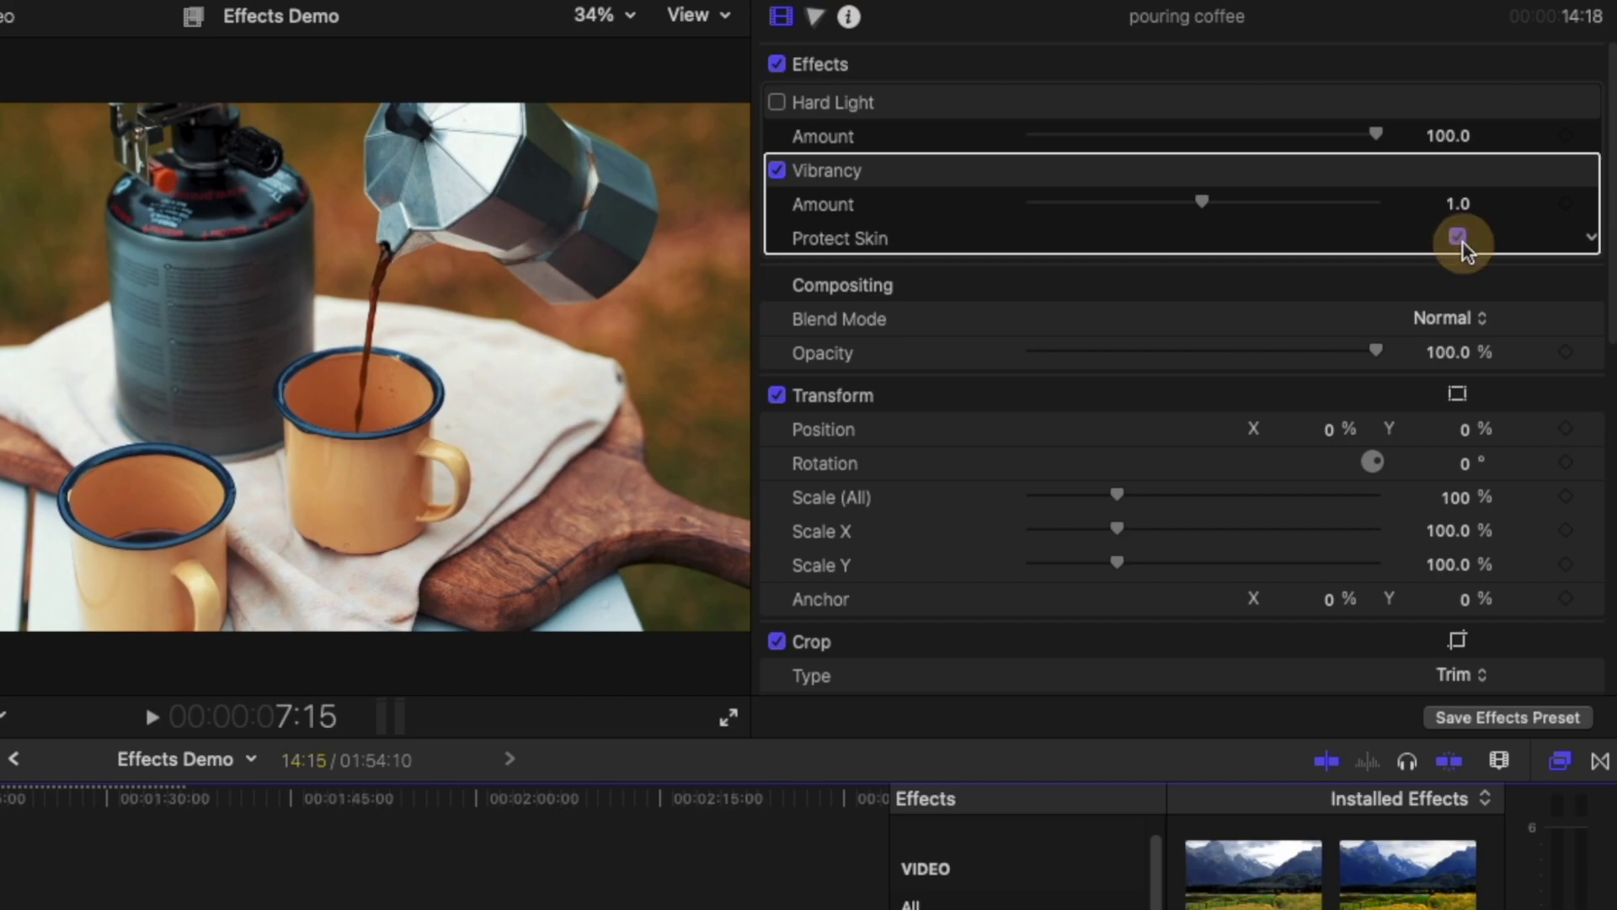
{"action": "left_click_drag", "start_coordinate": [1203, 202], "coordinate": [1235, 212]}
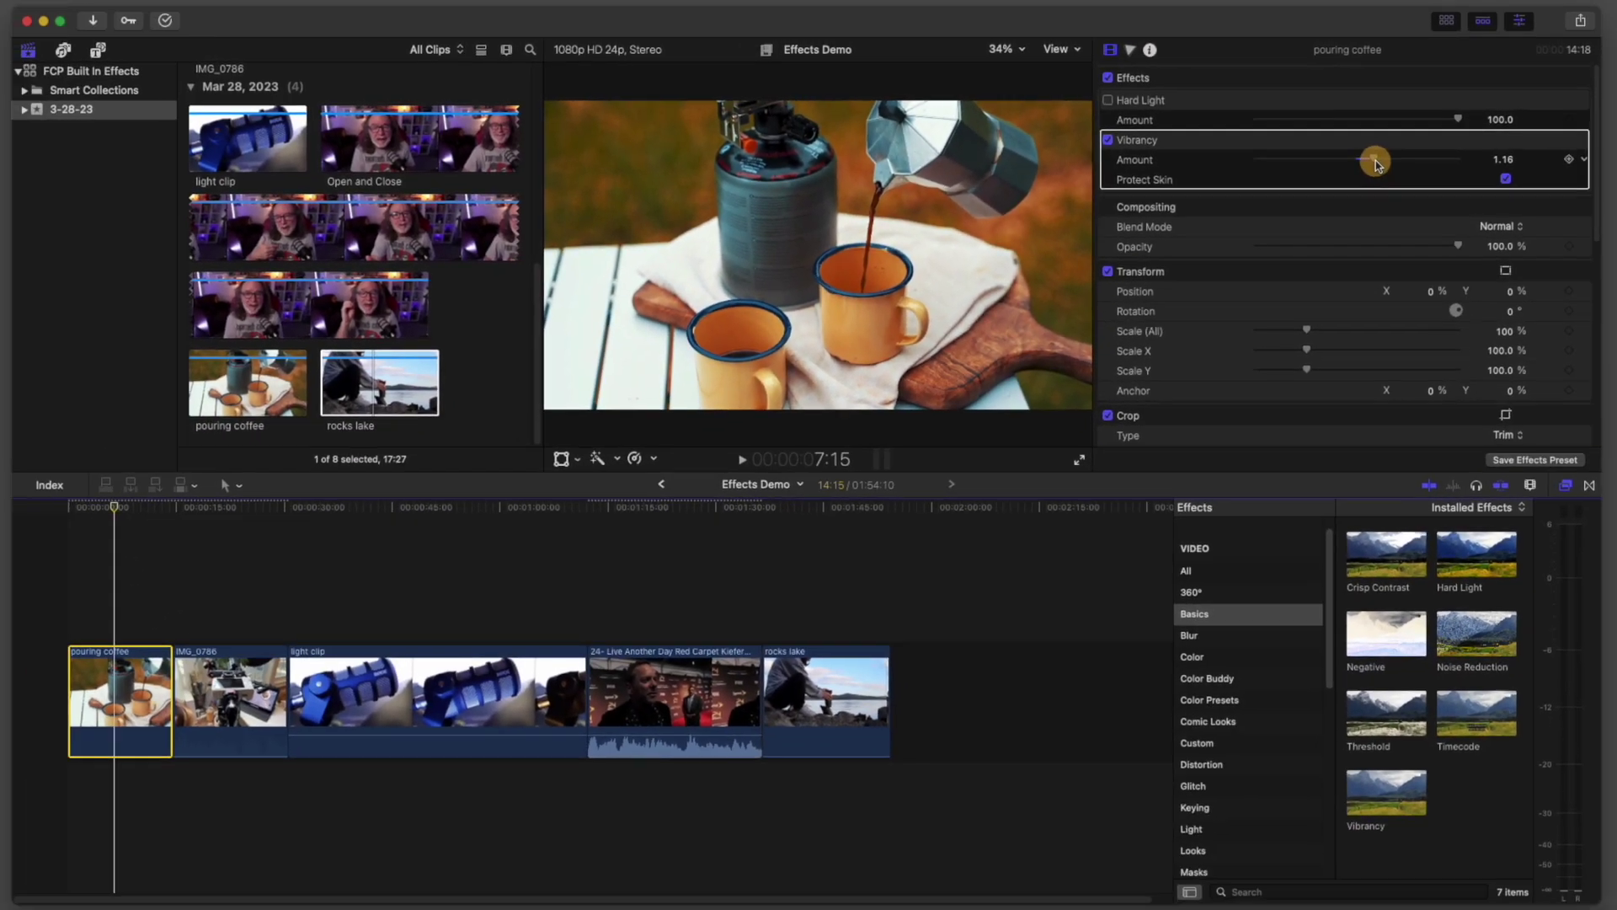
{"action": "left_click_drag", "start_coordinate": [1376, 164], "coordinate": [1366, 164]}
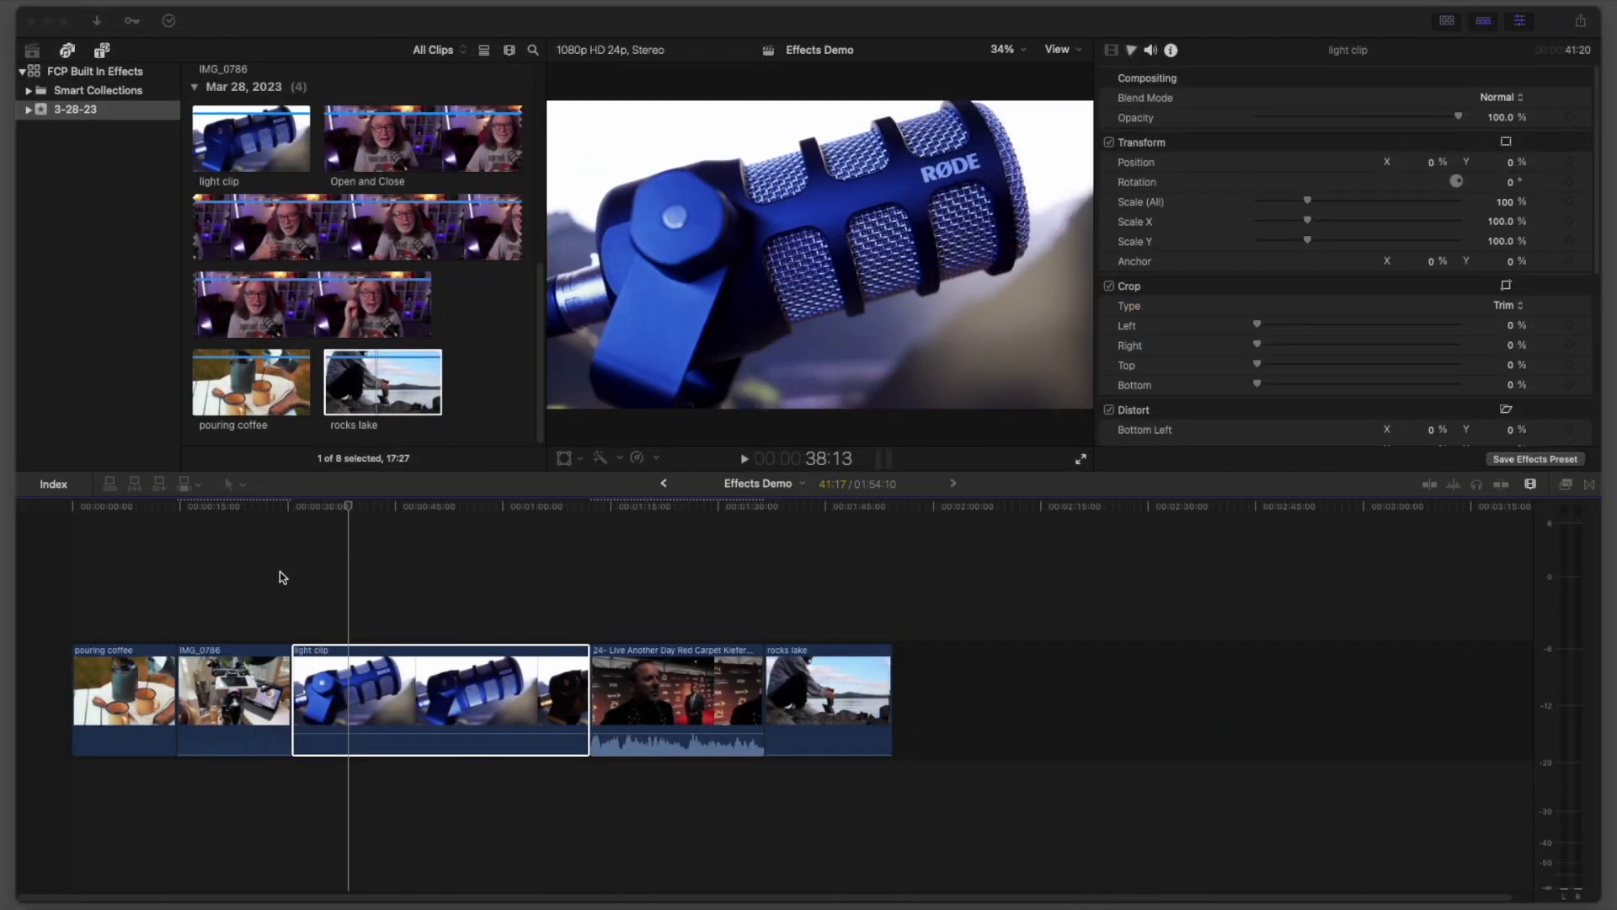
Scale the light clip up to about 131%, then reset its scale to 100%.
{"action": "left_click", "coordinate": [1568, 485]}
{"action": "left_click", "coordinate": [1567, 485]}
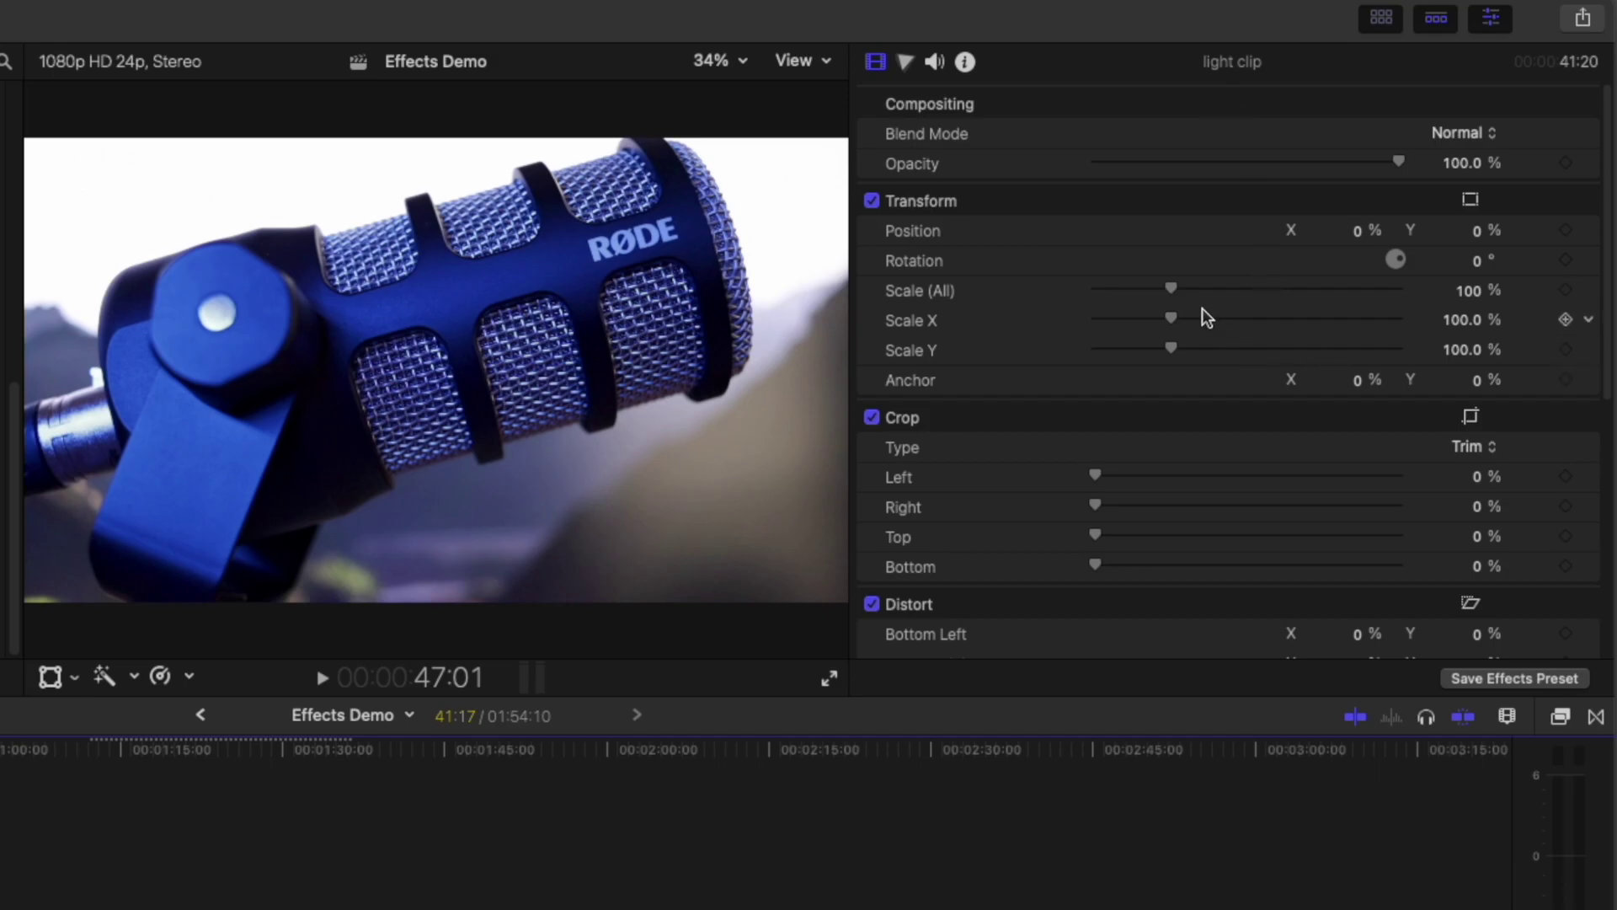
{"action": "mouse_move", "coordinate": [1171, 290]}
{"action": "left_mouse_down"}
{"action": "mouse_move", "coordinate": [1190, 289]}
{"action": "mouse_move", "coordinate": [1173, 289]}
{"action": "left_mouse_up"}
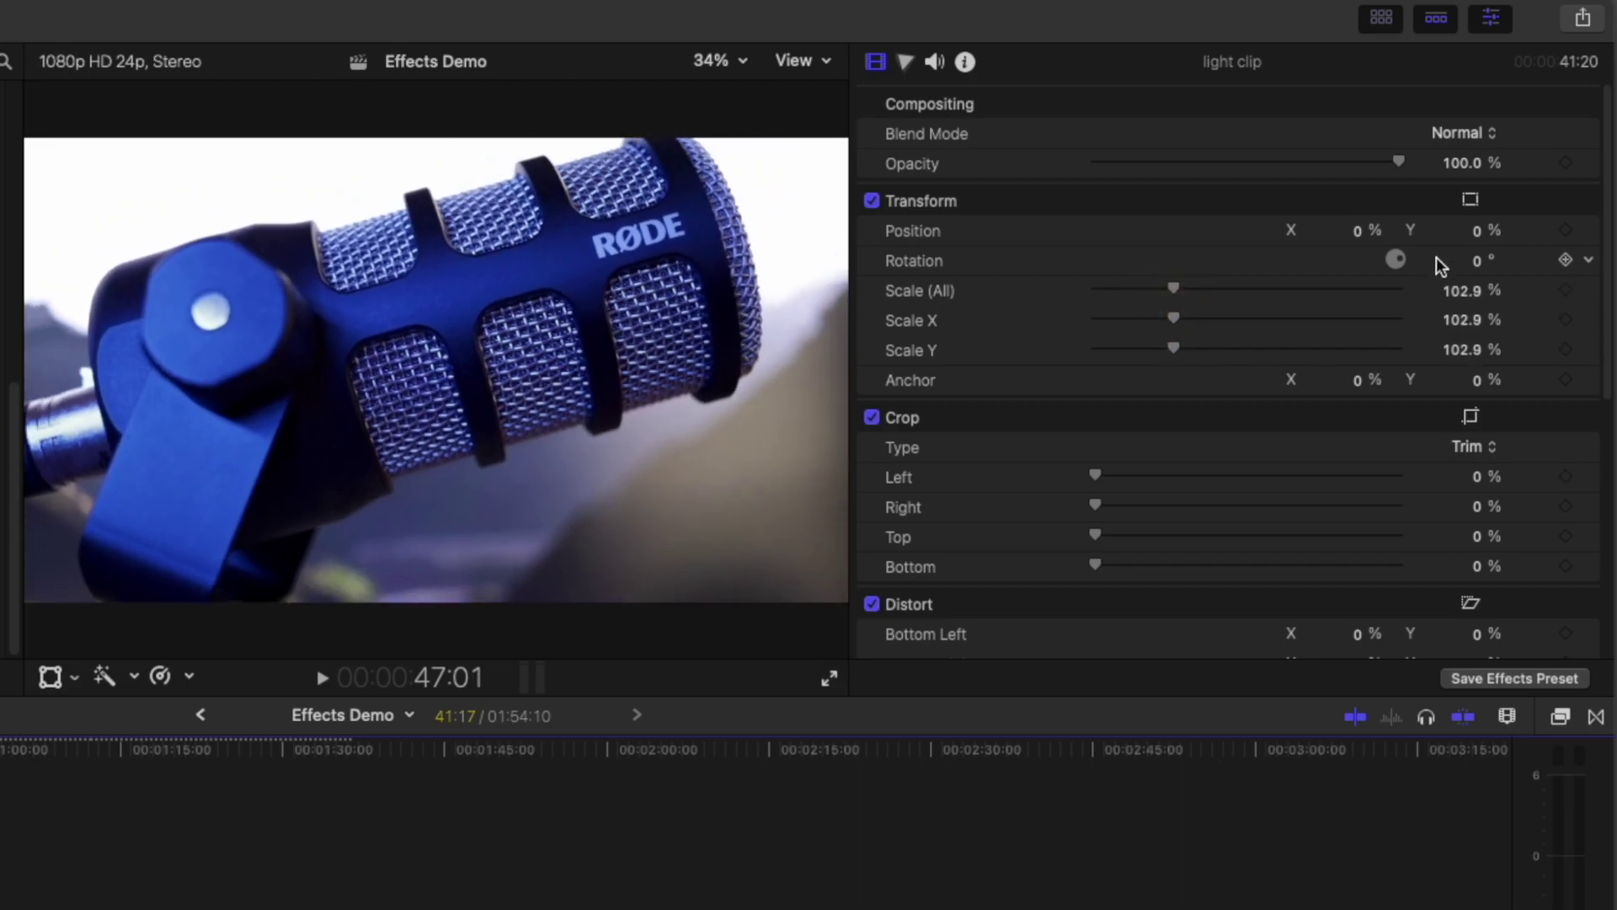
{"action": "left_click_drag", "start_coordinate": [1180, 290], "coordinate": [1198, 289]}
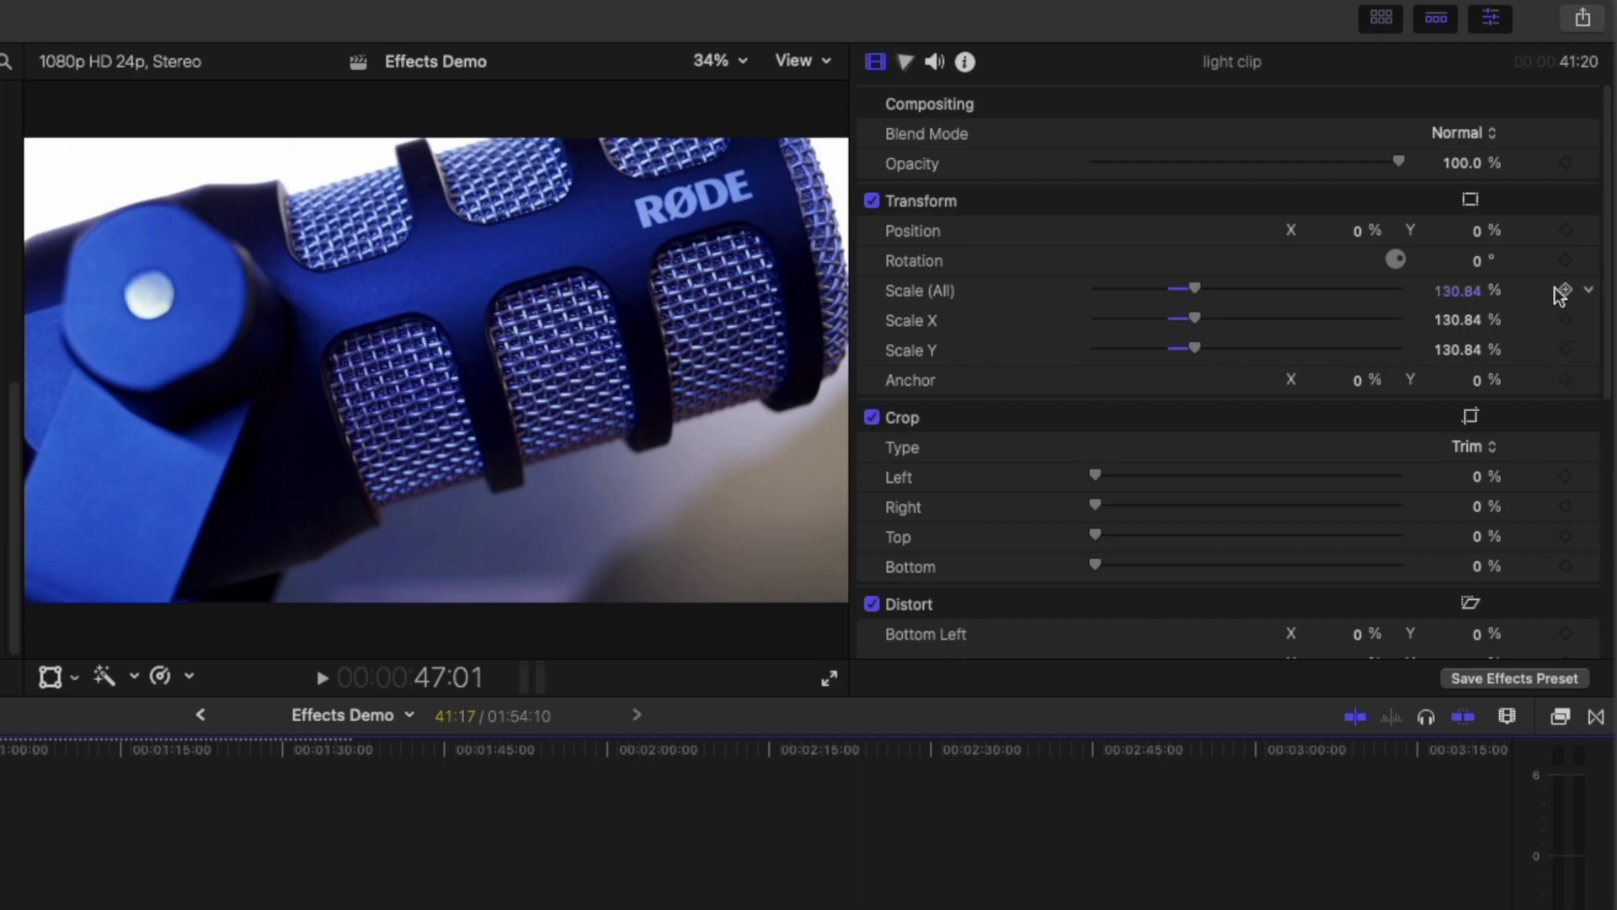
{"action": "left_click", "coordinate": [1589, 292]}
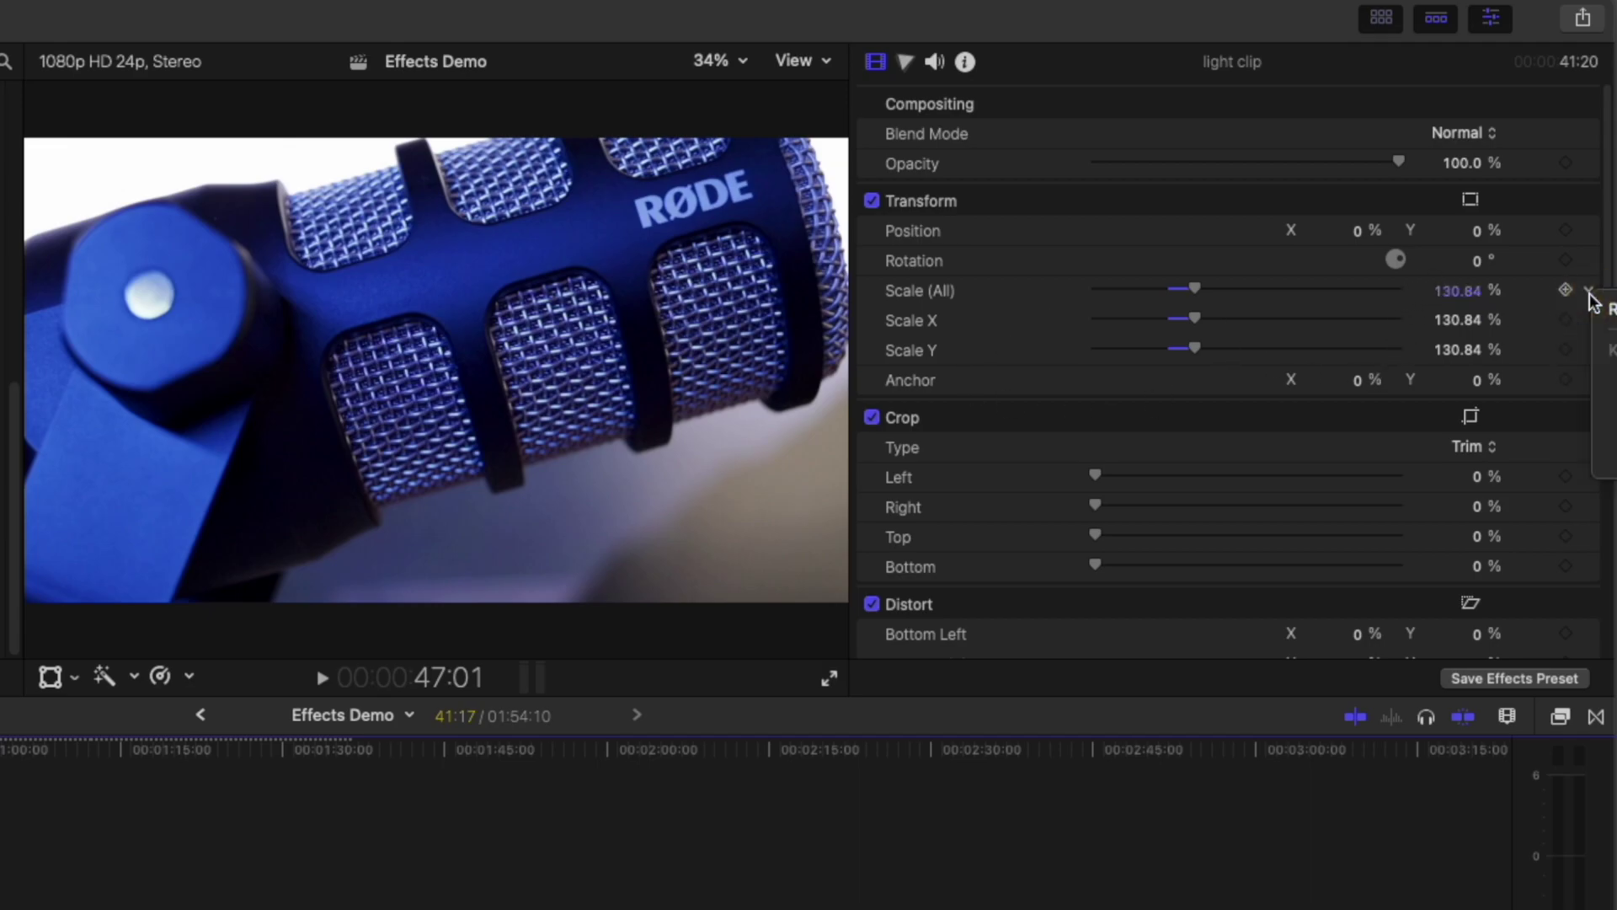
{"action": "left_click", "coordinate": [1606, 310]}
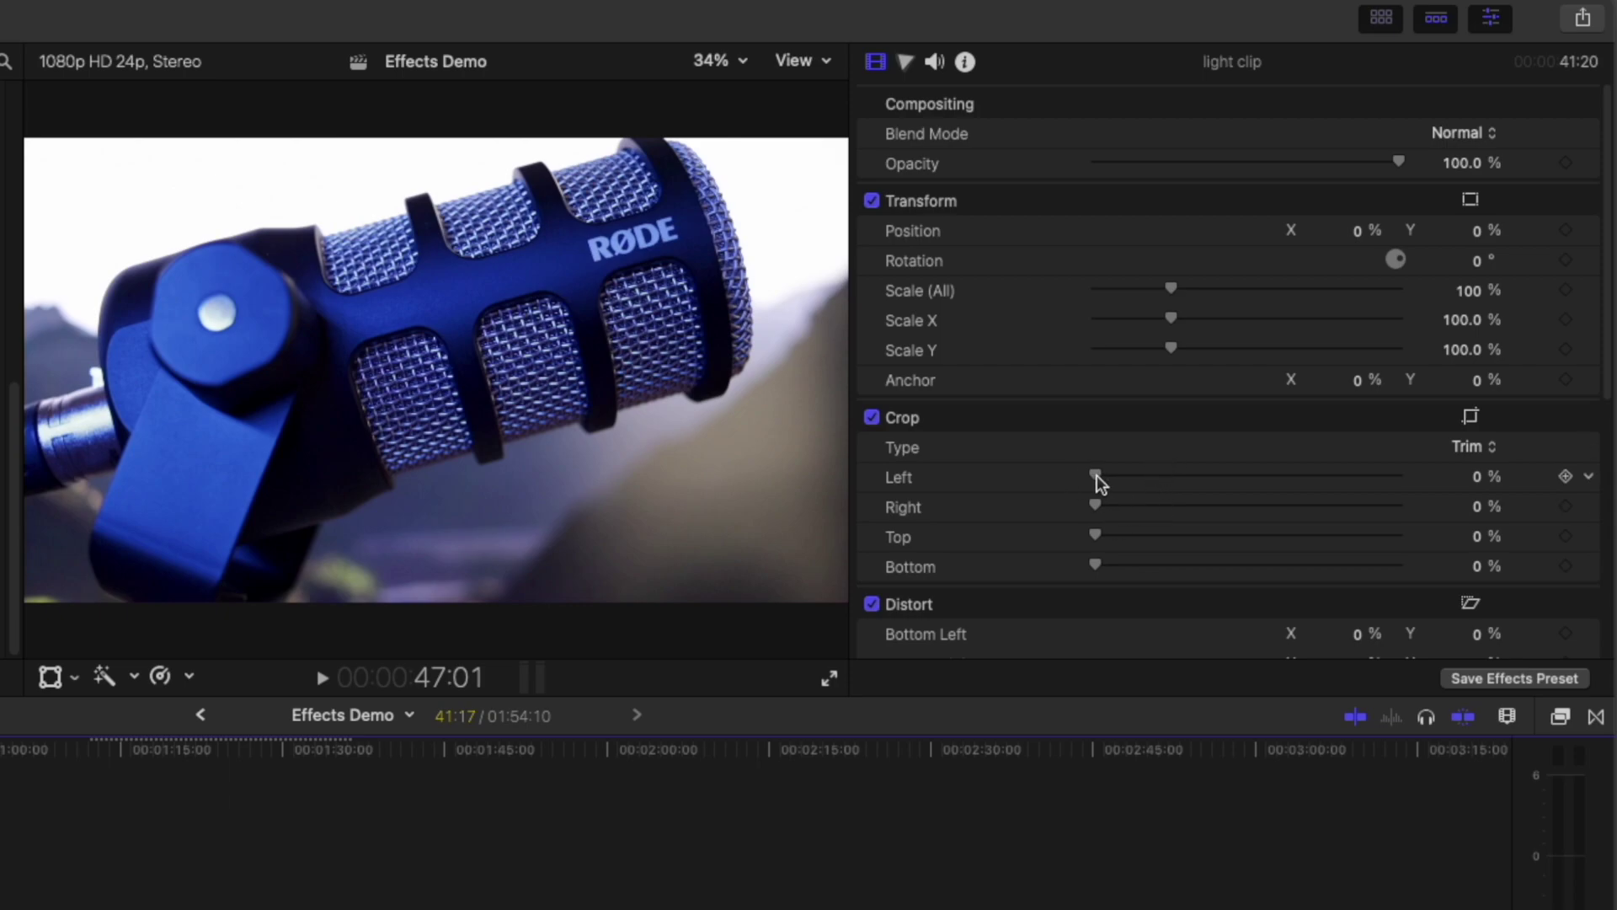
Try cropping 11% off the light clip's left edge and repositioning it in the viewer.
{"action": "left_click_drag", "start_coordinate": [1097, 475], "coordinate": [1160, 557]}
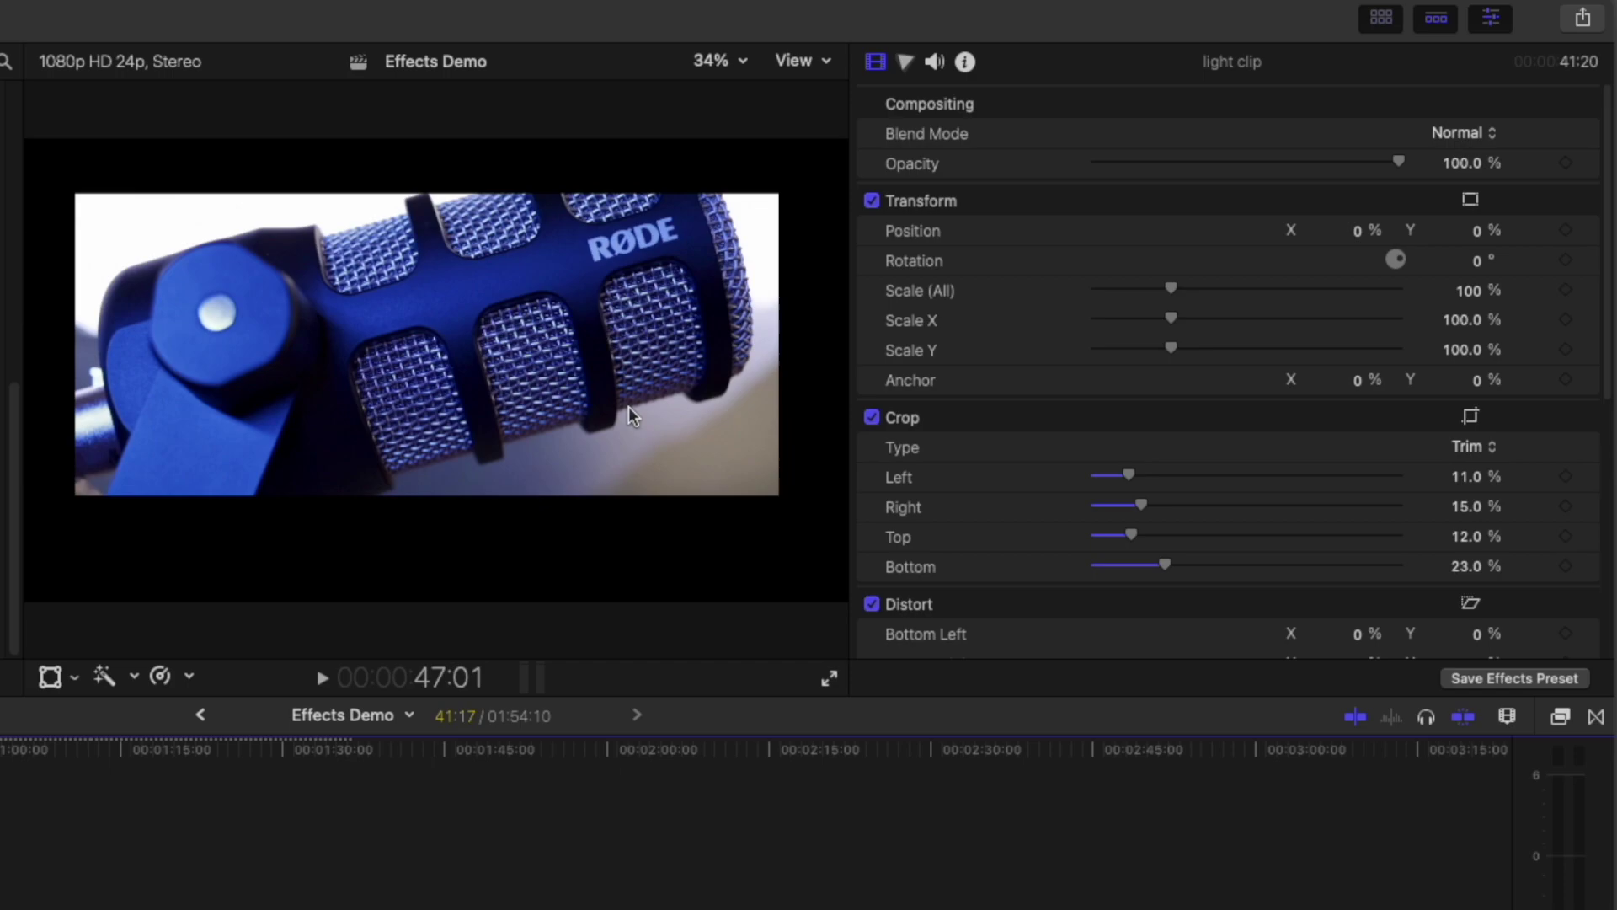
{"action": "left_click", "coordinate": [50, 678]}
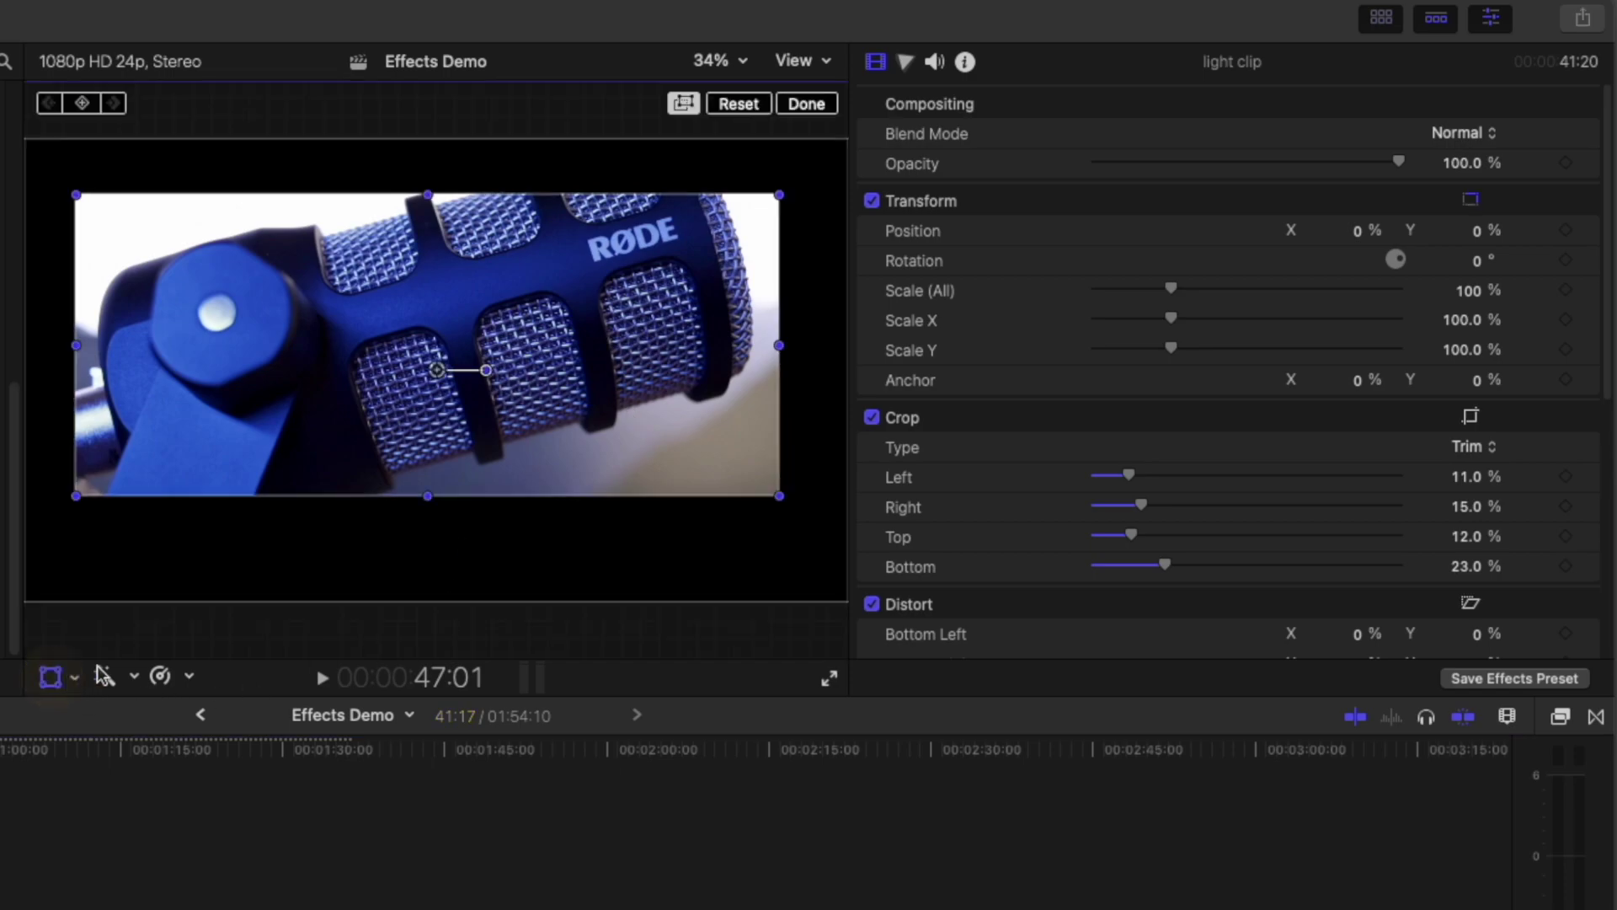
{"action": "mouse_move", "coordinate": [439, 371]}
{"action": "left_mouse_down"}
{"action": "mouse_move", "coordinate": [427, 376]}
{"action": "mouse_move", "coordinate": [461, 413]}
{"action": "mouse_move", "coordinate": [447, 376]}
{"action": "mouse_move", "coordinate": [451, 412]}
{"action": "mouse_move", "coordinate": [437, 385]}
{"action": "left_mouse_up"}
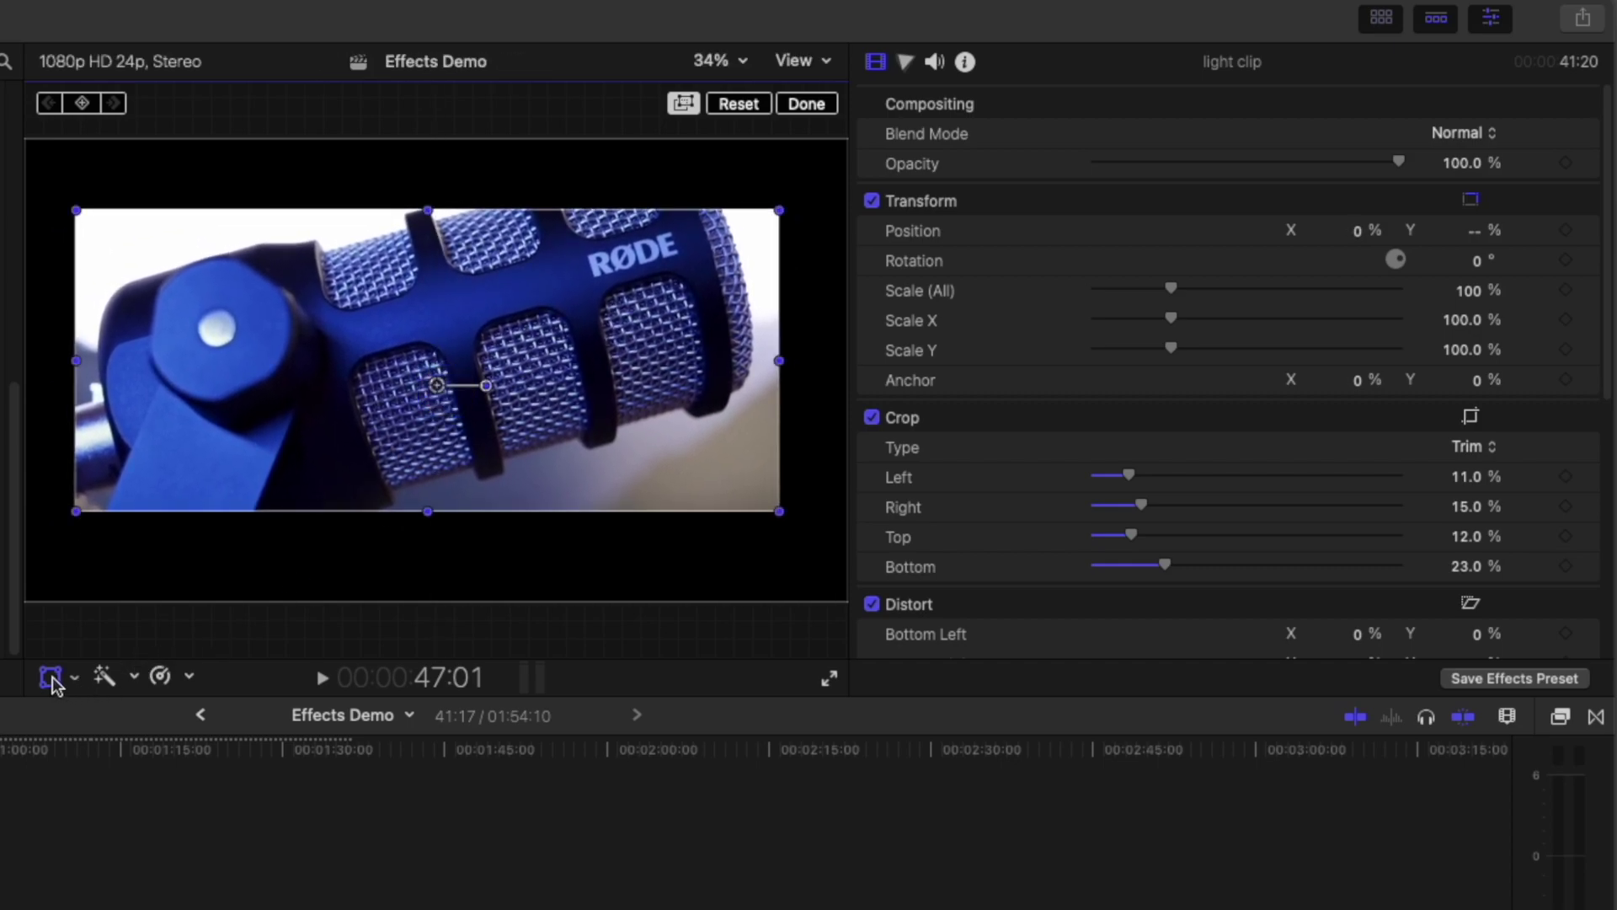
{"action": "left_click", "coordinate": [50, 679]}
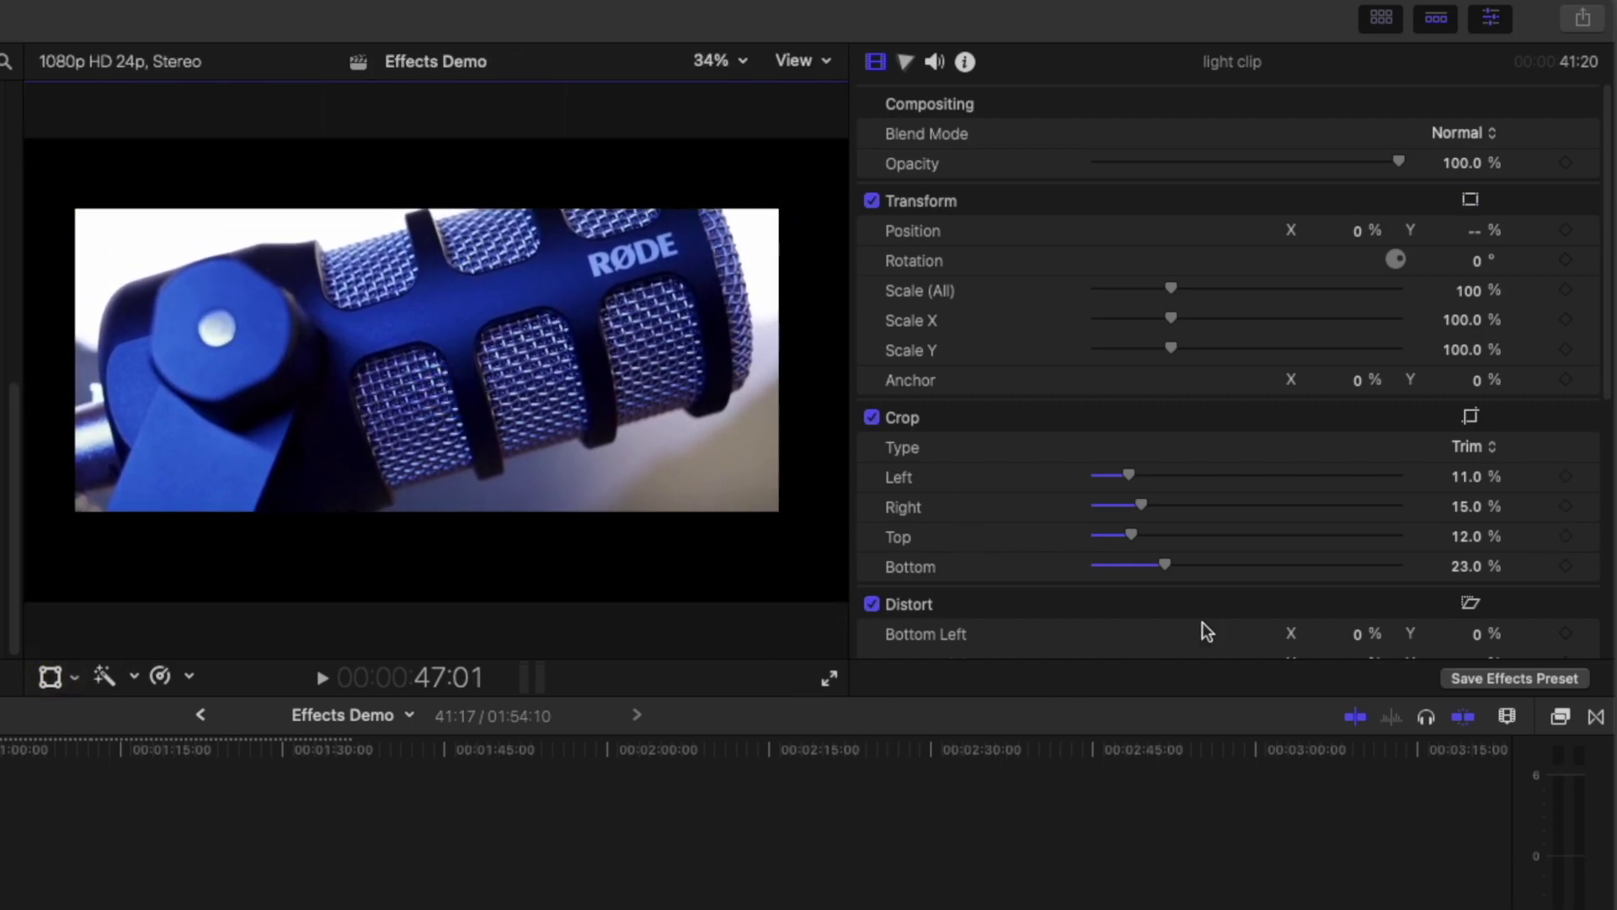
{"action": "scroll", "coordinate": [1200, 320], "scroll_direction": "down", "scroll_amount": 8}
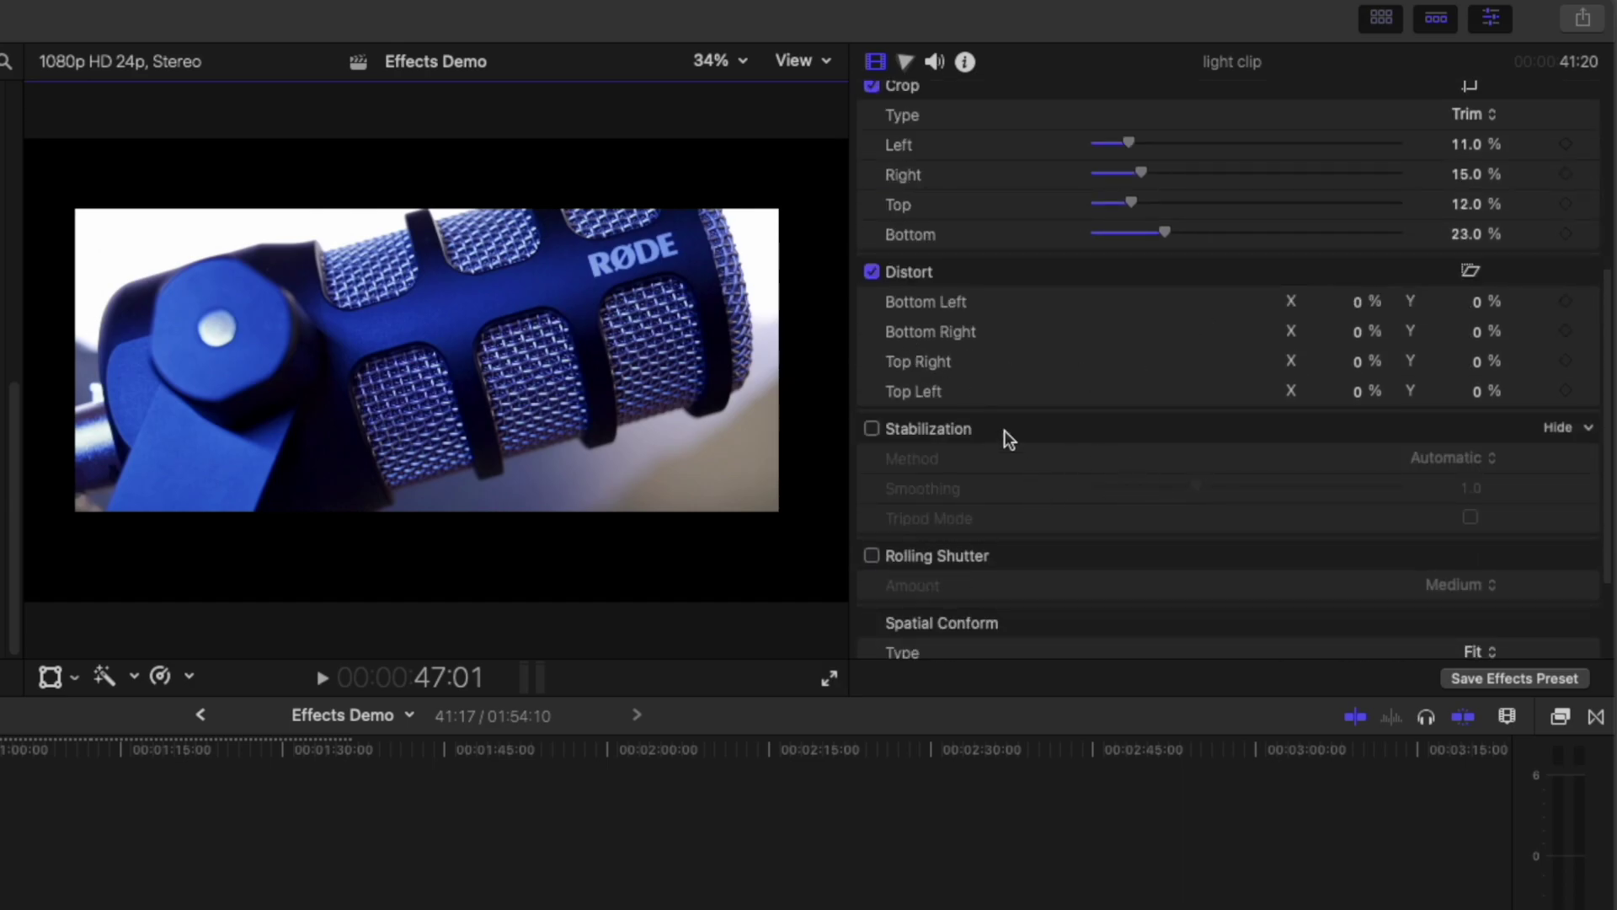
{"action": "scroll", "coordinate": [1274, 480], "scroll_direction": "up", "scroll_amount": 8}
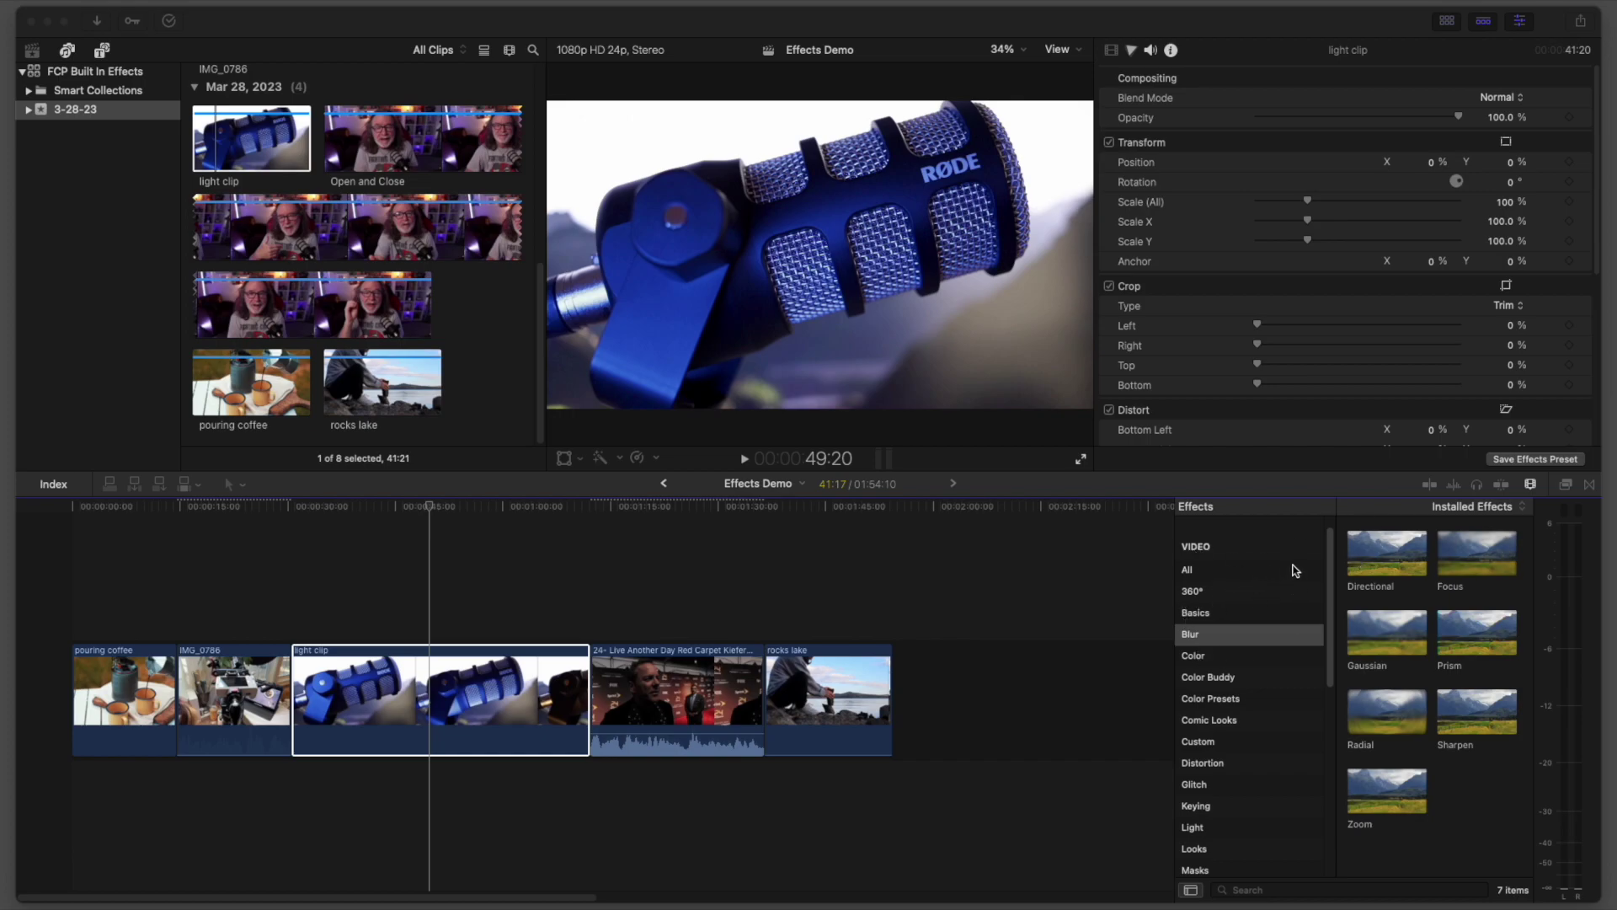
Select clips across the timeline, ending with the light clip selected.
{"action": "left_click", "coordinate": [511, 715]}
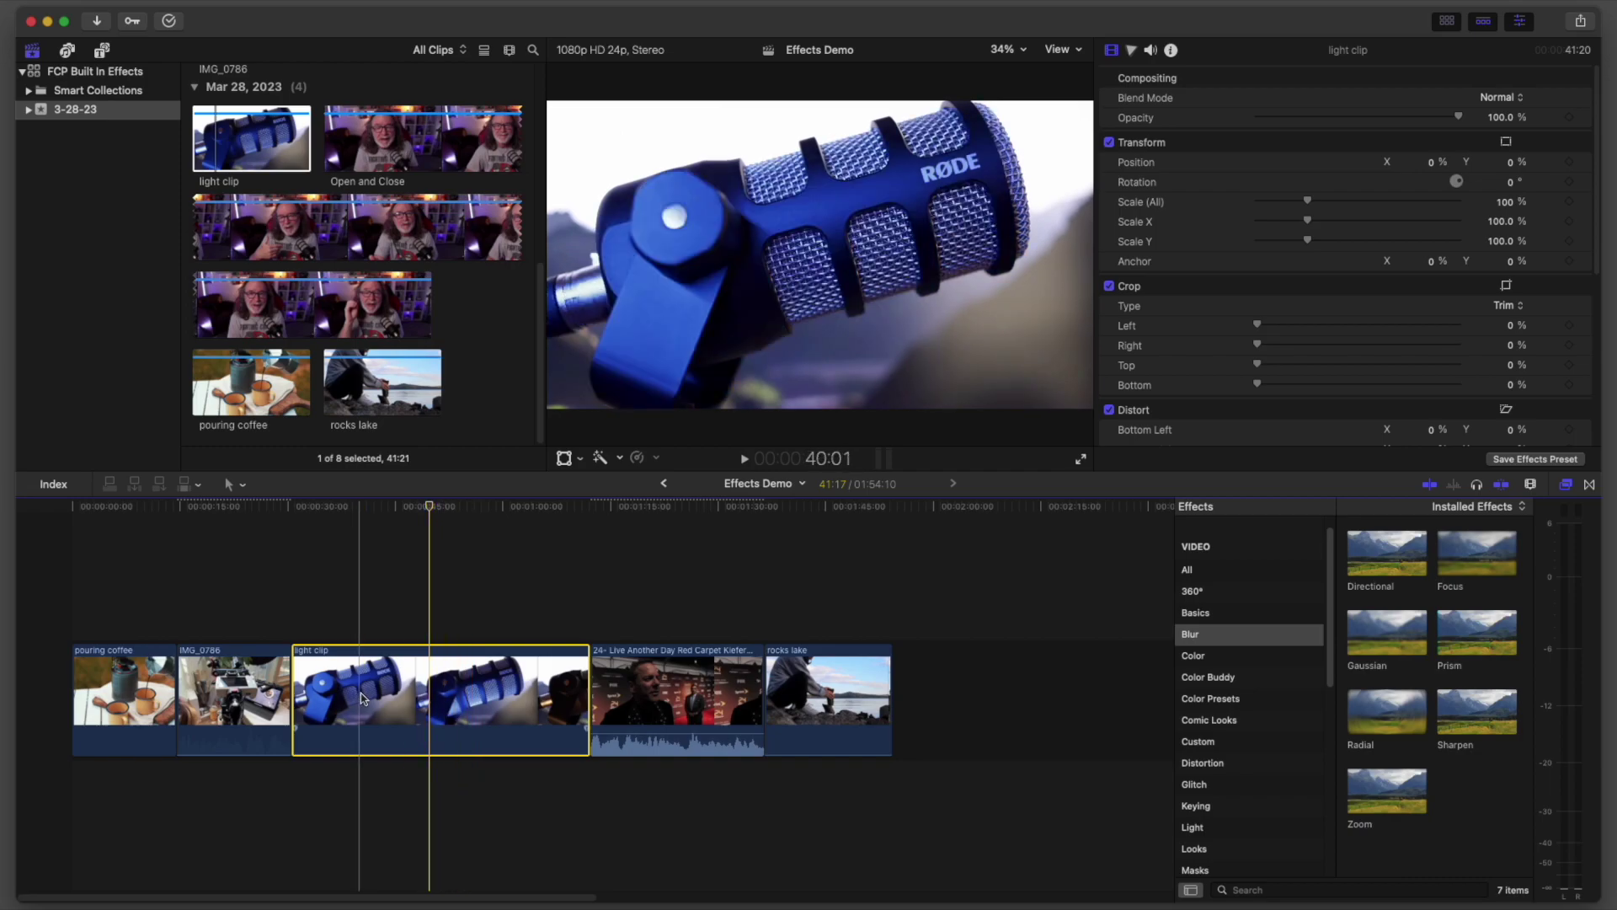
{"action": "left_click", "coordinate": [659, 693]}
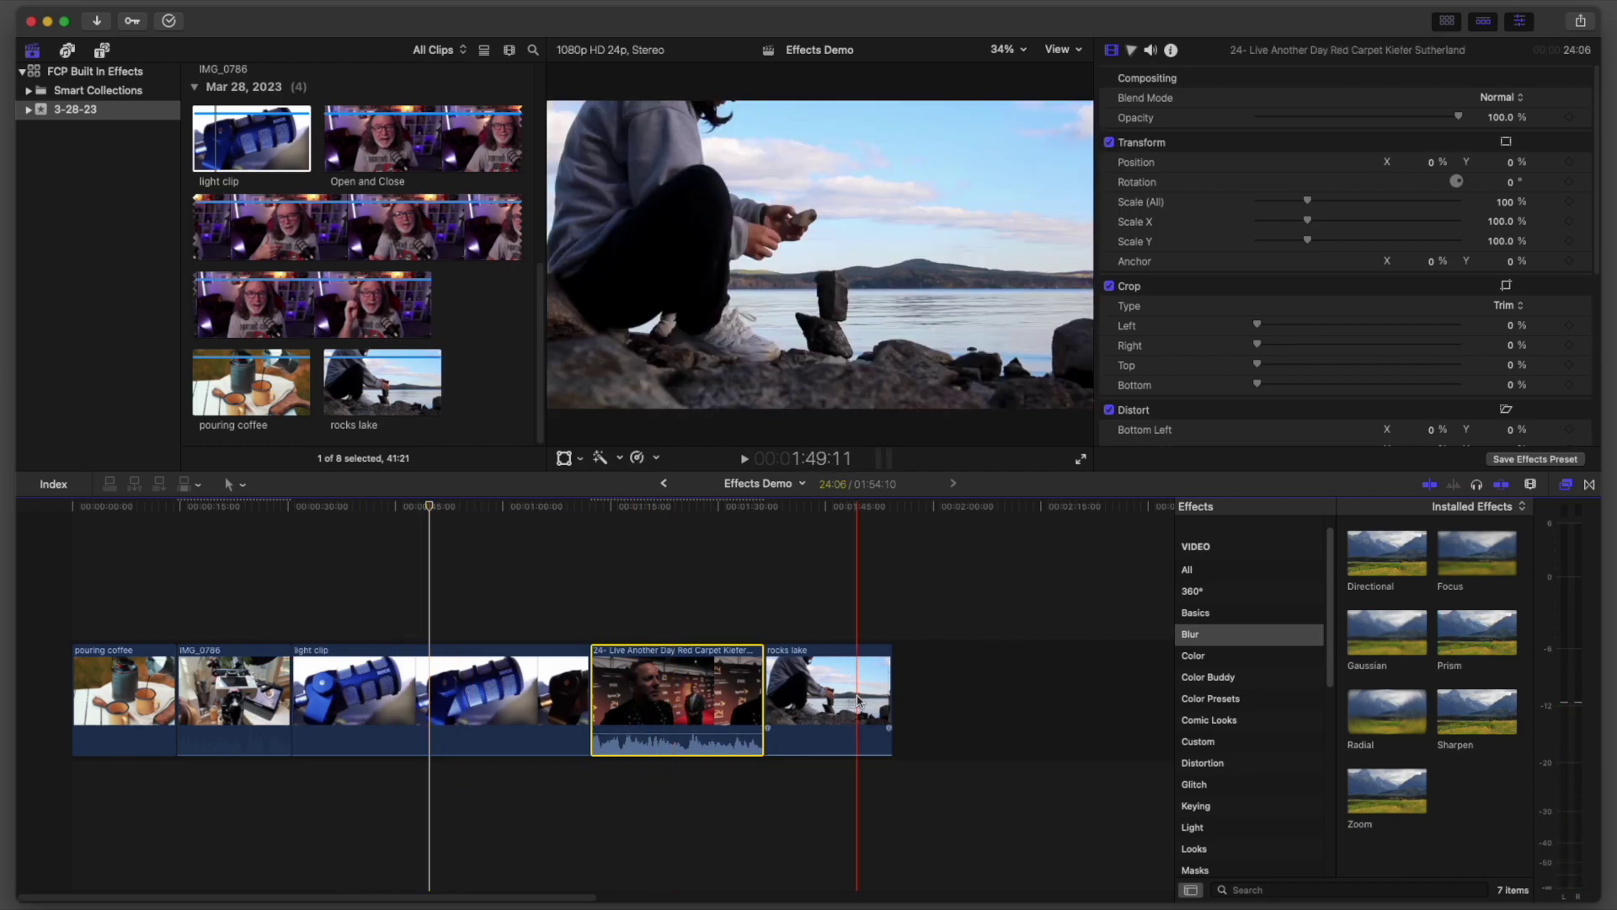
{"action": "left_click", "coordinate": [842, 695]}
{"action": "left_click", "coordinate": [362, 704]}
{"action": "left_click", "coordinate": [245, 699]}
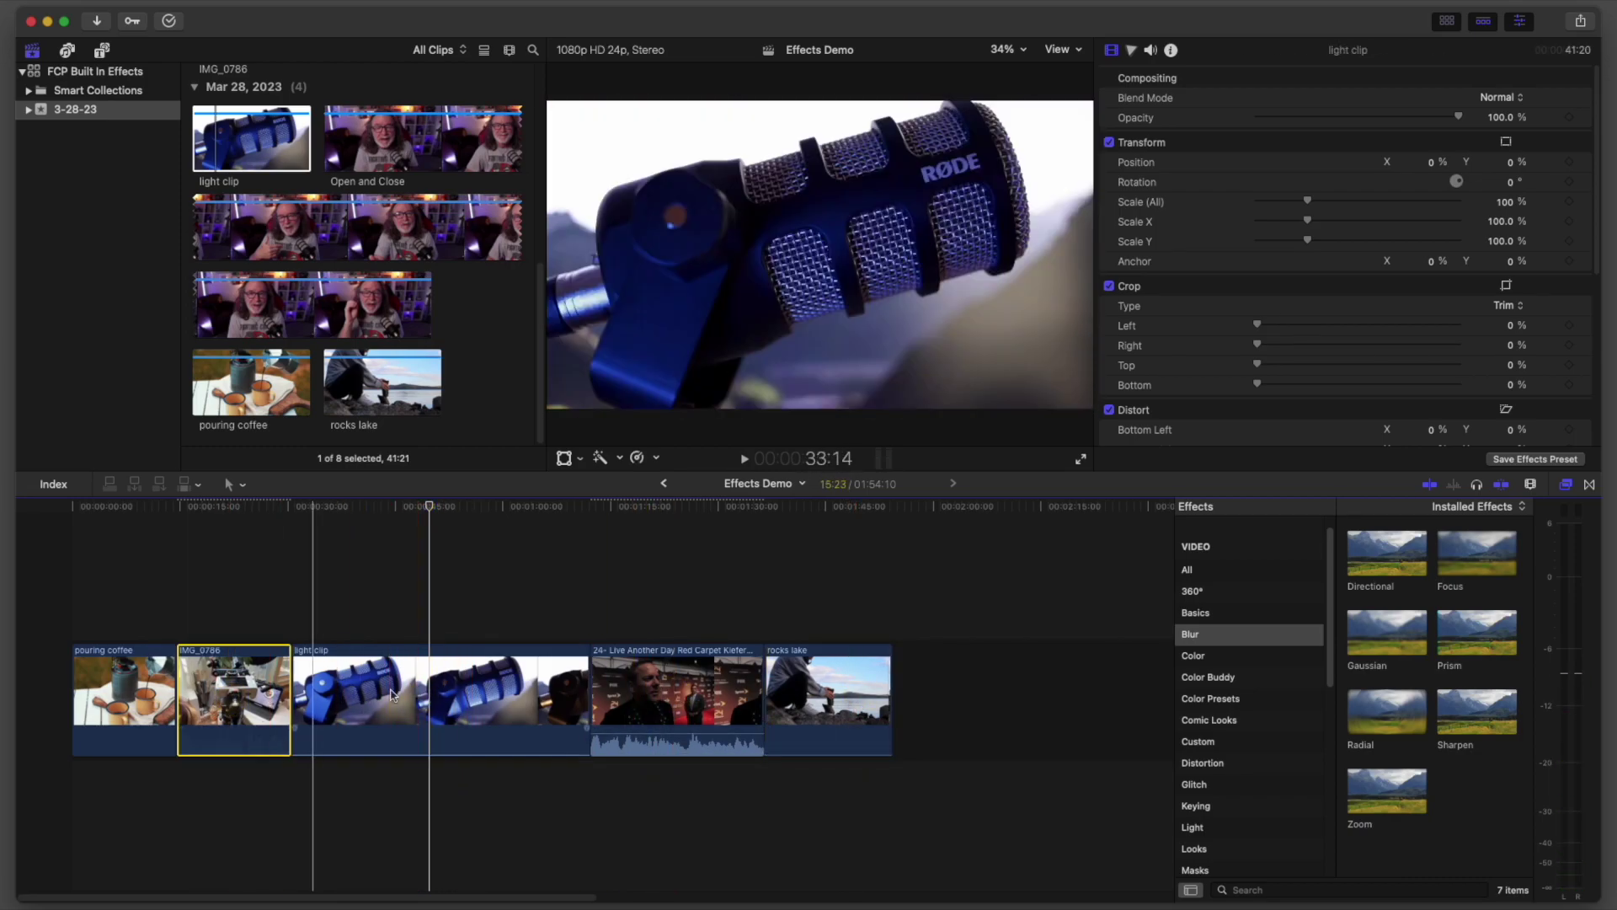
{"action": "left_click", "coordinate": [425, 687]}
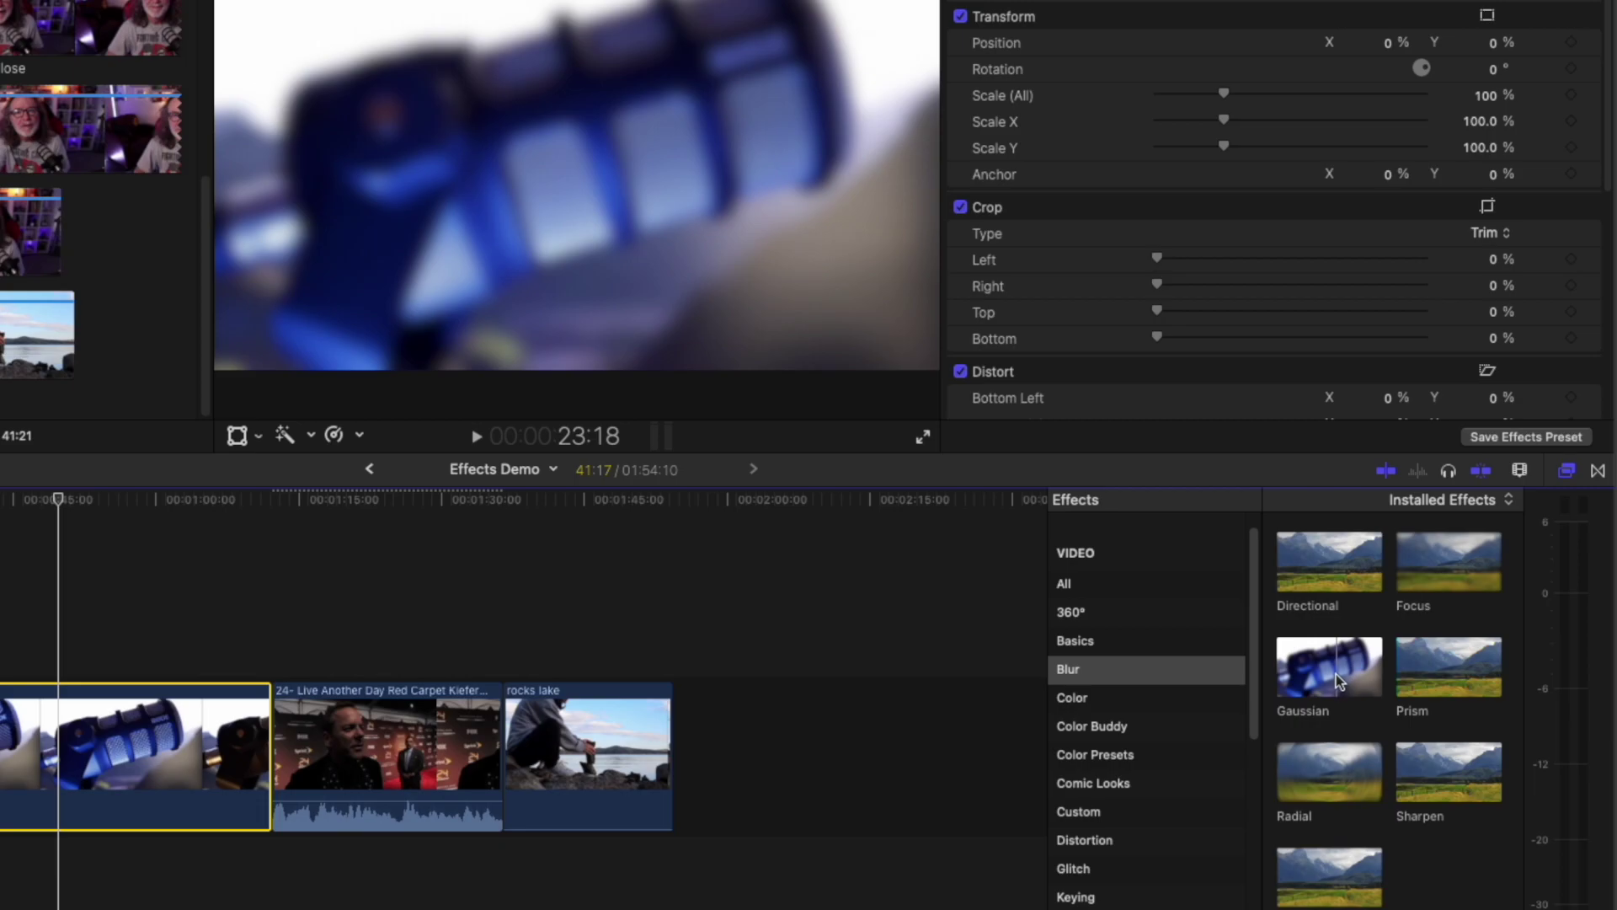
Apply a Gaussian blur to the light clip, adjust its Blur Boost, then delete it.
{"action": "left_click_drag", "start_coordinate": [1336, 674], "coordinate": [168, 752]}
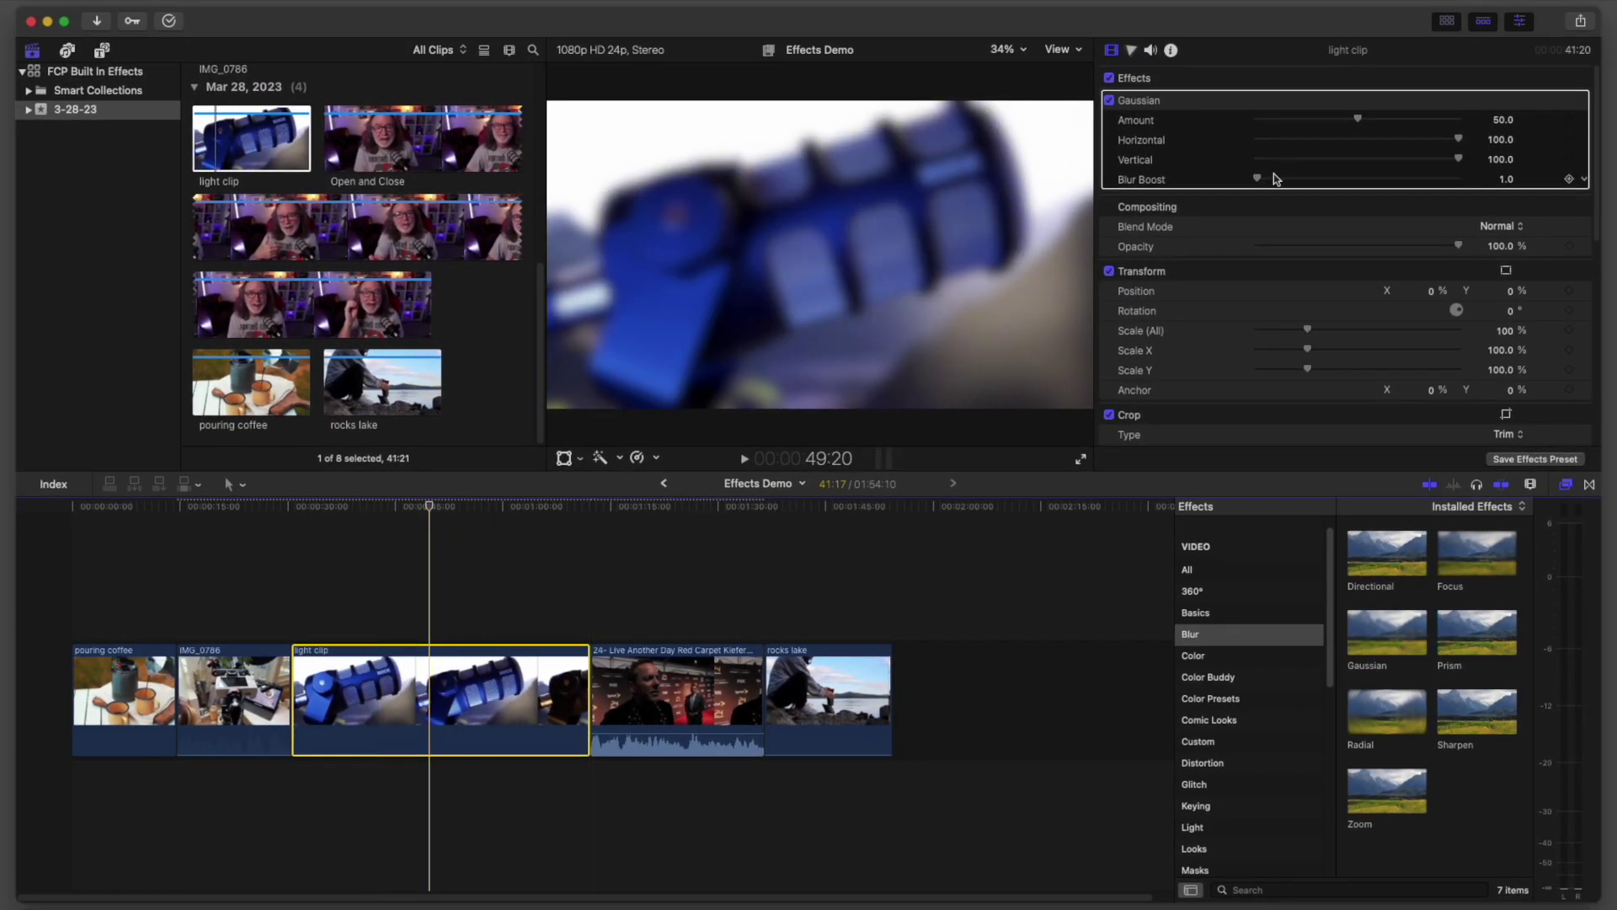
{"action": "mouse_move", "coordinate": [1259, 181]}
{"action": "left_mouse_down"}
{"action": "mouse_move", "coordinate": [1306, 178]}
{"action": "mouse_move", "coordinate": [1246, 180]}
{"action": "left_mouse_up"}
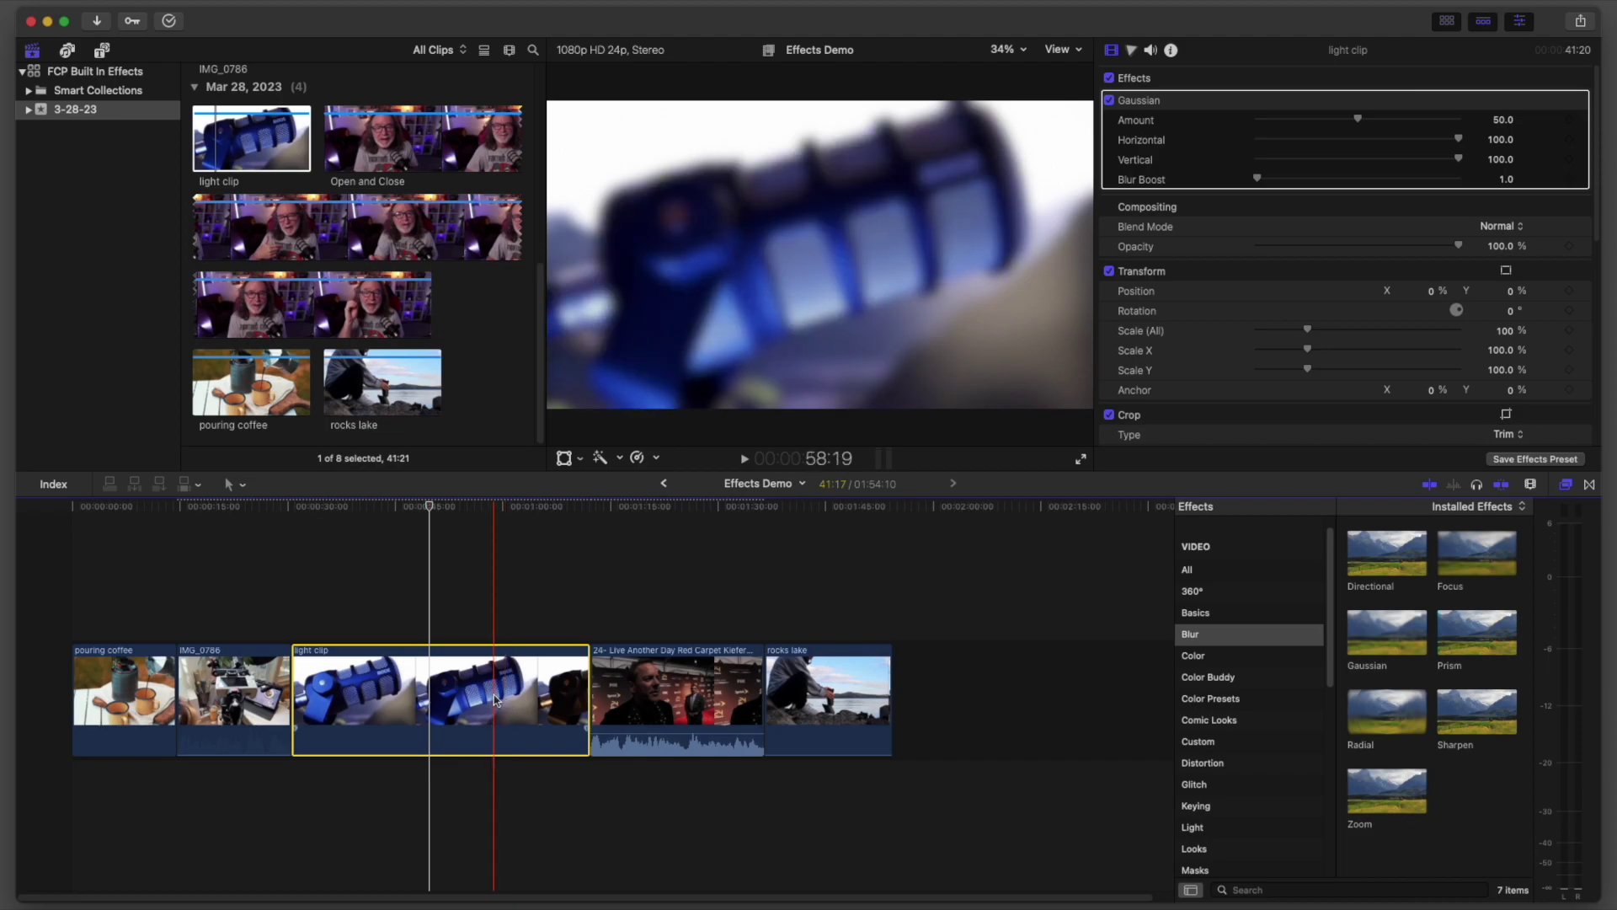
{"action": "key", "text": "Delete"}
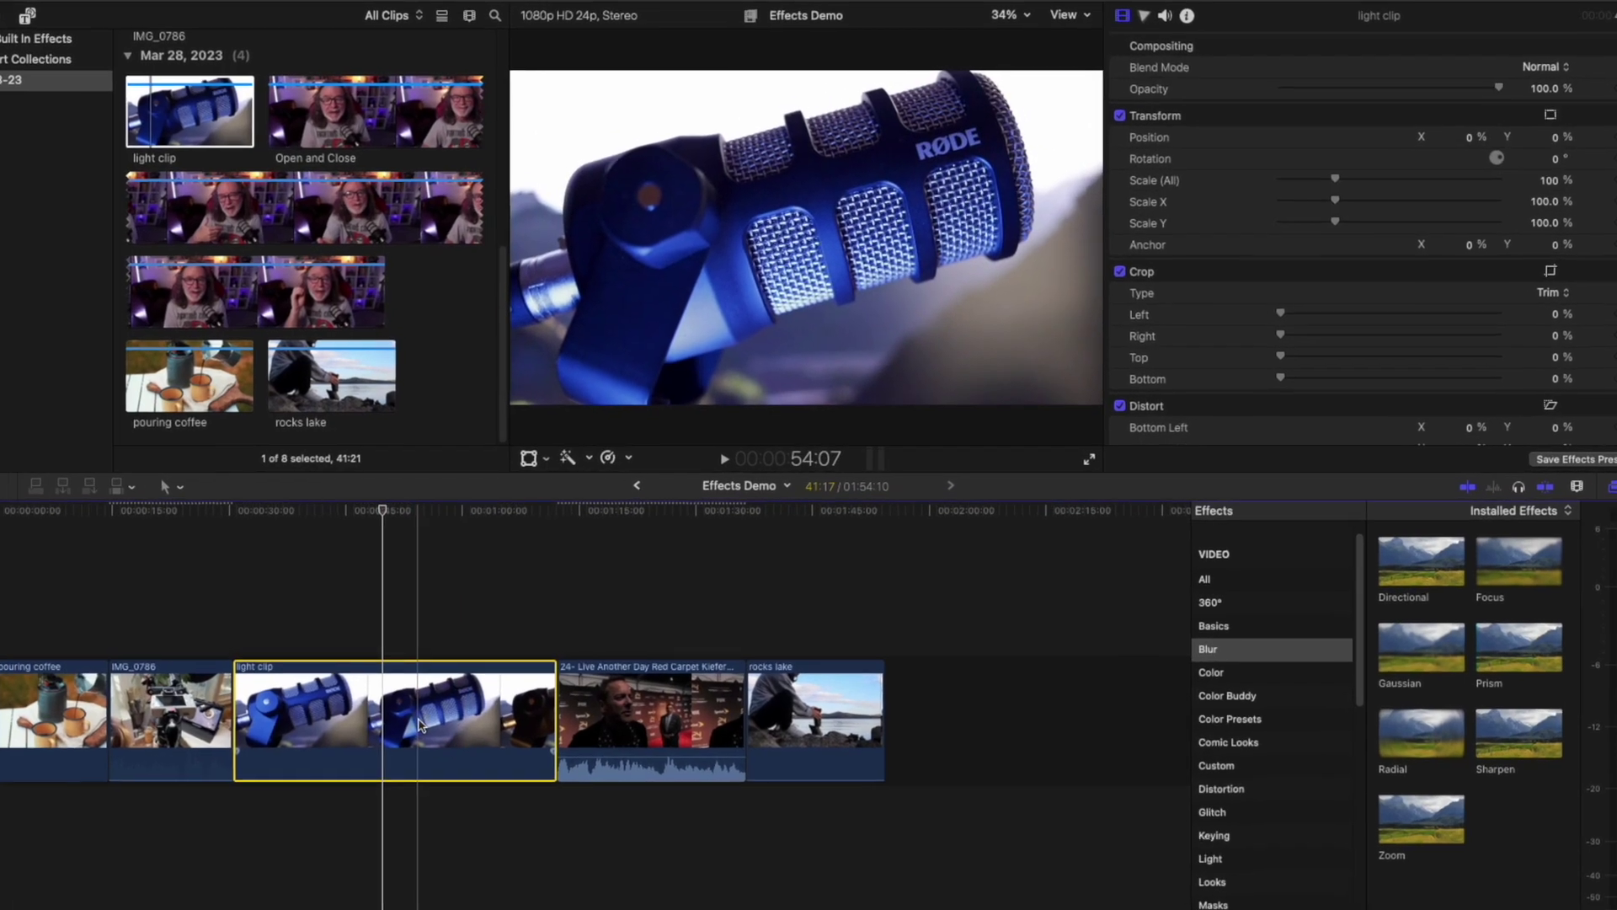
Layer a 79% copy of the light clip over a 128%, Gaussian-blurred original with Blur Boost 2.32.
{"action": "left_click_drag", "start_coordinate": [419, 724], "coordinate": [401, 592]}
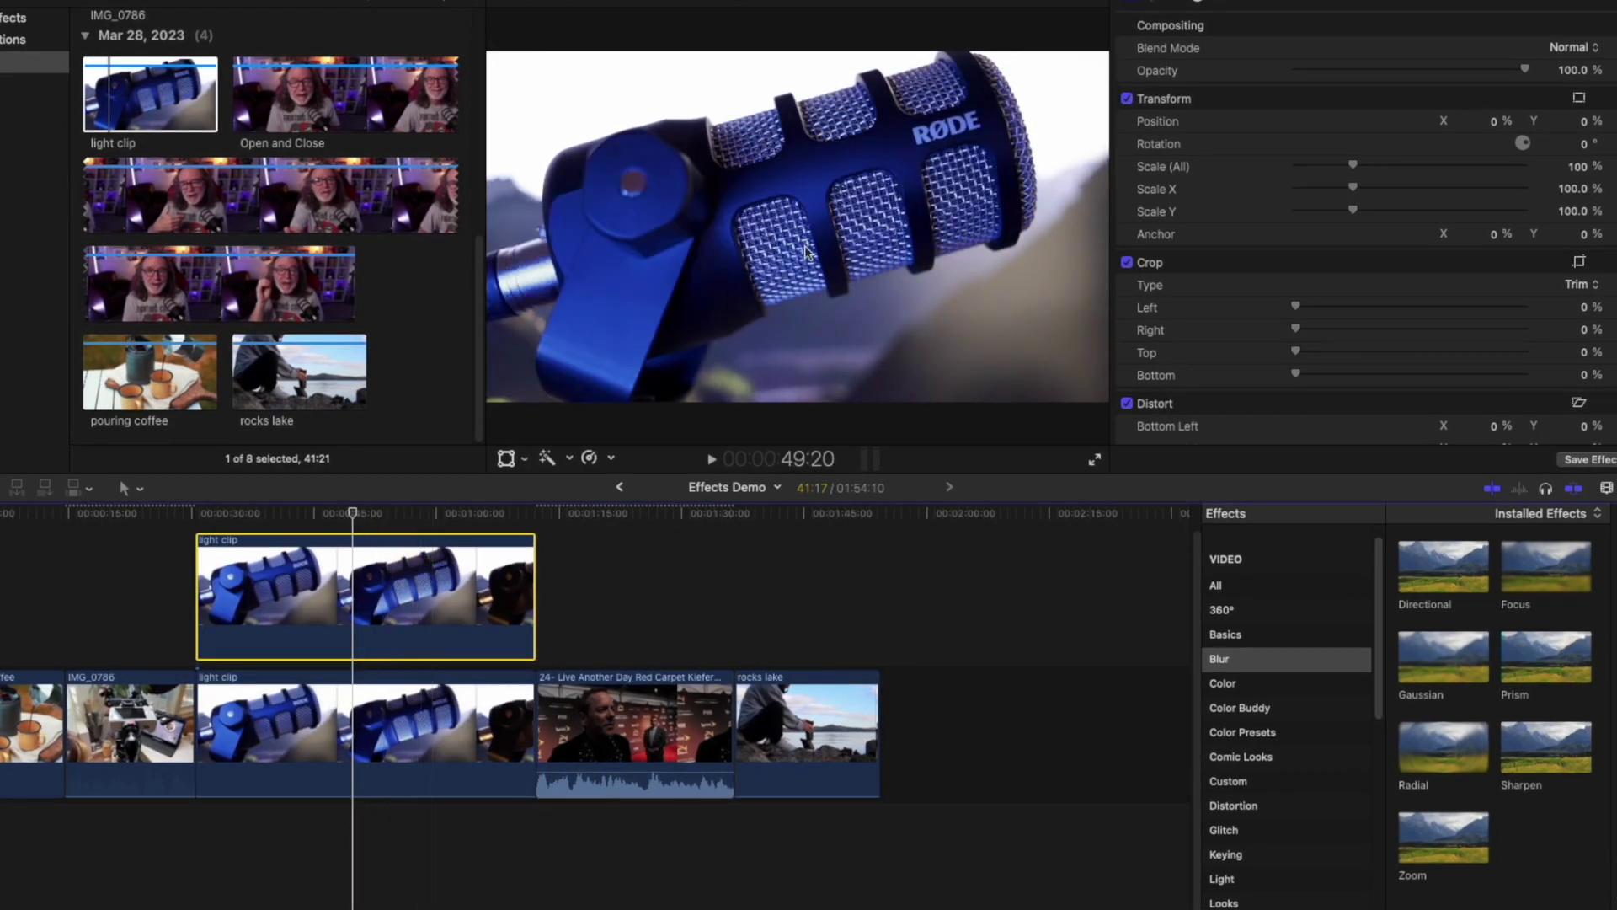
{"action": "left_click_drag", "start_coordinate": [1353, 170], "coordinate": [1342, 173]}
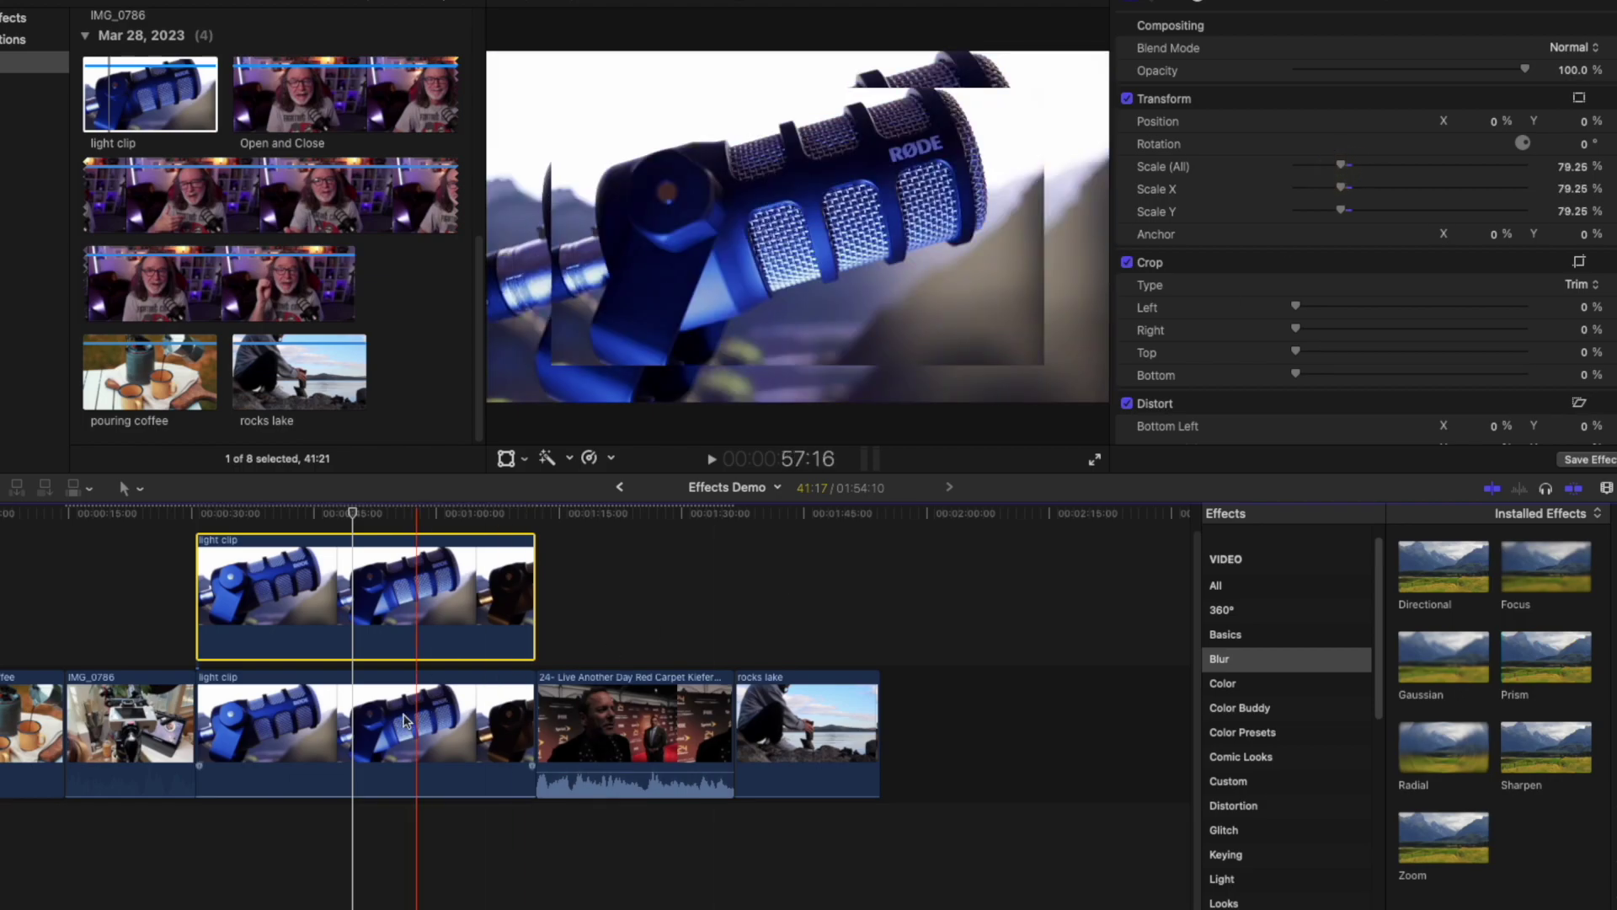
{"action": "left_click", "coordinate": [396, 716]}
{"action": "left_click_drag", "start_coordinate": [1446, 659], "coordinate": [377, 724]}
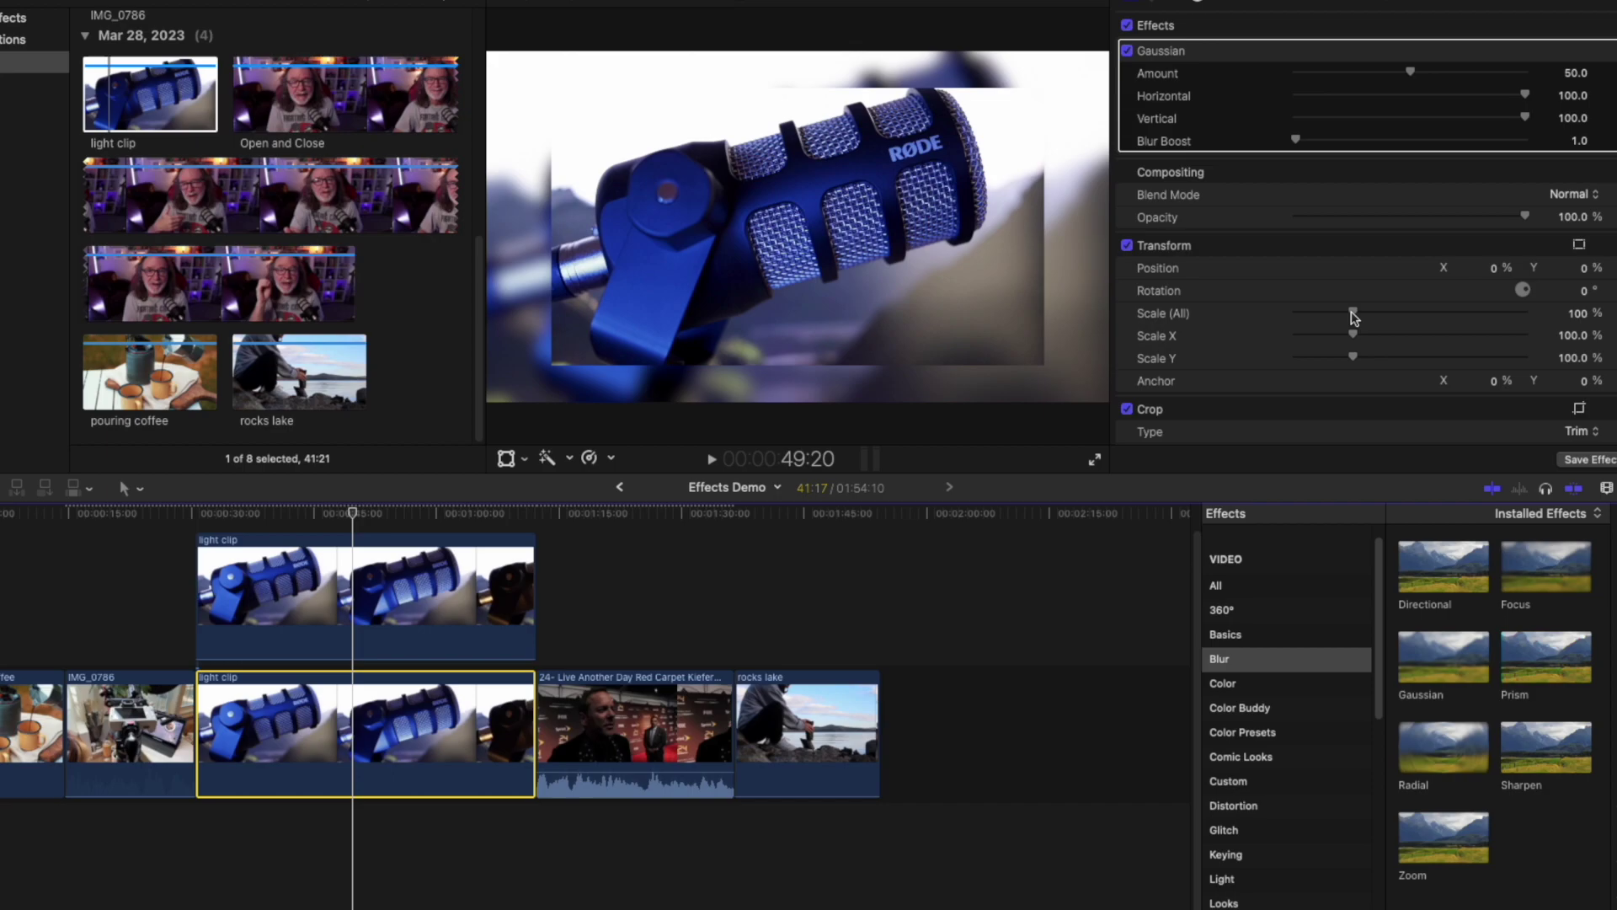
{"action": "left_click_drag", "start_coordinate": [1354, 313], "coordinate": [1366, 317]}
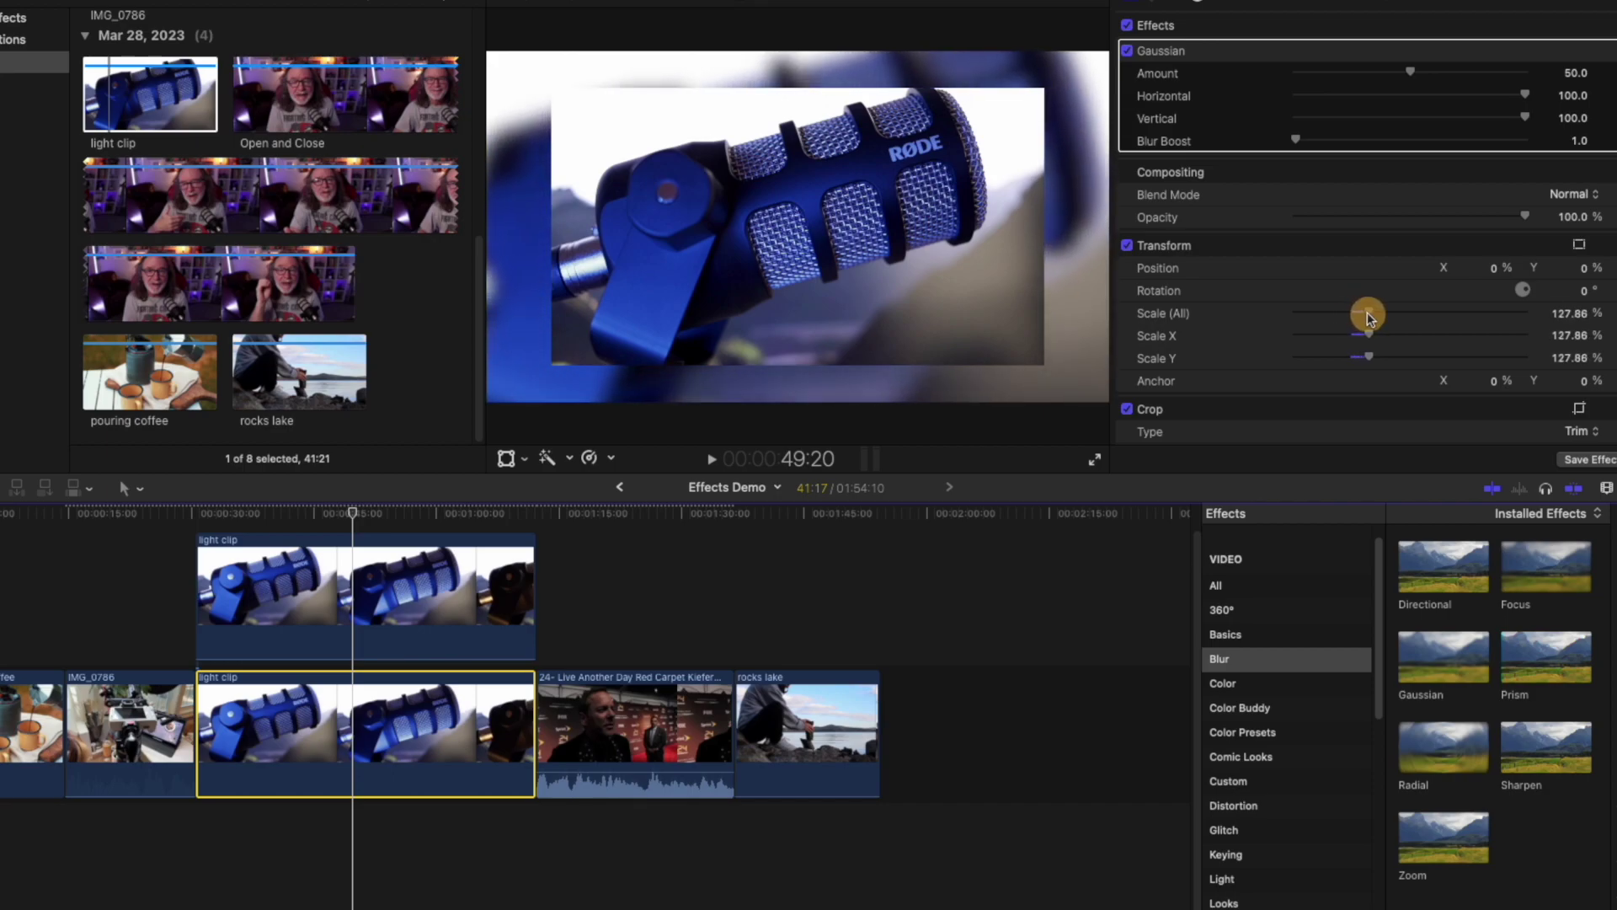
{"action": "left_click_drag", "start_coordinate": [1295, 141], "coordinate": [1317, 142]}
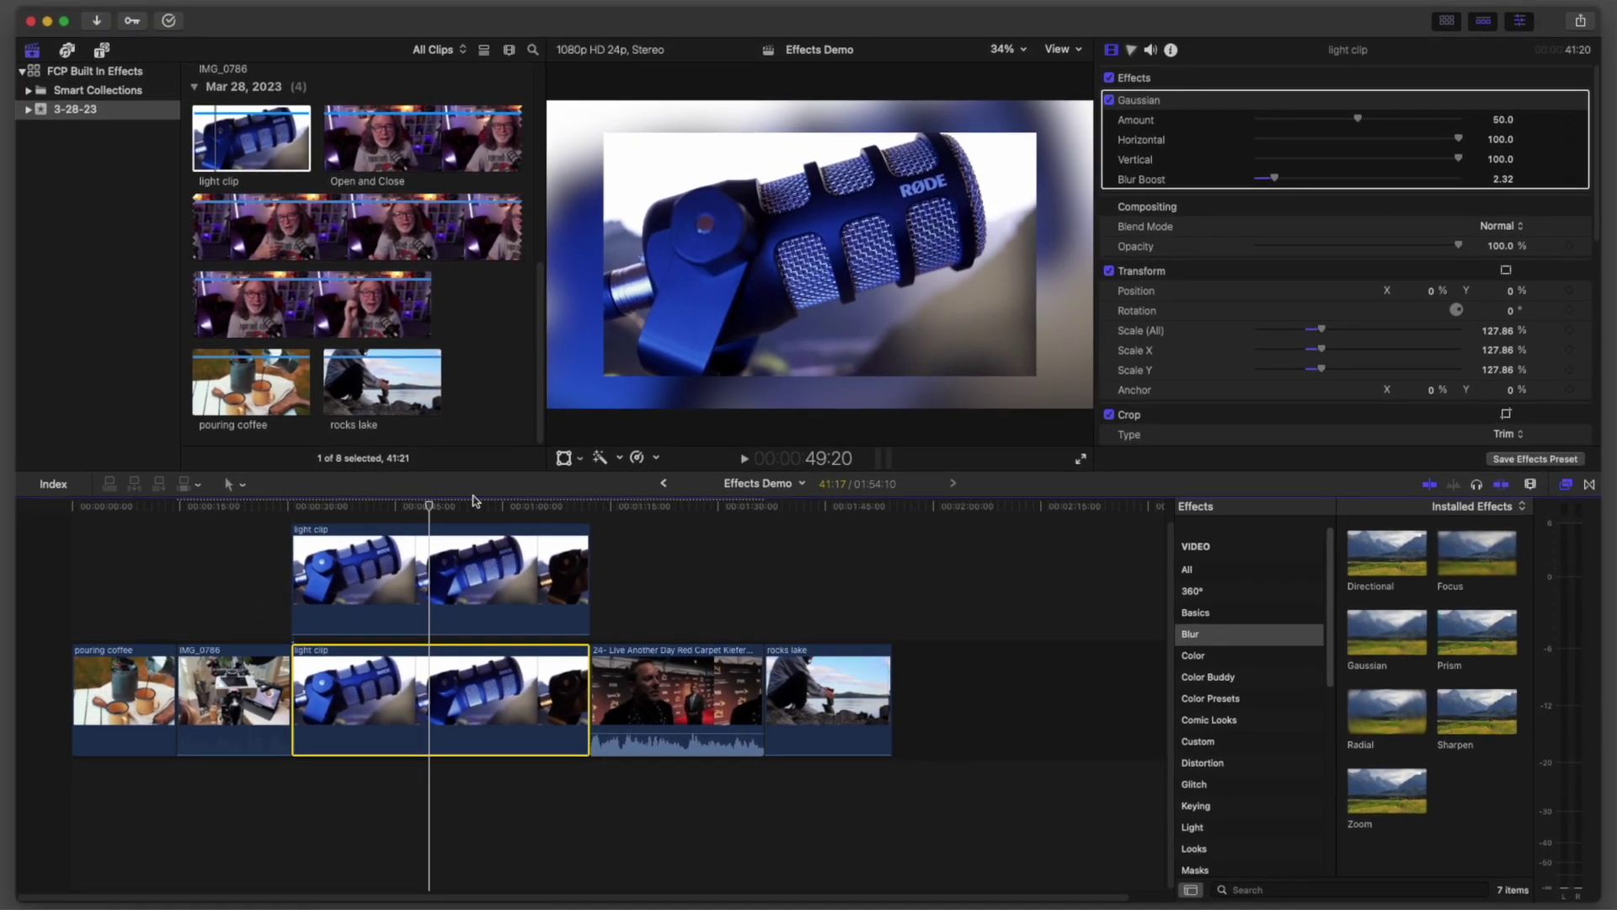
{"action": "left_click_drag", "start_coordinate": [433, 505], "coordinate": [318, 506]}
{"action": "key", "text": "space"}
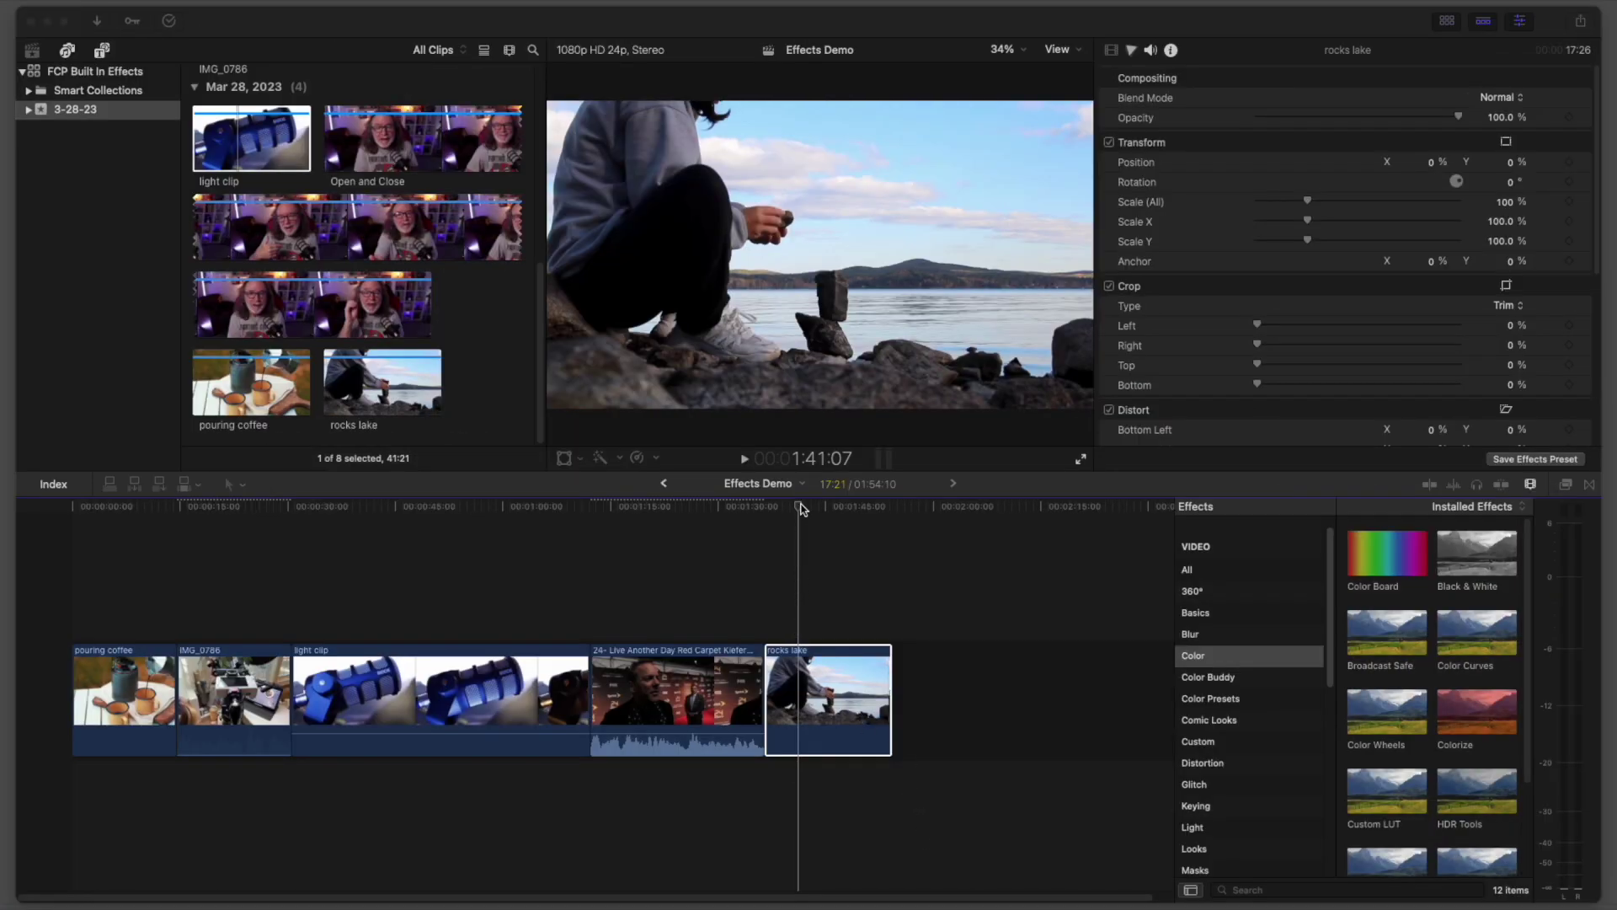
Play back the rocks lake clip to review it.
{"action": "left_click", "coordinate": [794, 509]}
{"action": "key", "text": "space"}
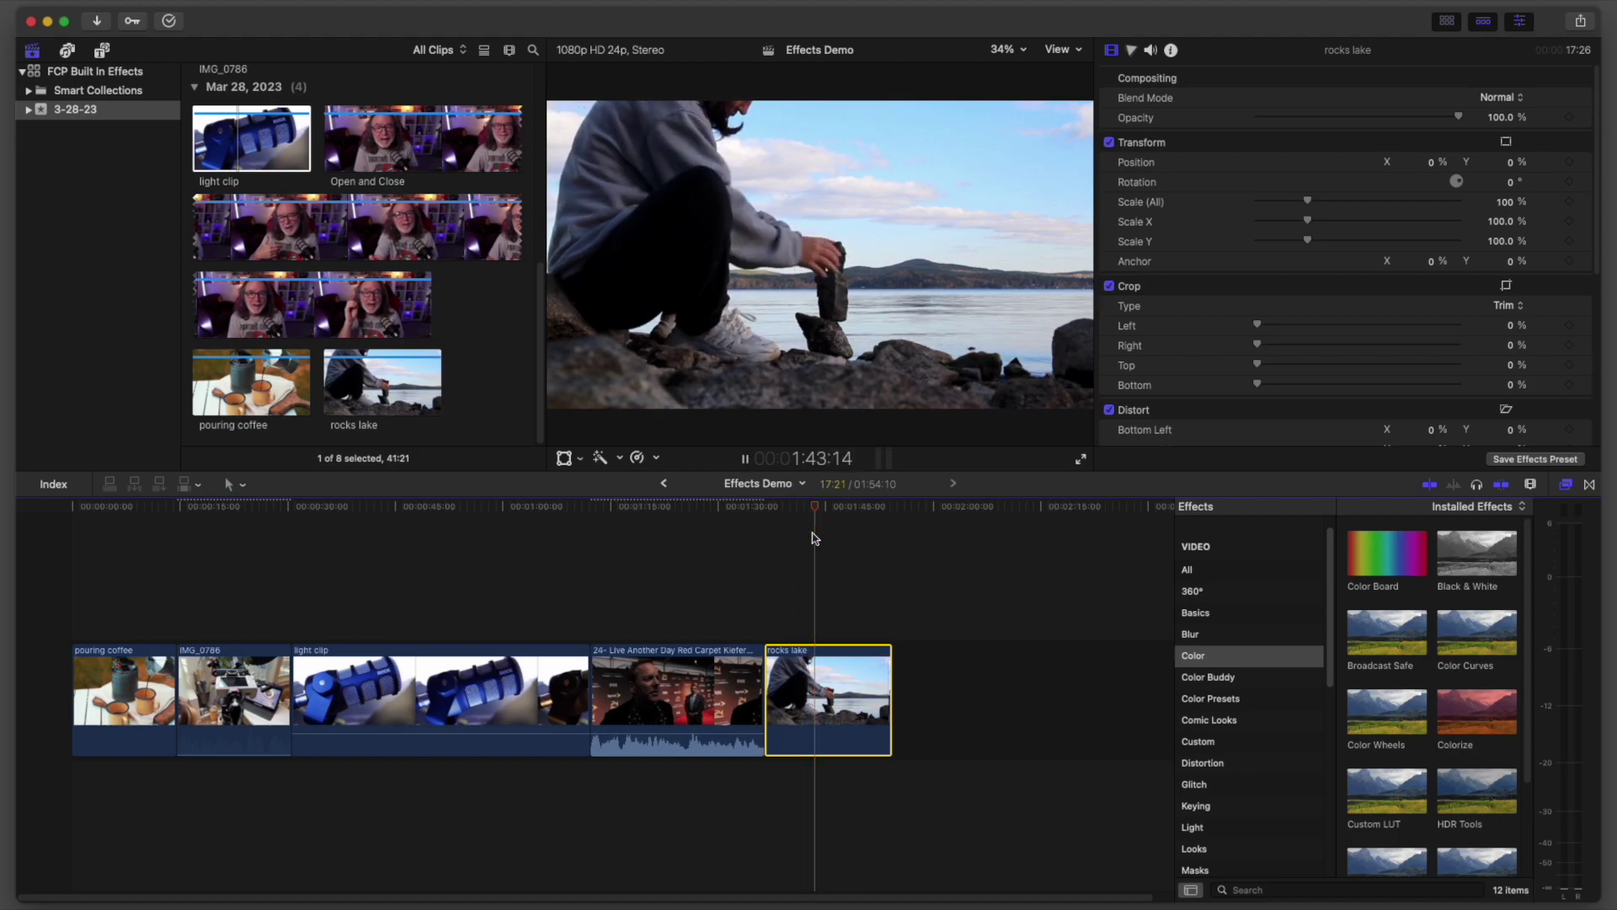
{"action": "key", "text": "space"}
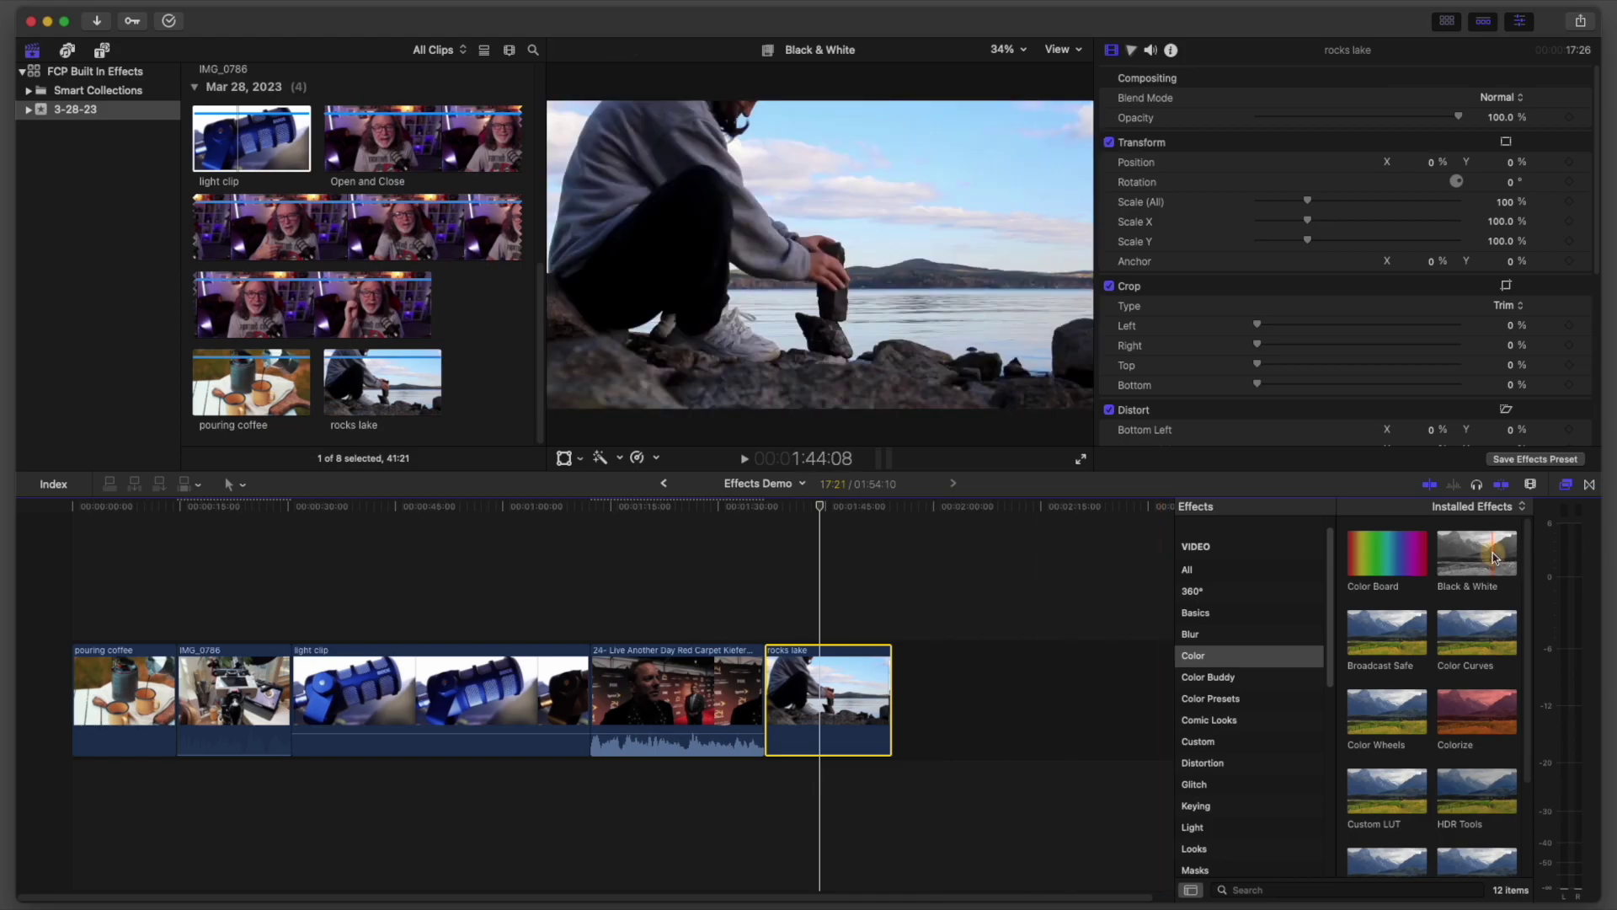
Try Black & White on rocks lake, undo it, and apply Sepia at Amount 100.0 instead.
{"action": "left_click_drag", "start_coordinate": [1492, 552], "coordinate": [819, 620]}
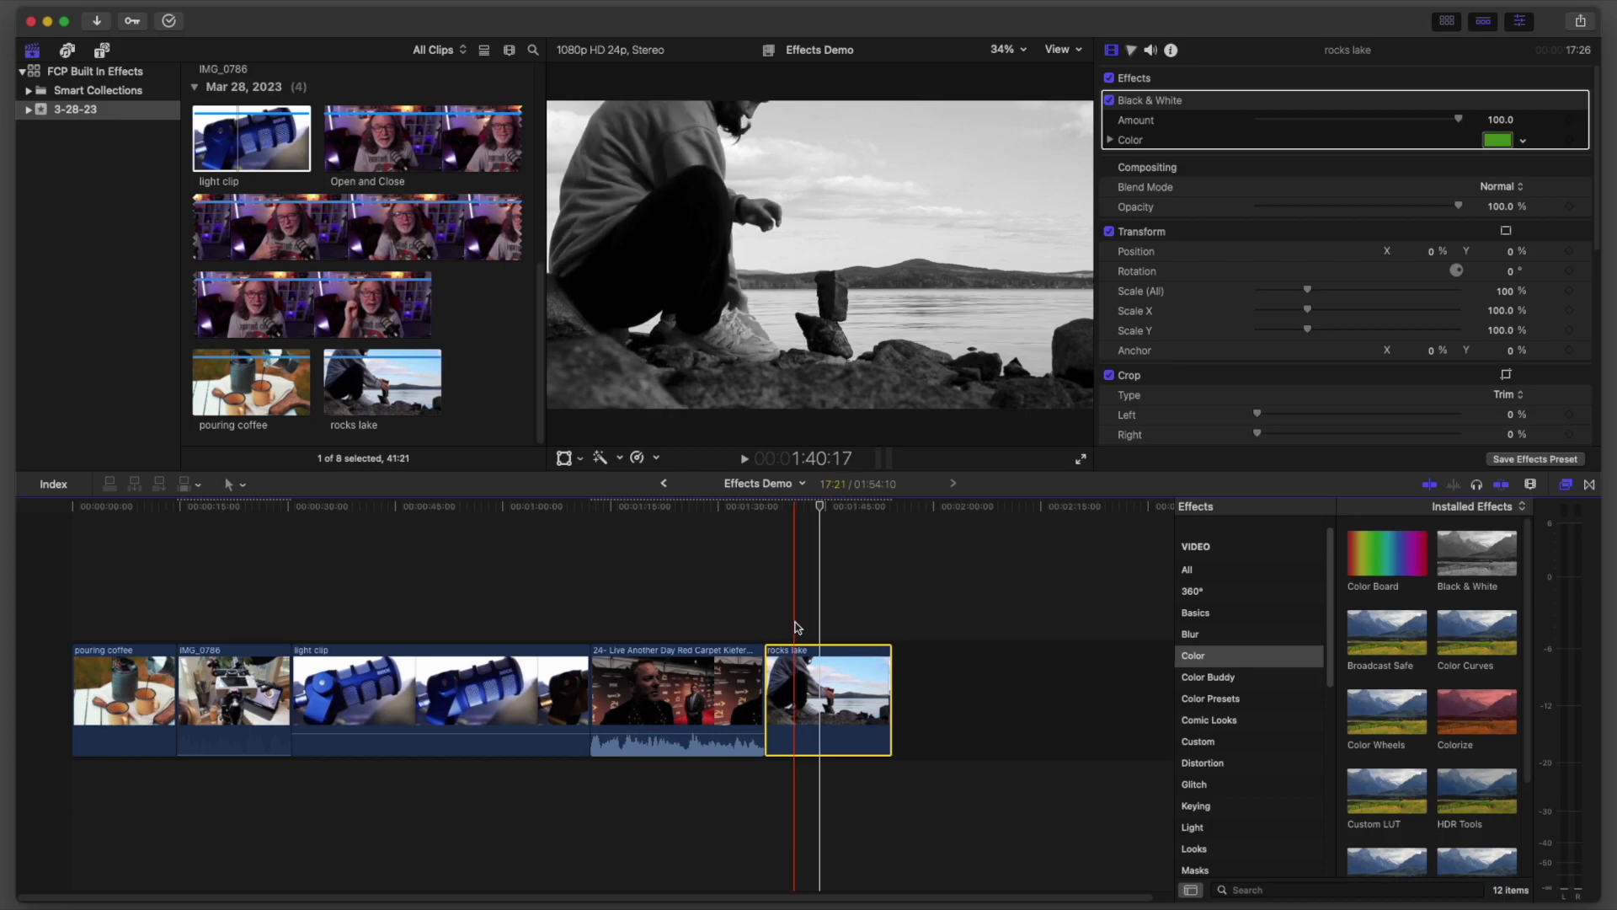
{"action": "key", "text": "super+z"}
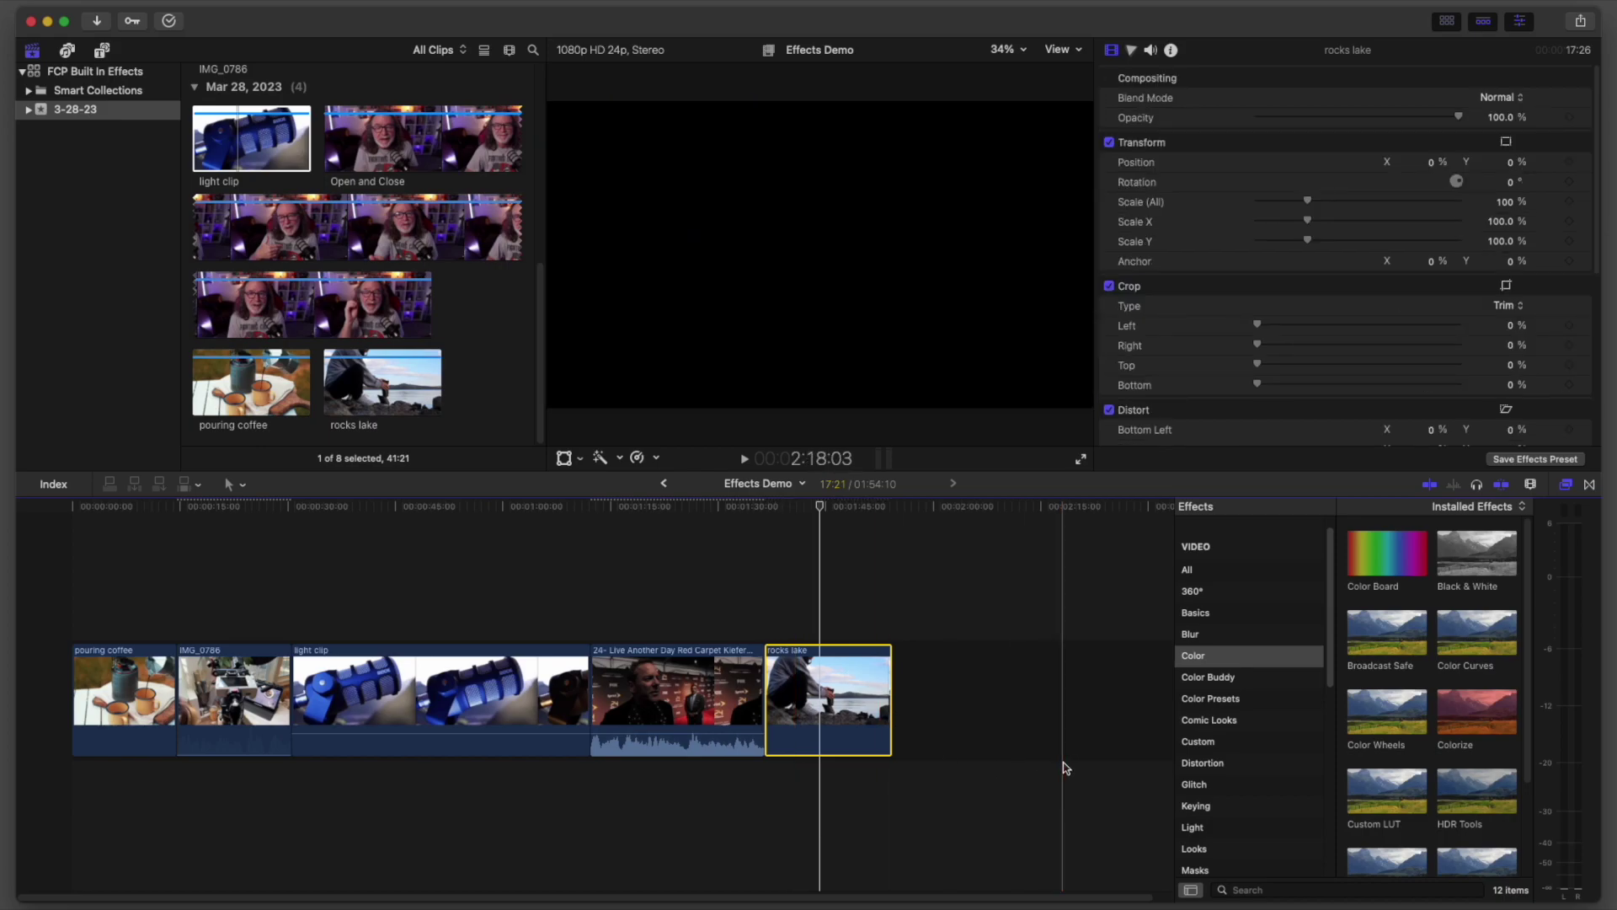
{"action": "scroll", "coordinate": [1481, 787], "scroll_direction": "down", "scroll_amount": 3}
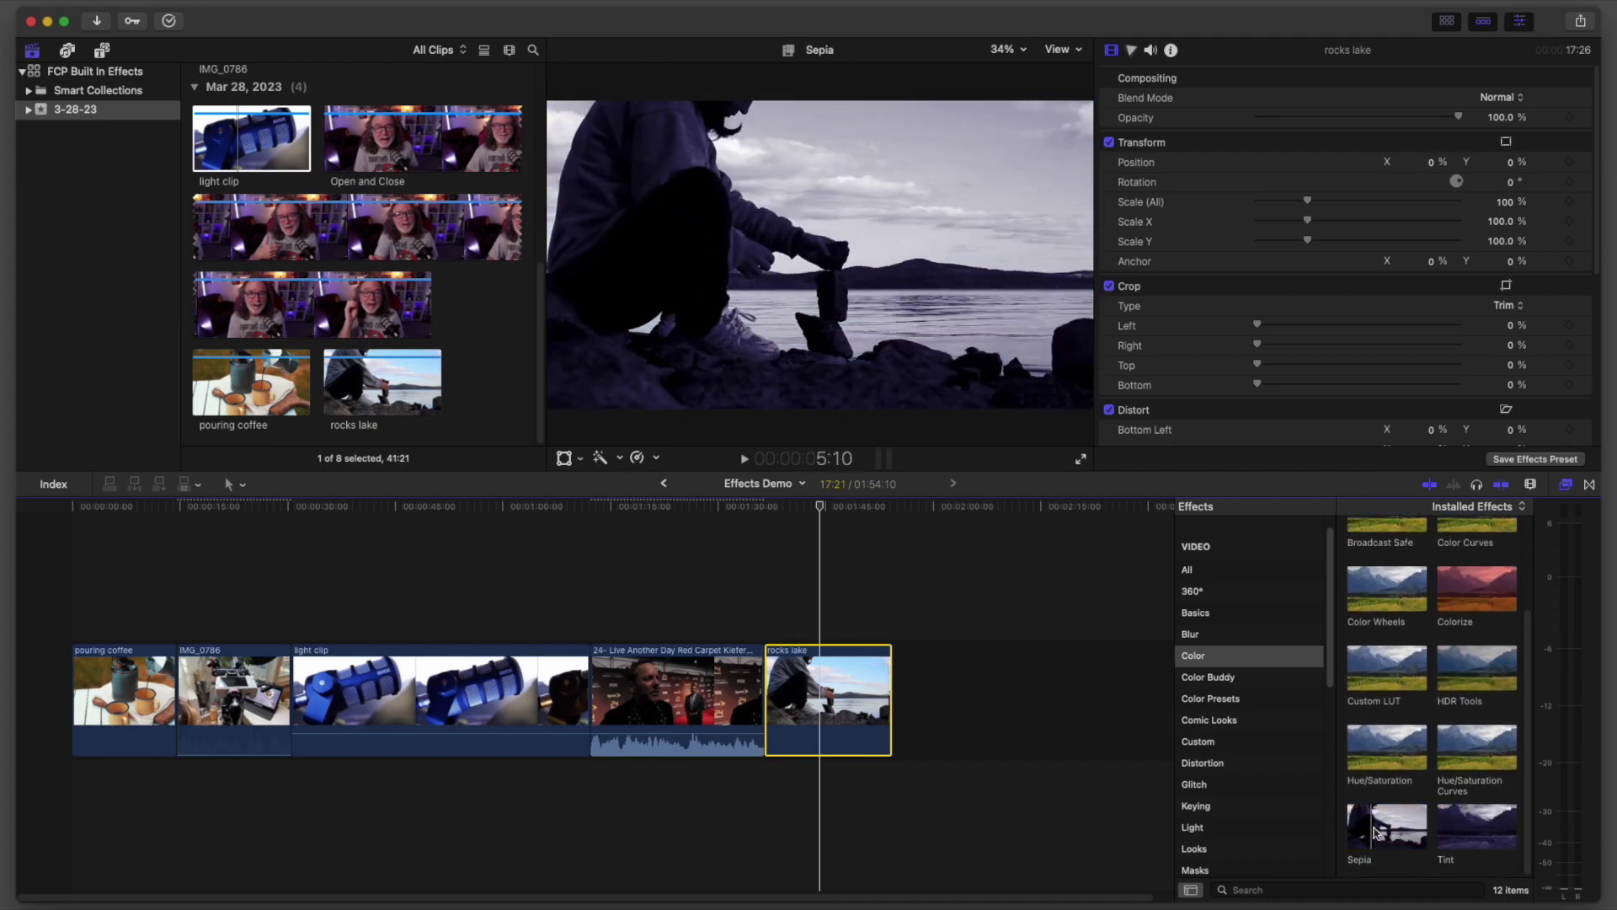
{"action": "left_click_drag", "start_coordinate": [1385, 830], "coordinate": [846, 716]}
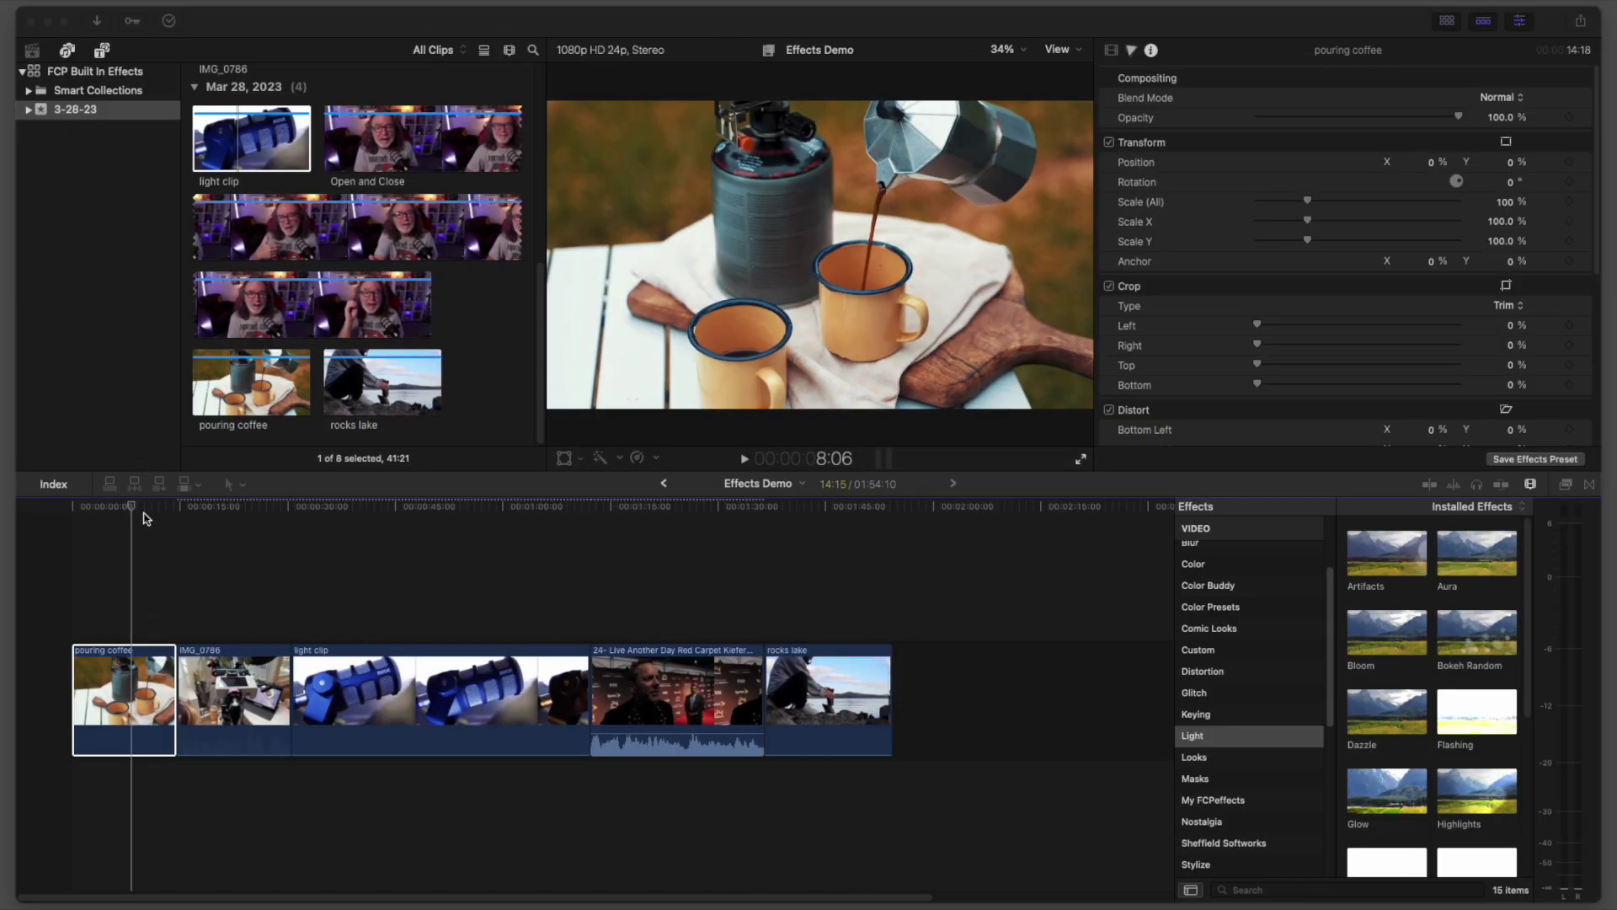
Select the pouring coffee clip and move the playhead near its start.
{"action": "left_click", "coordinate": [132, 507]}
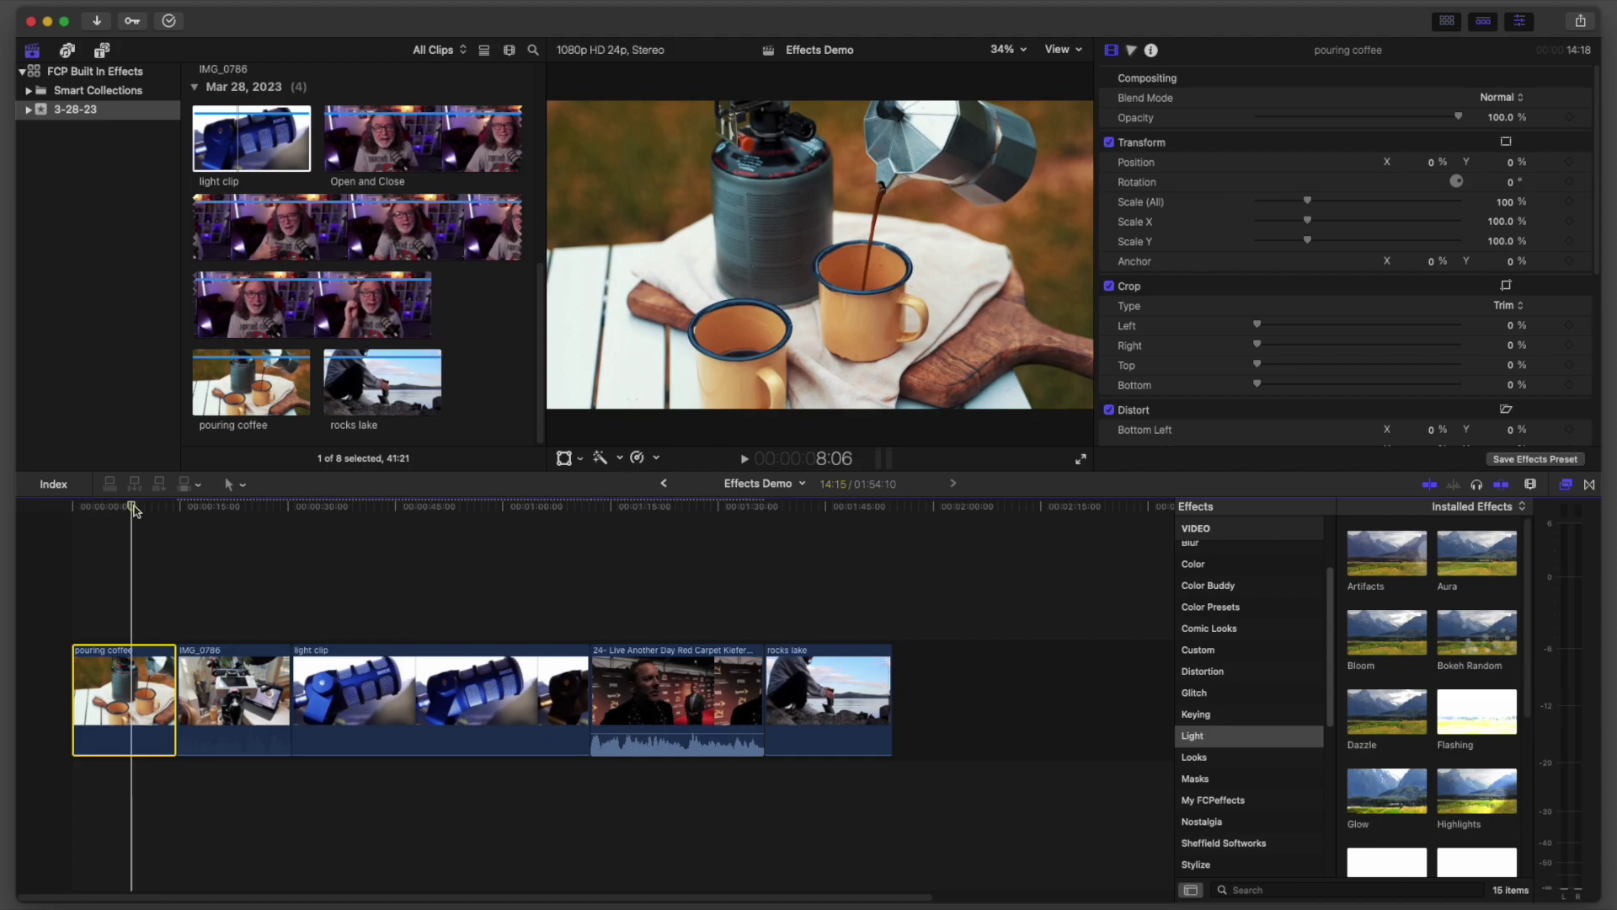
{"action": "left_click_drag", "start_coordinate": [133, 509], "coordinate": [98, 511]}
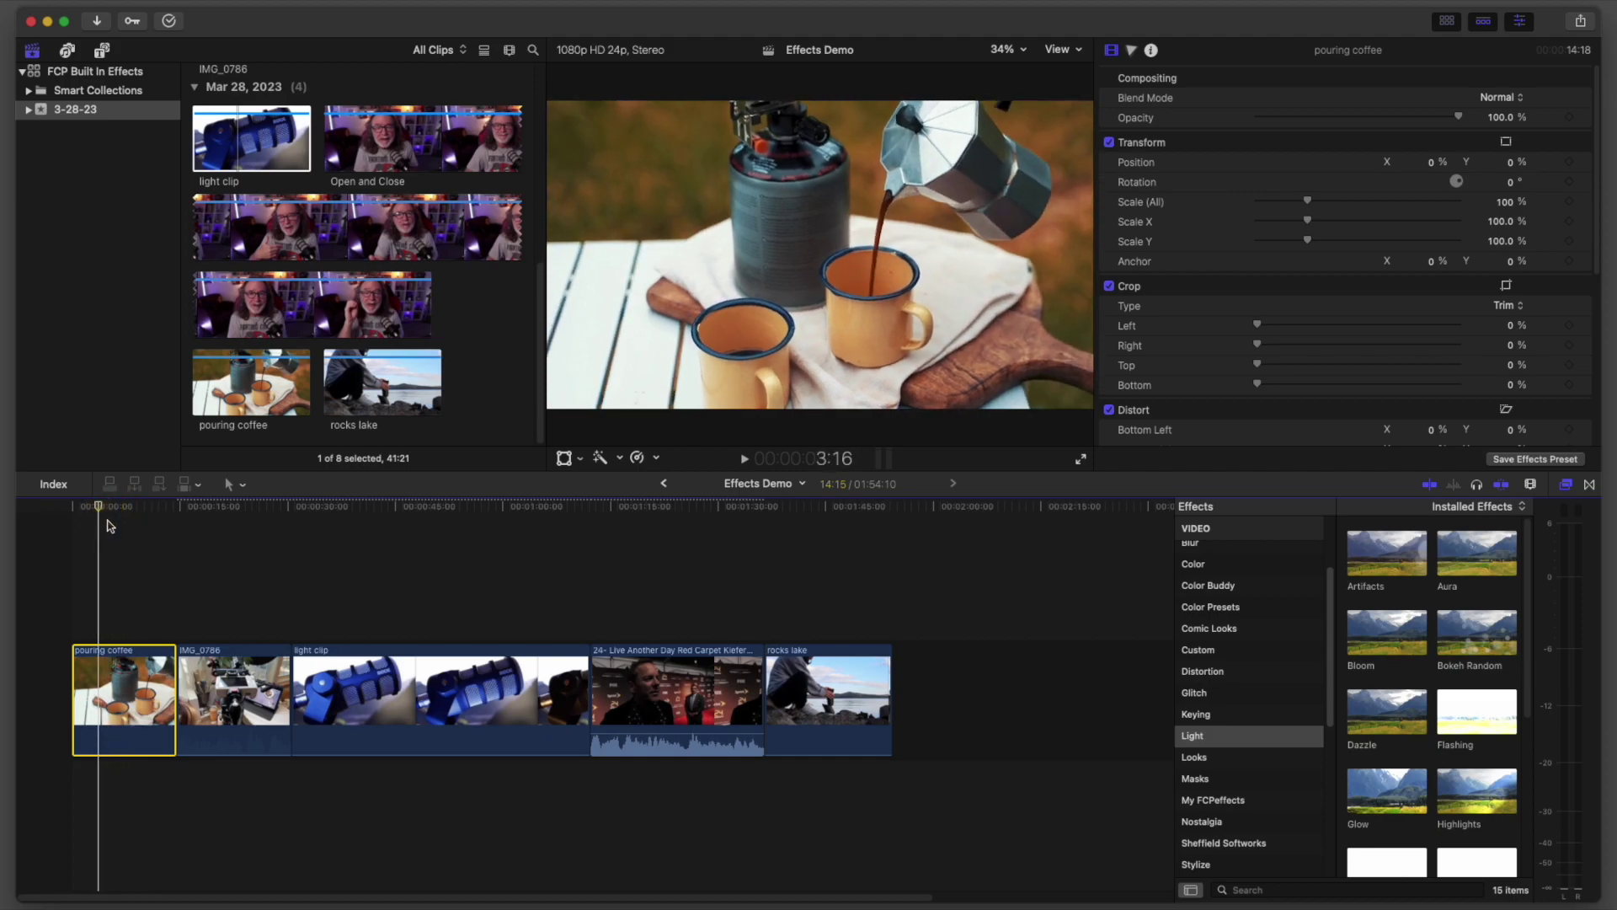
{"action": "left_click", "coordinate": [103, 507]}
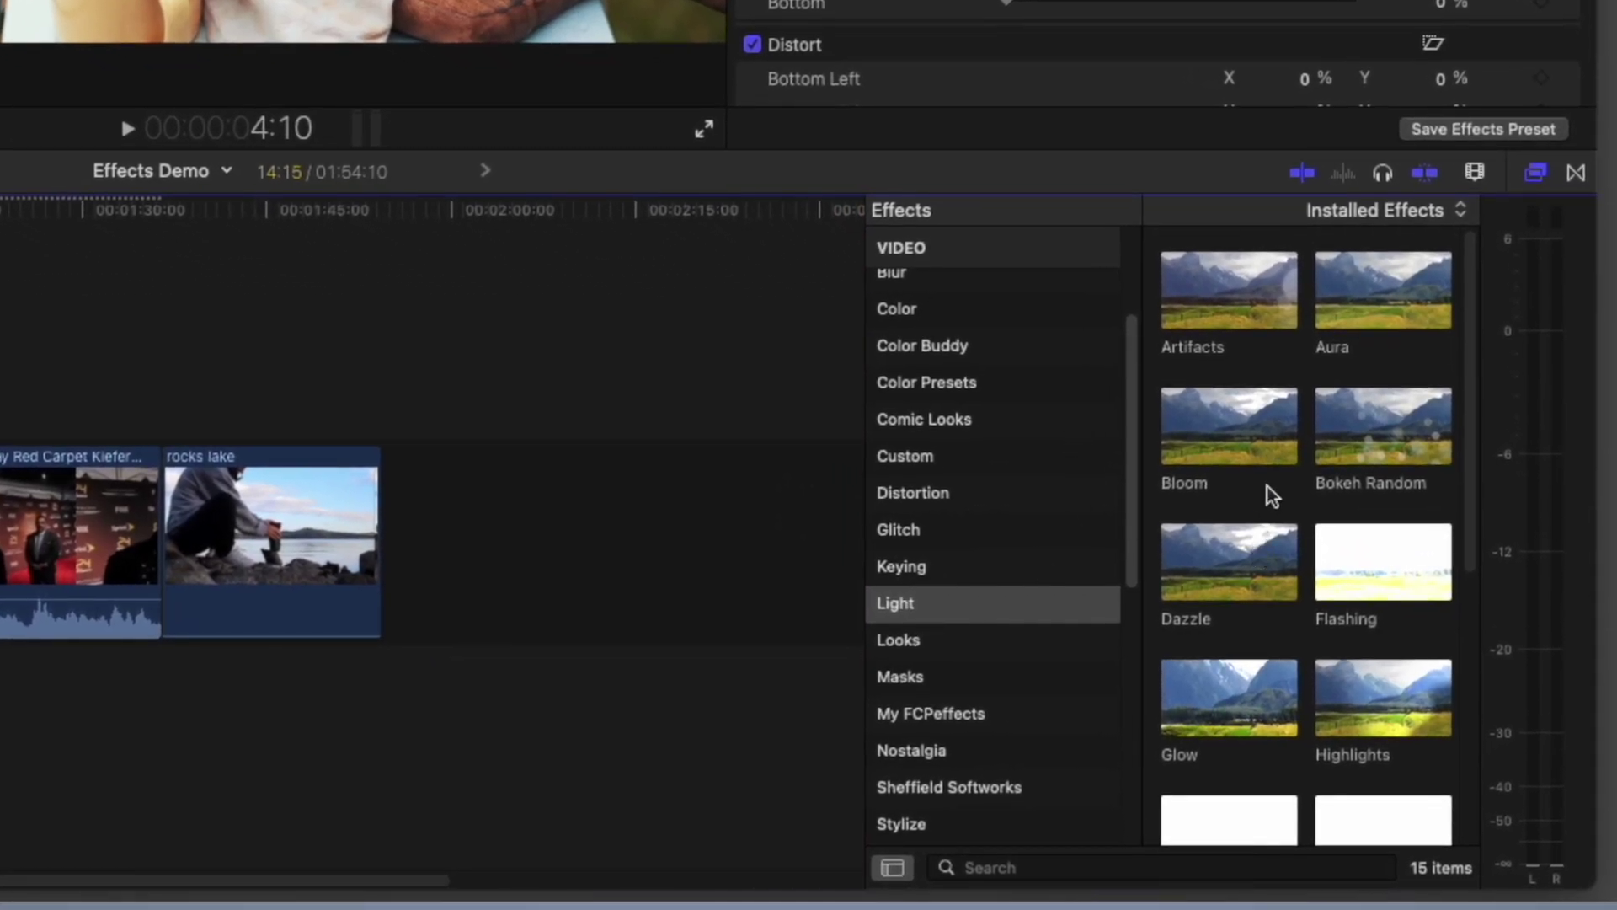
{"action": "scroll", "coordinate": [1311, 594], "scroll_direction": "down", "scroll_amount": 5}
{"action": "scroll", "coordinate": [1319, 588], "scroll_direction": "up", "scroll_amount": 5}
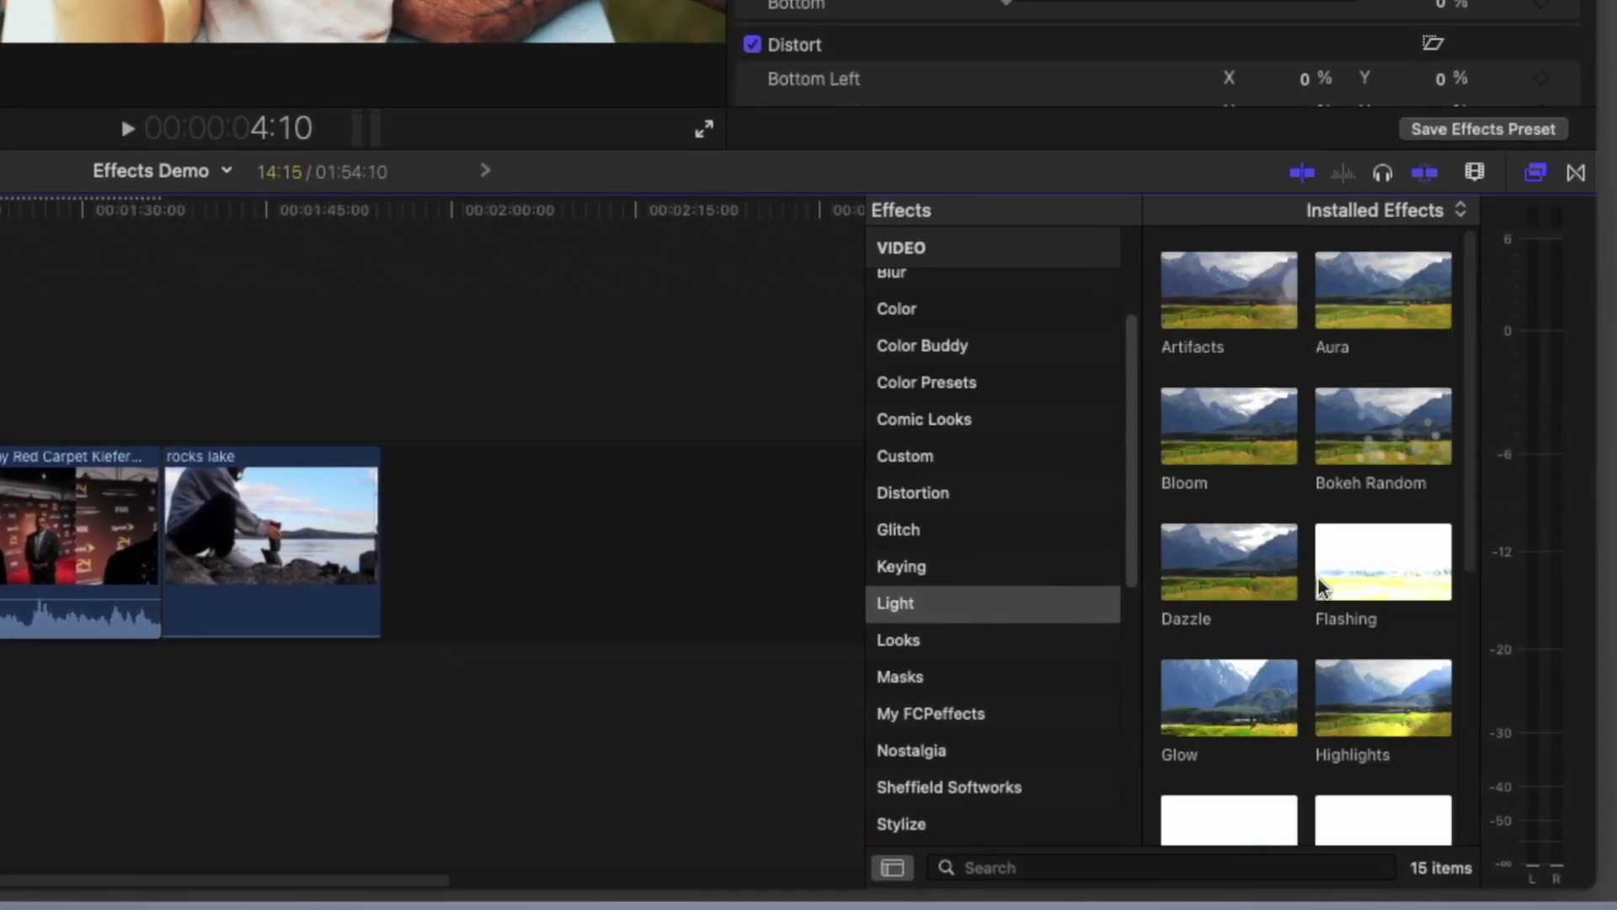
Apply Bokeh Random to the pouring coffee clip and play it back.
{"action": "left_click", "coordinate": [1384, 434]}
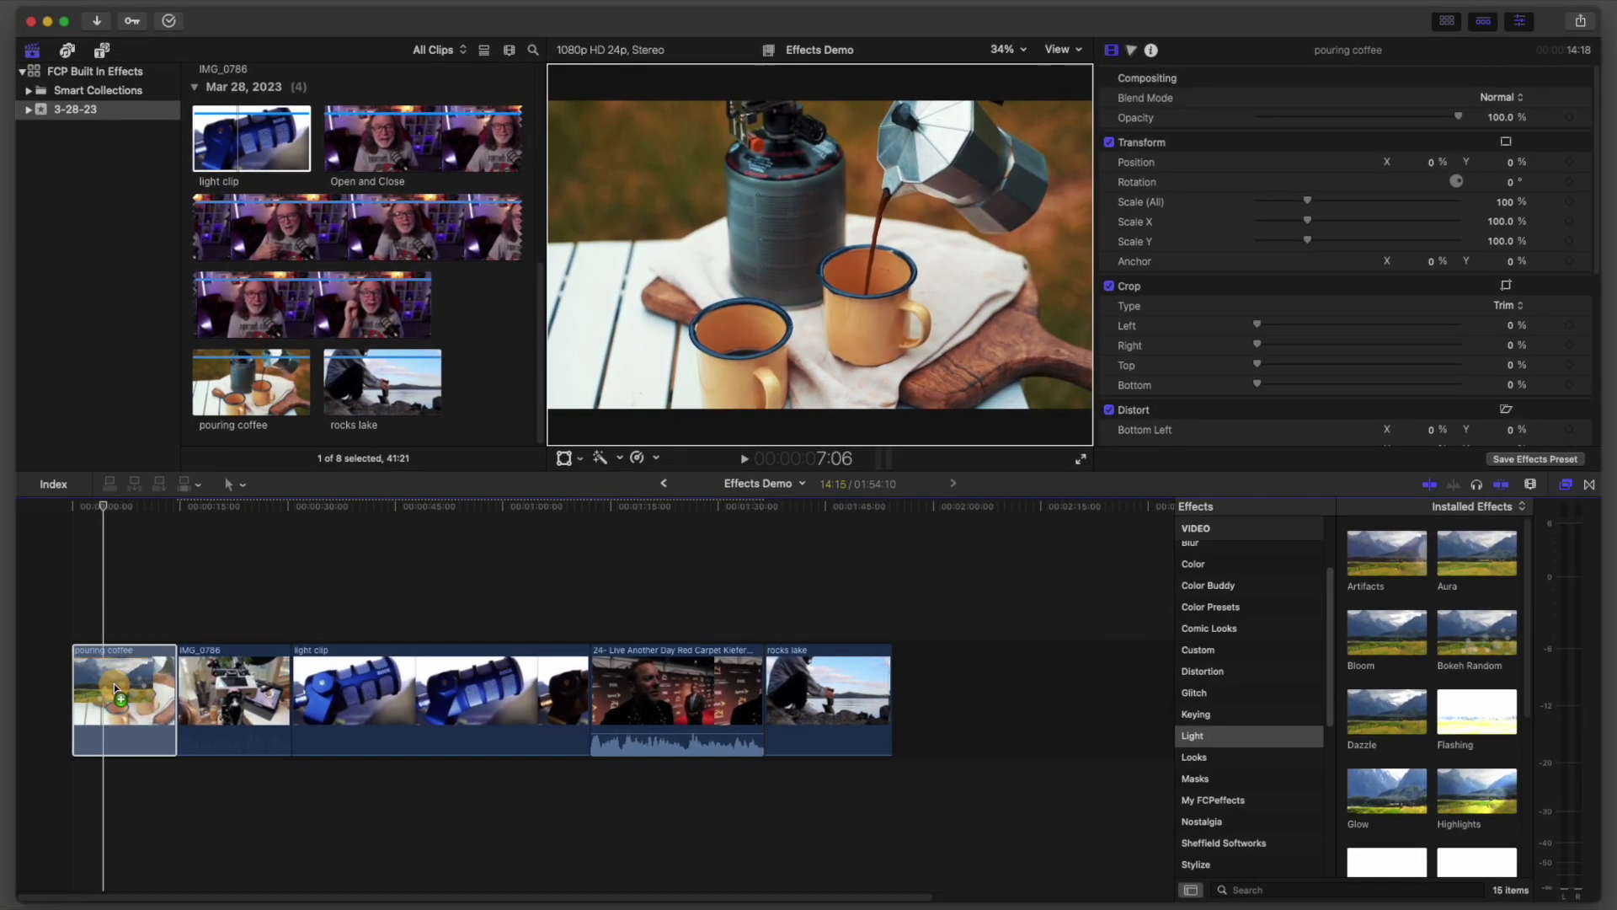
{"action": "left_click", "coordinate": [113, 684]}
{"action": "key", "text": "space"}
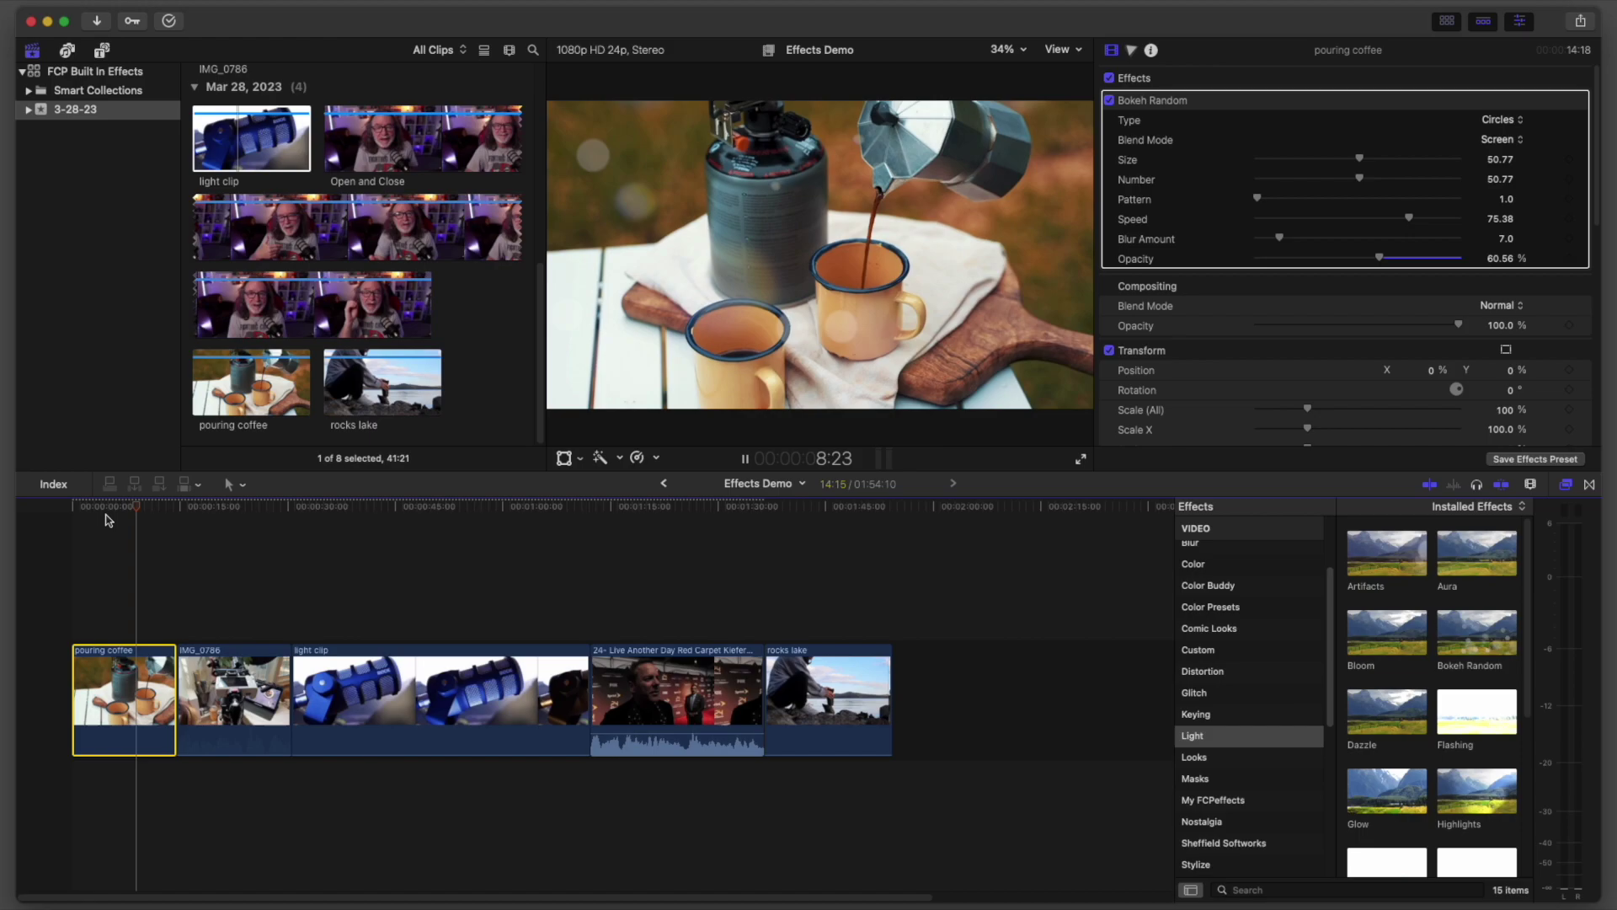
{"action": "key", "text": "space"}
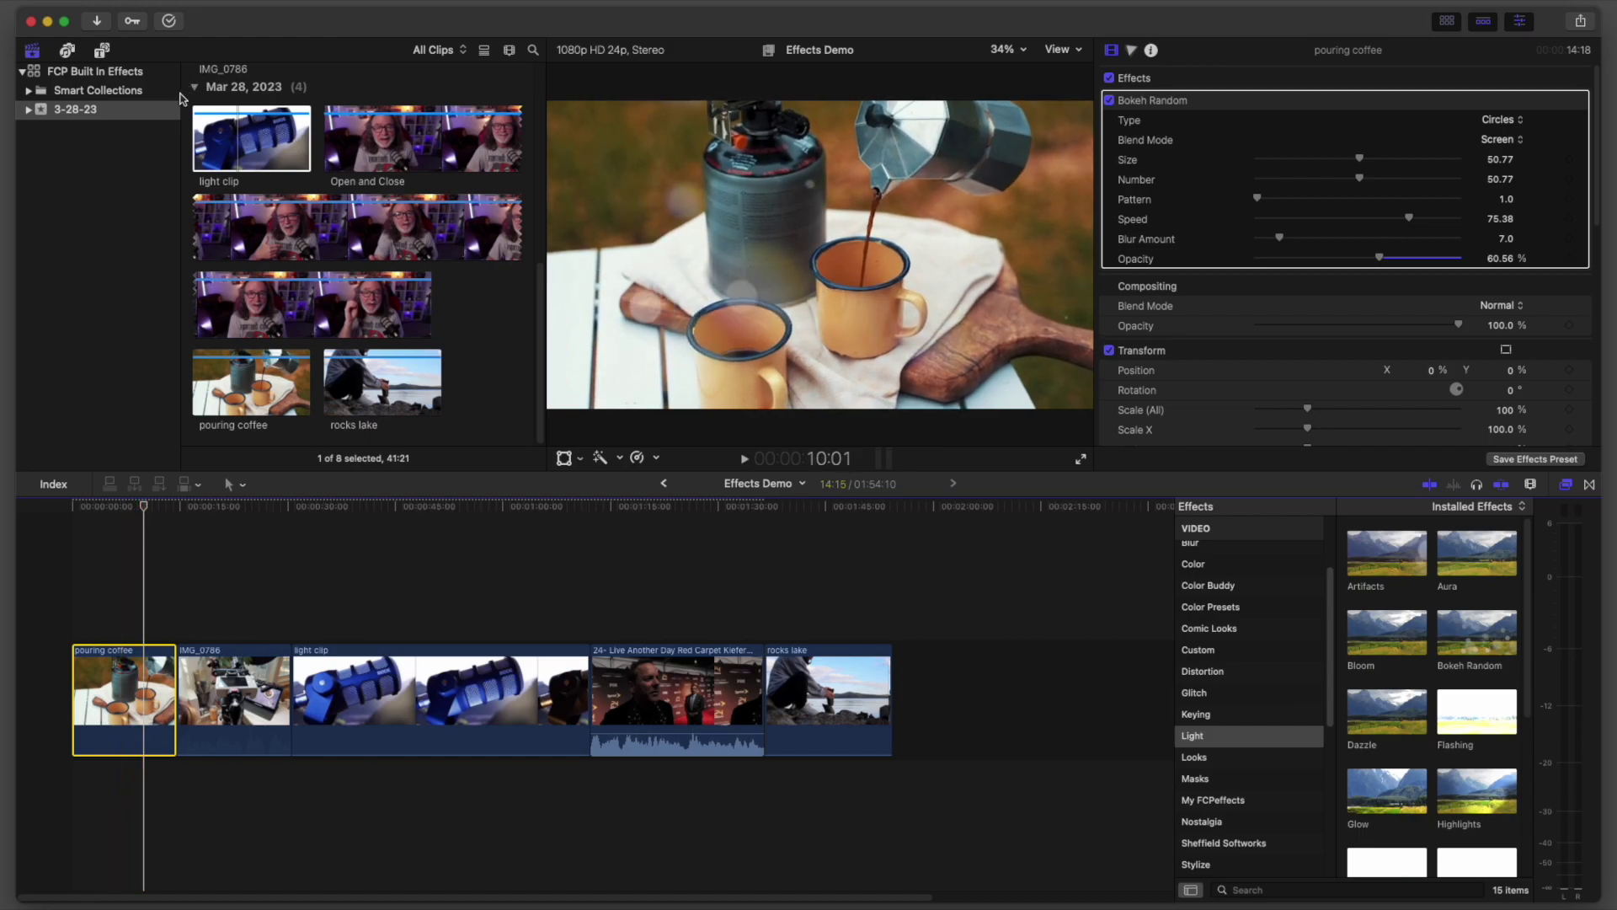
{"action": "left_click", "coordinate": [168, 109]}
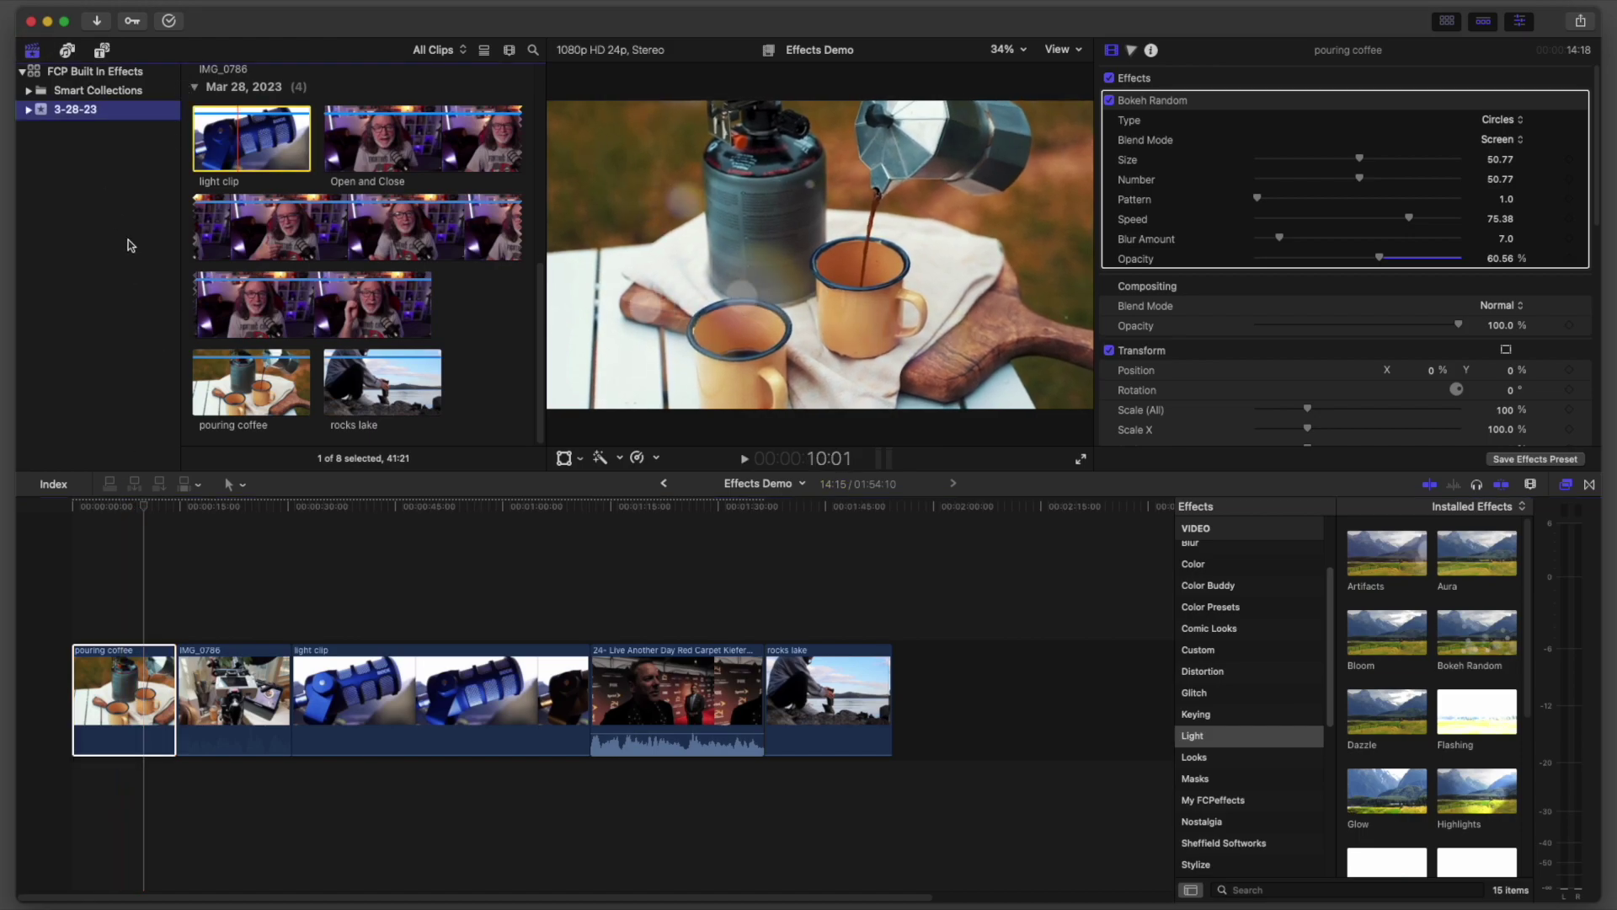
Add a Whites solid generator set to Smokey at the end of the timeline.
{"action": "left_click", "coordinate": [100, 53]}
{"action": "scroll", "coordinate": [147, 331], "scroll_direction": "down", "scroll_amount": 10}
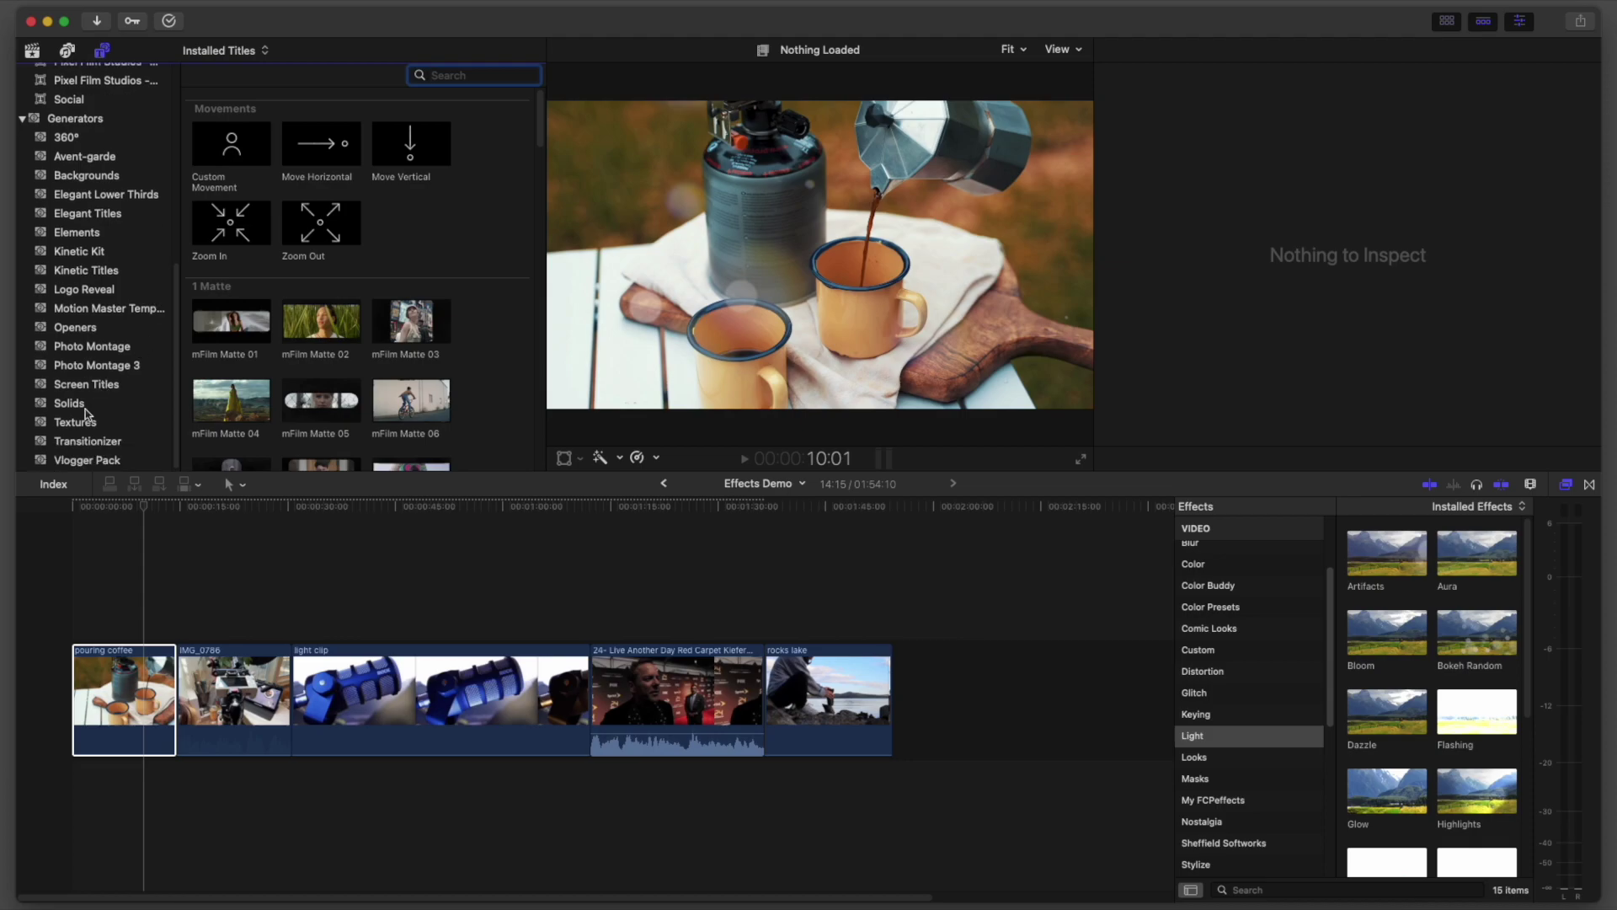
{"action": "left_click", "coordinate": [69, 404]}
{"action": "left_click_drag", "start_coordinate": [425, 211], "coordinate": [925, 678]}
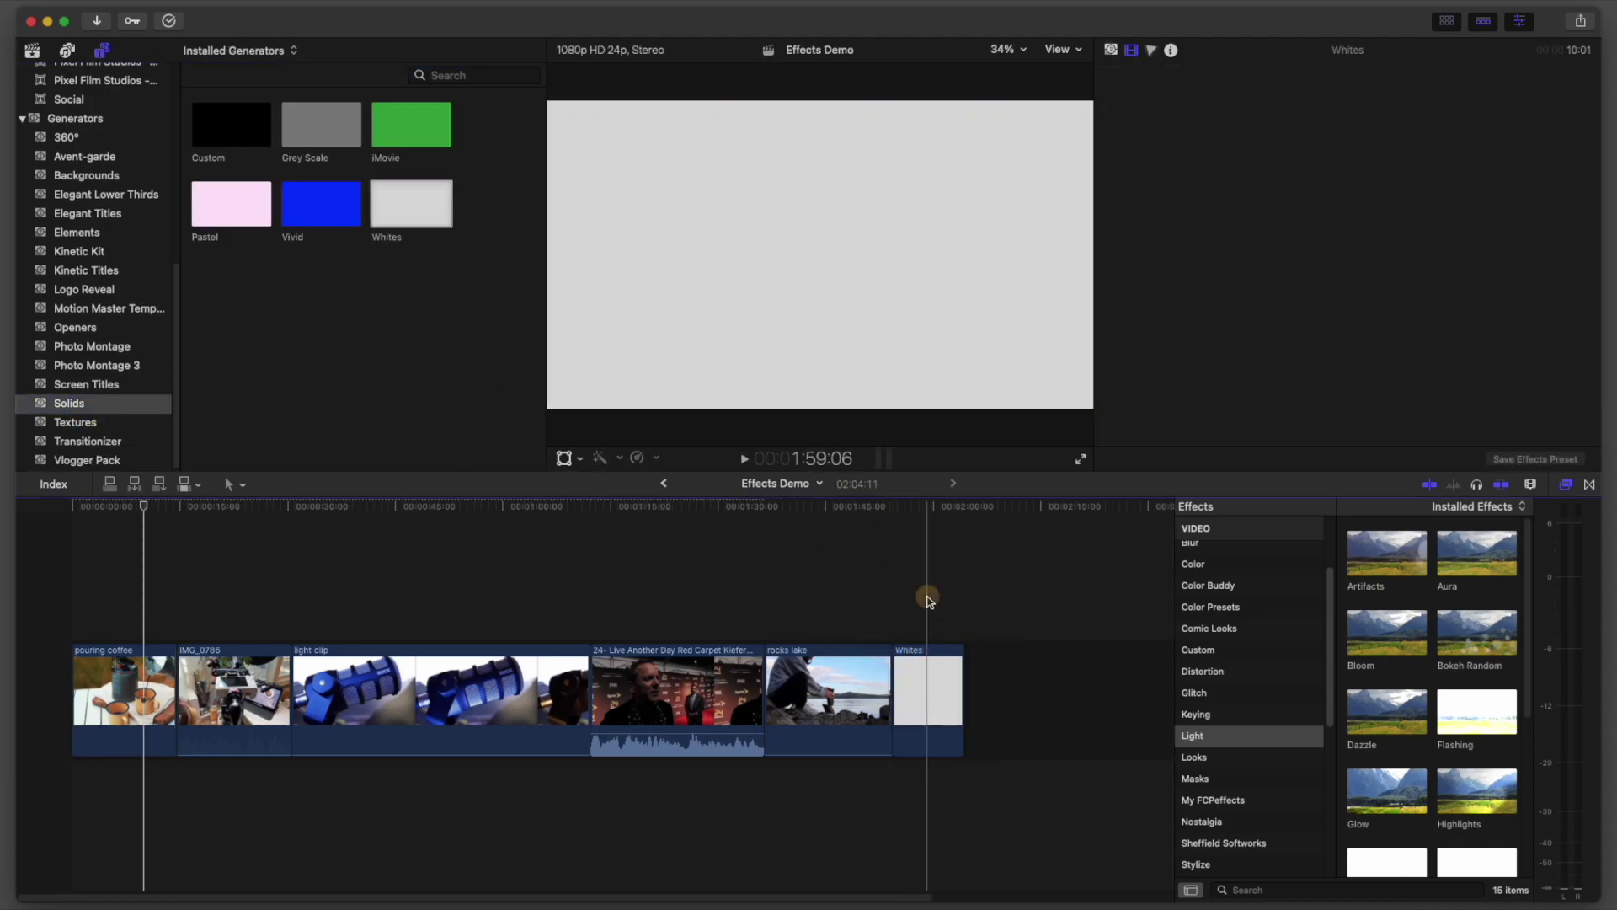
{"action": "left_click", "coordinate": [928, 699]}
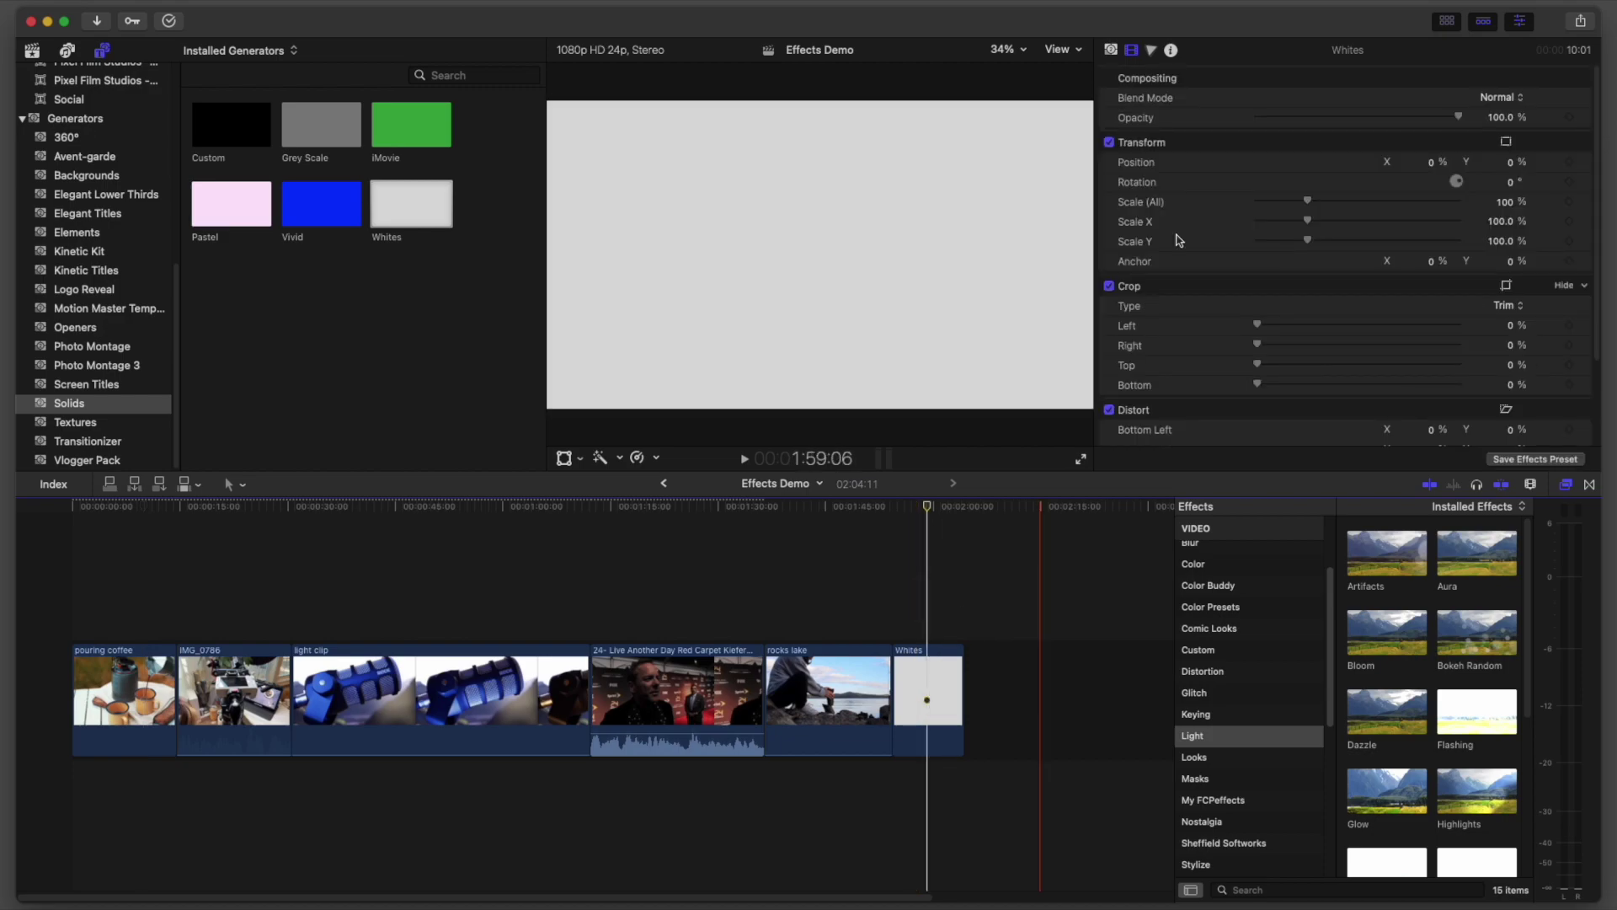
{"action": "left_click", "coordinate": [1112, 52]}
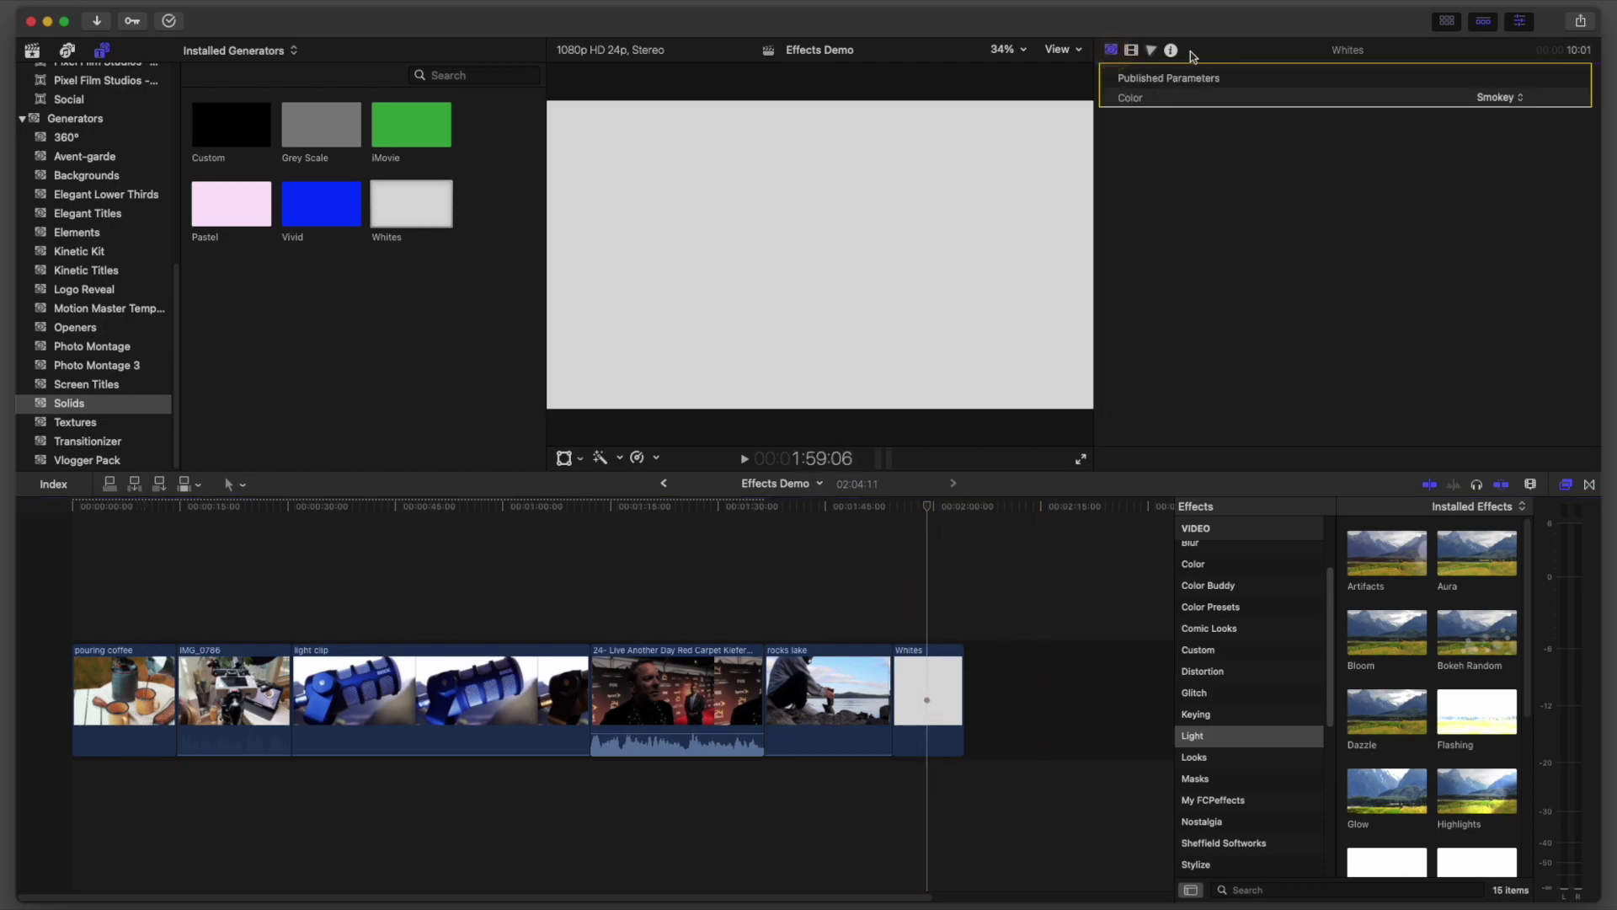
{"action": "left_click", "coordinate": [1514, 97]}
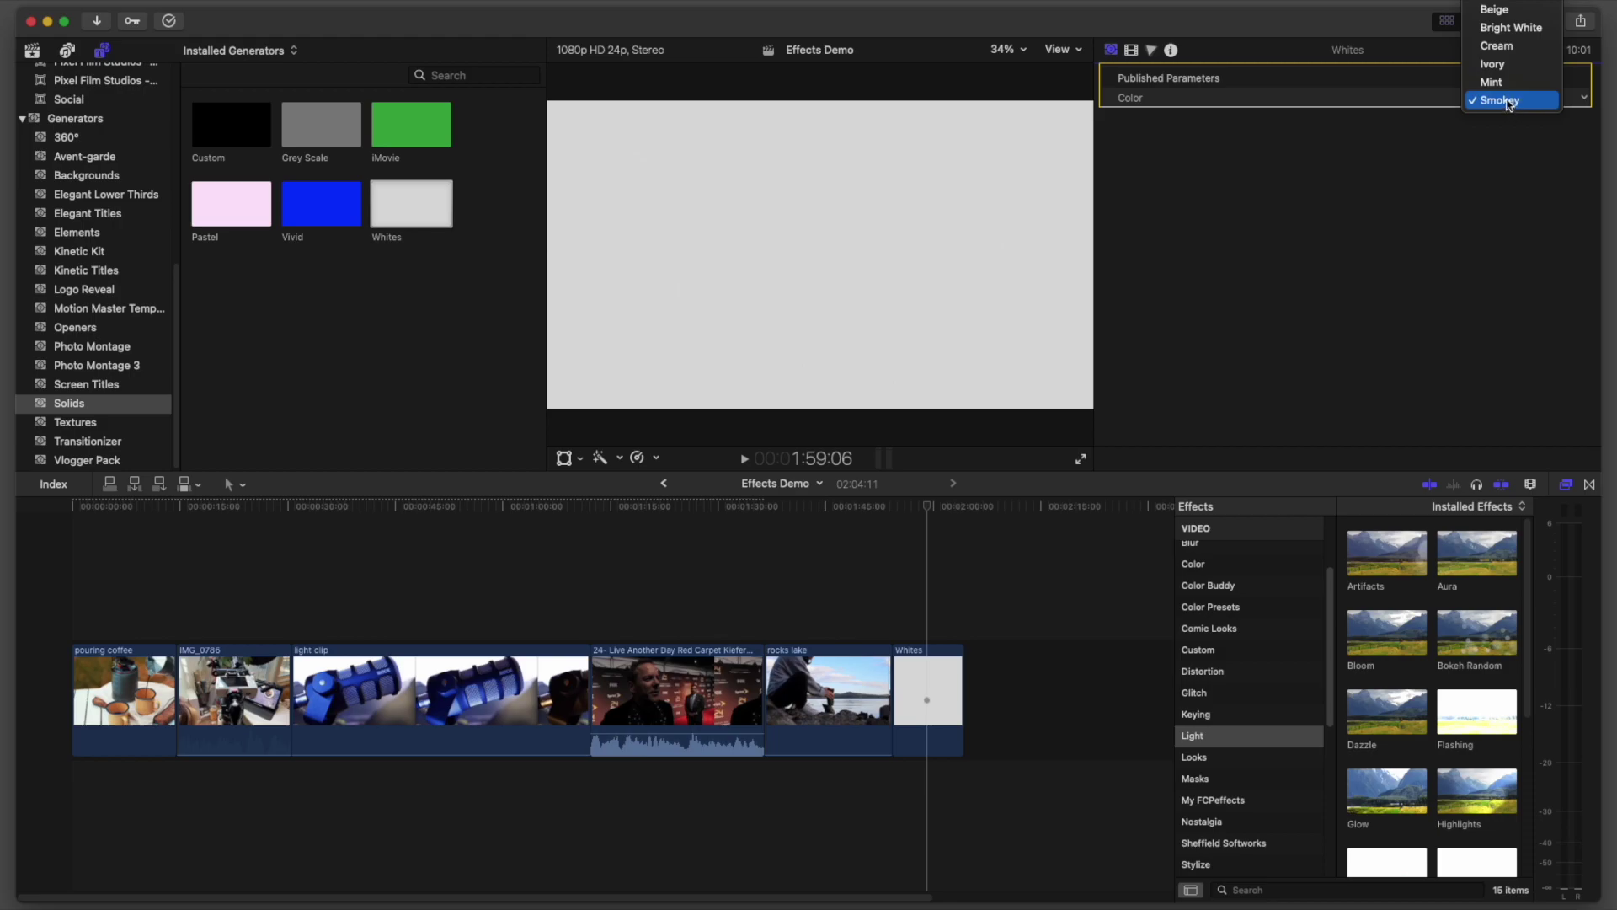
{"action": "left_click", "coordinate": [1508, 101]}
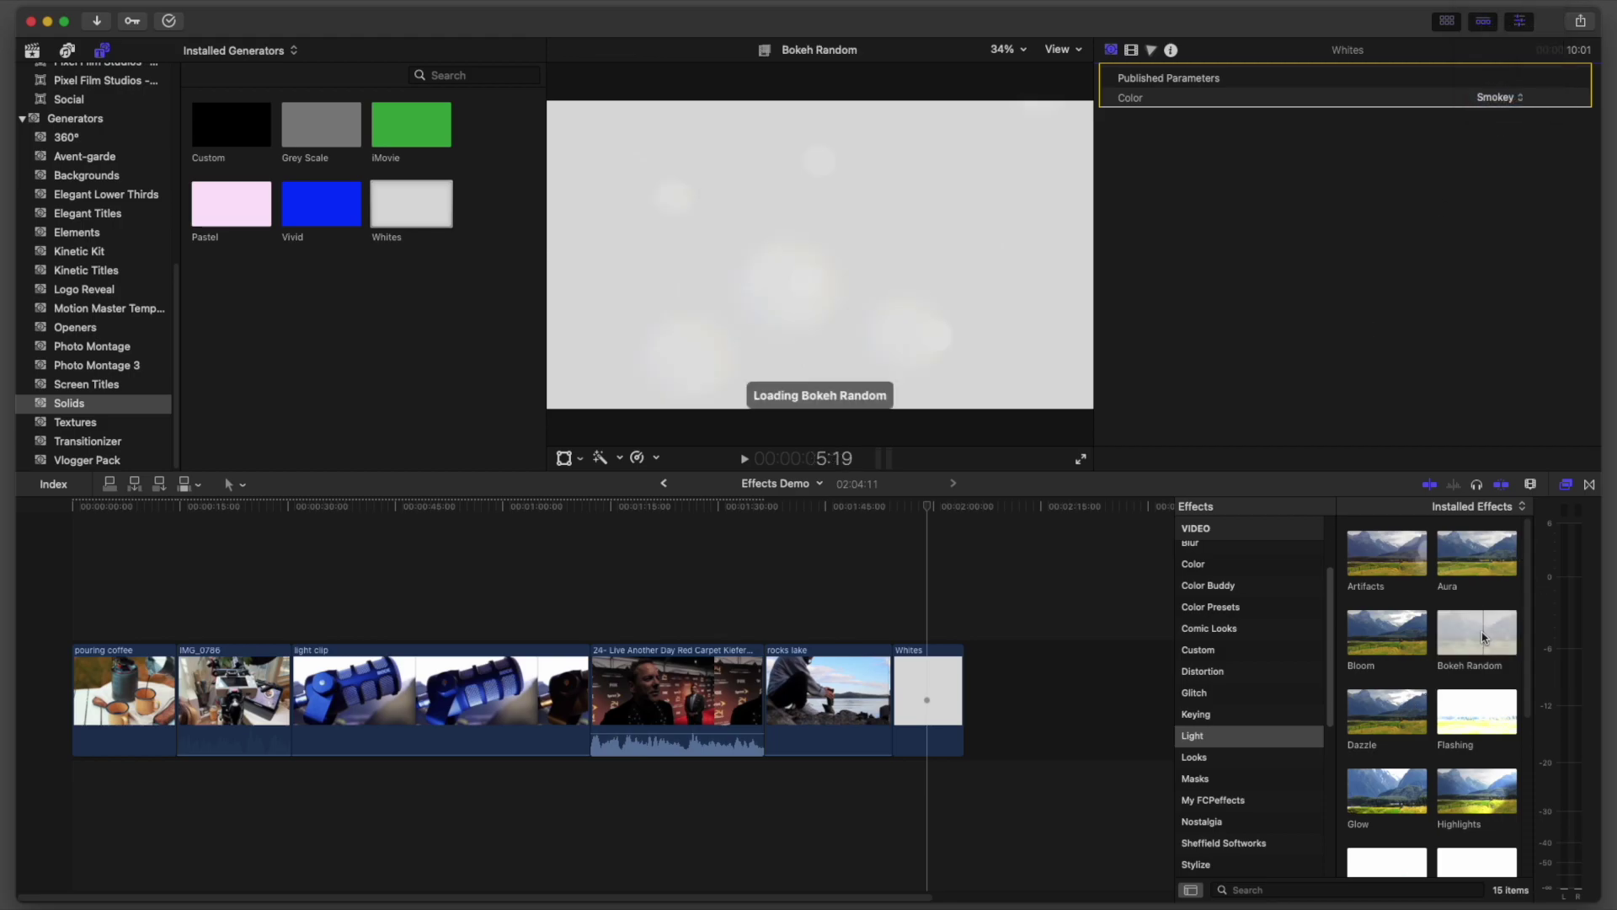
Apply Bokeh Random to the Whites clip and preview the end of the timeline.
{"action": "left_click_drag", "start_coordinate": [1475, 631], "coordinate": [940, 696]}
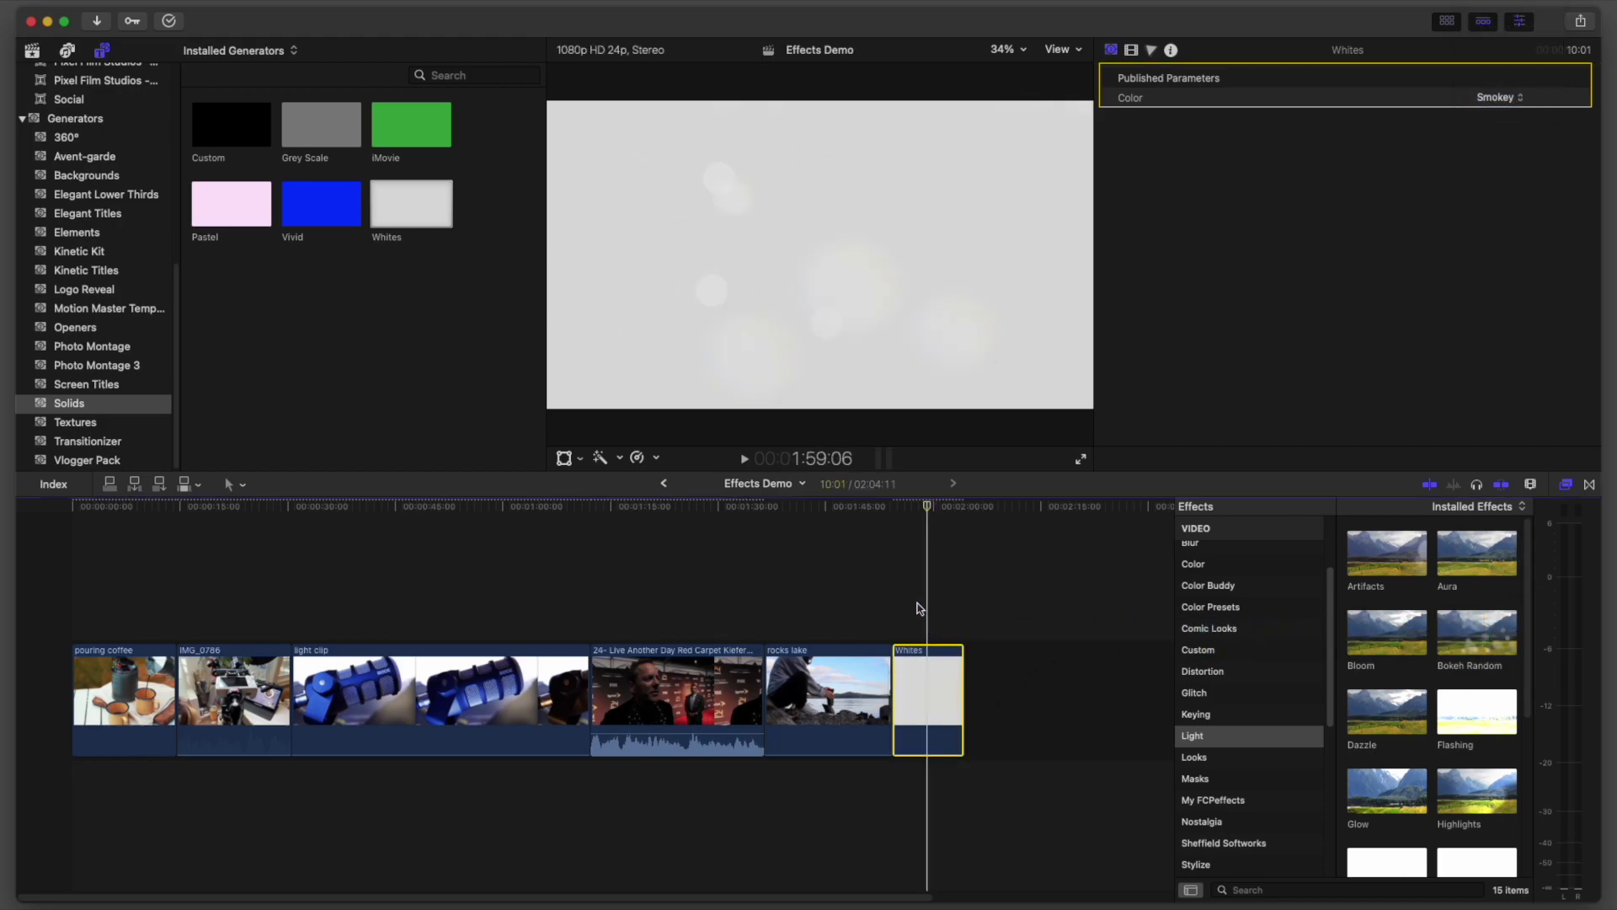
{"action": "key", "text": "space"}
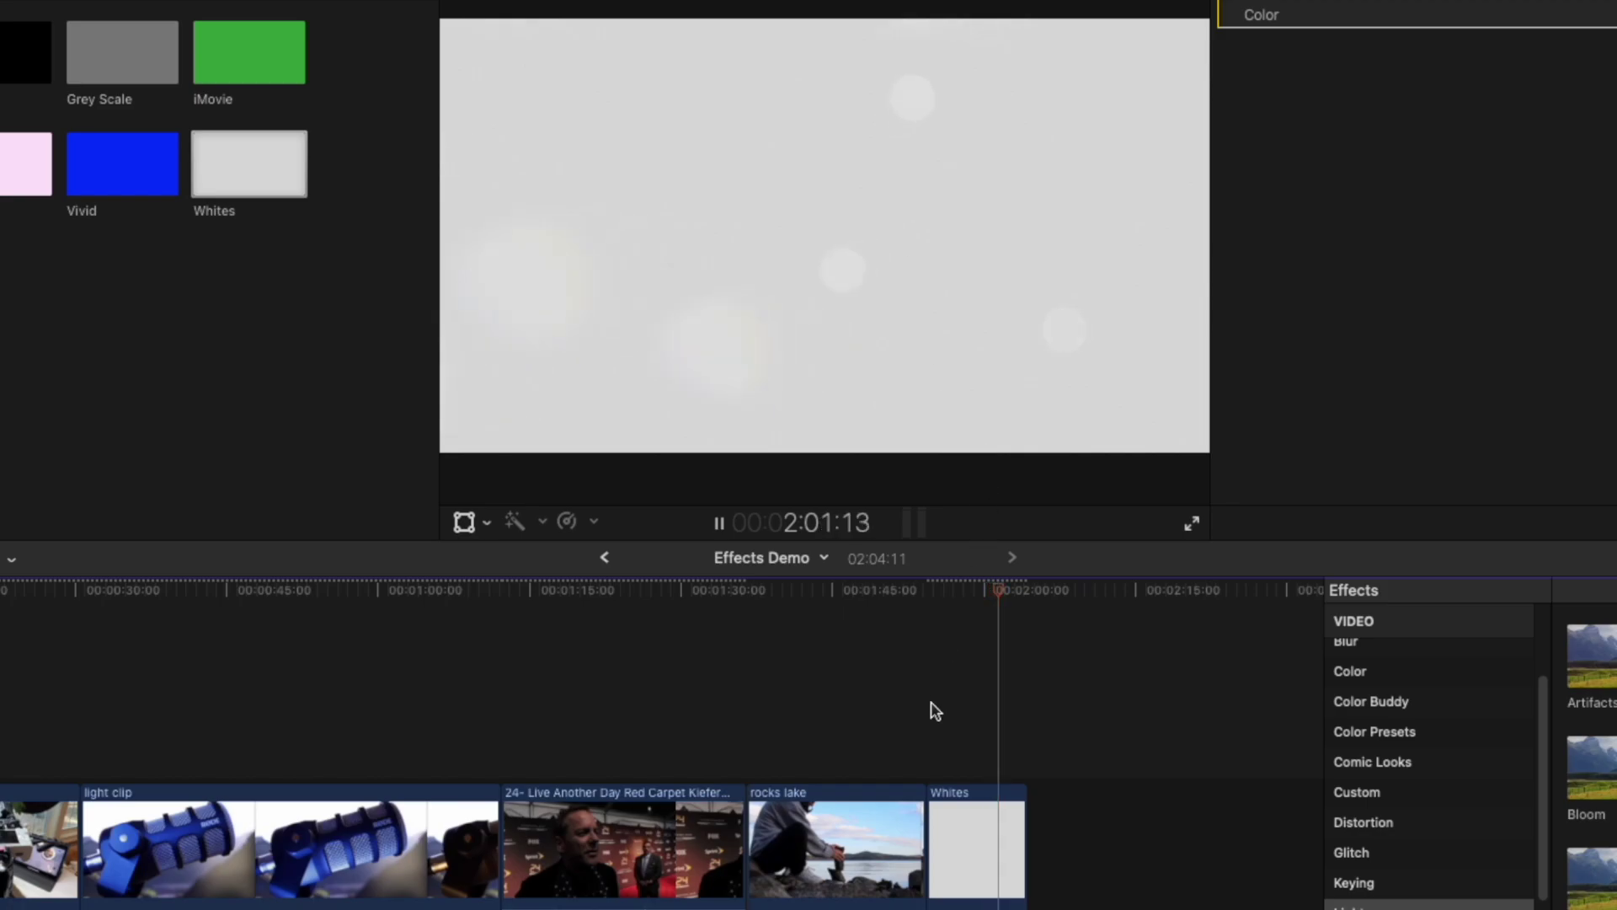
{"action": "key", "text": "space"}
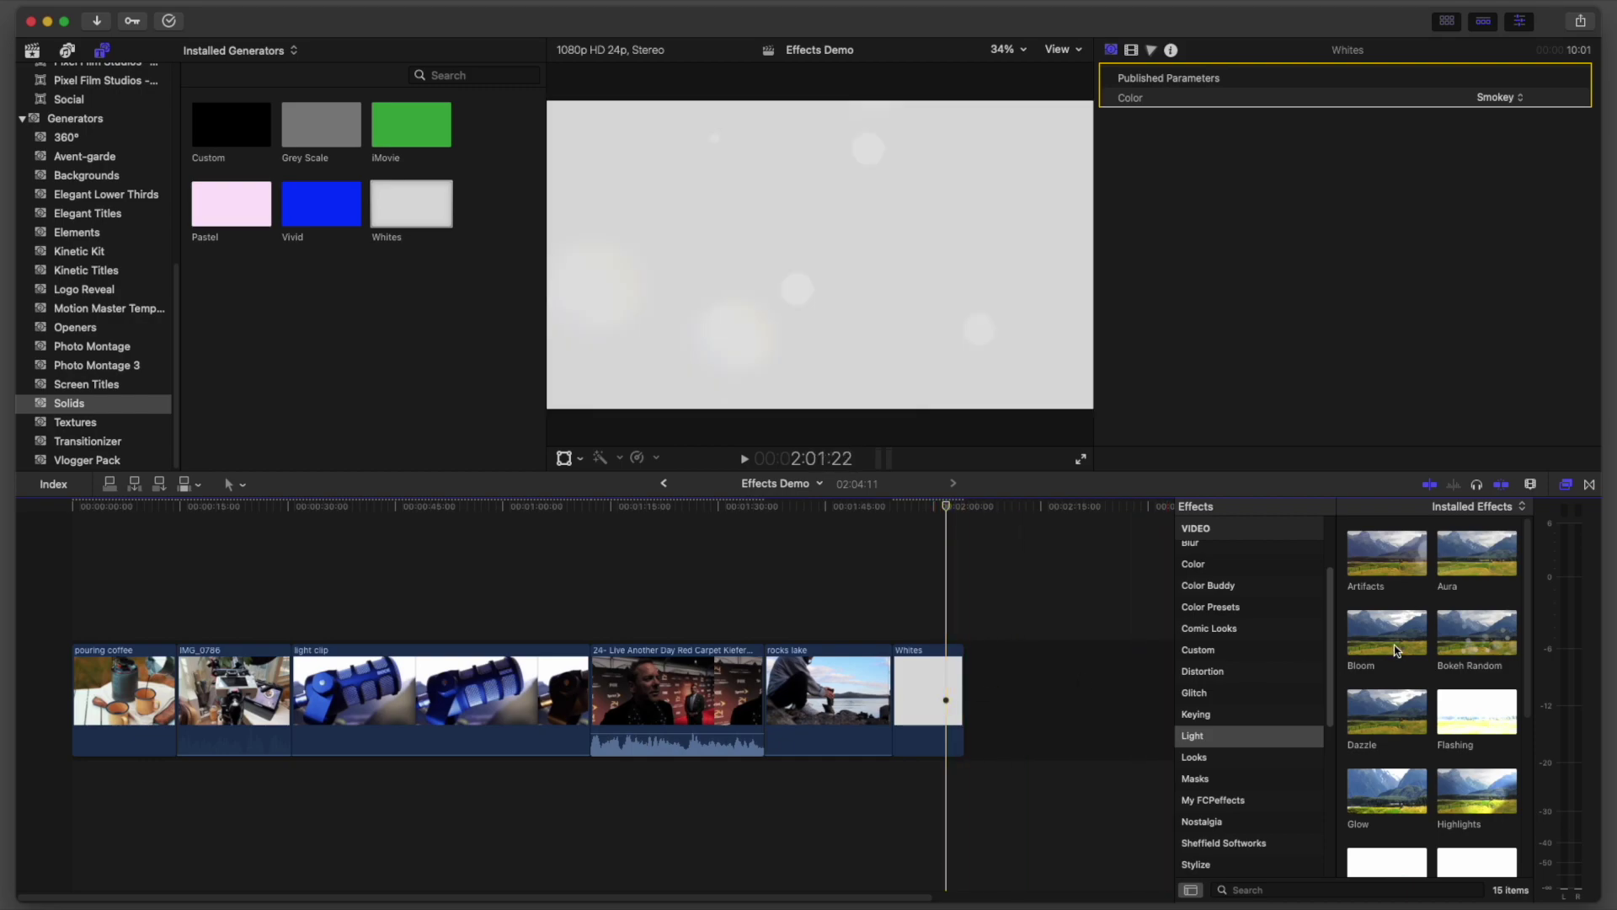
{"action": "scroll", "coordinate": [1396, 659], "scroll_direction": "down", "scroll_amount": 3}
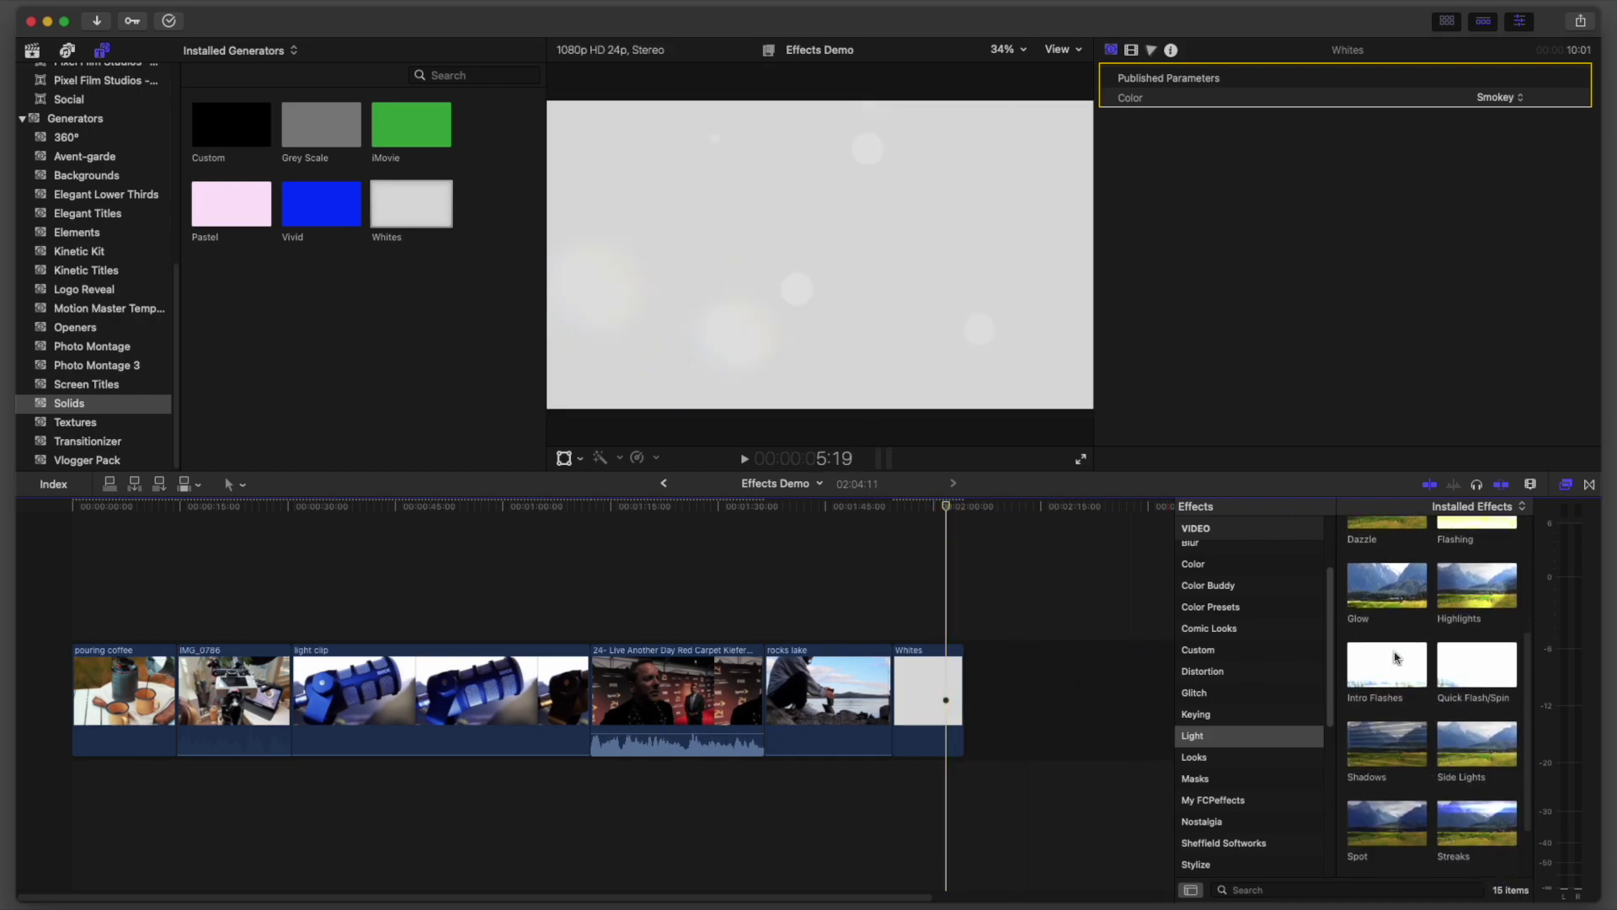
{"action": "scroll", "coordinate": [1398, 661], "scroll_direction": "up", "scroll_amount": 3}
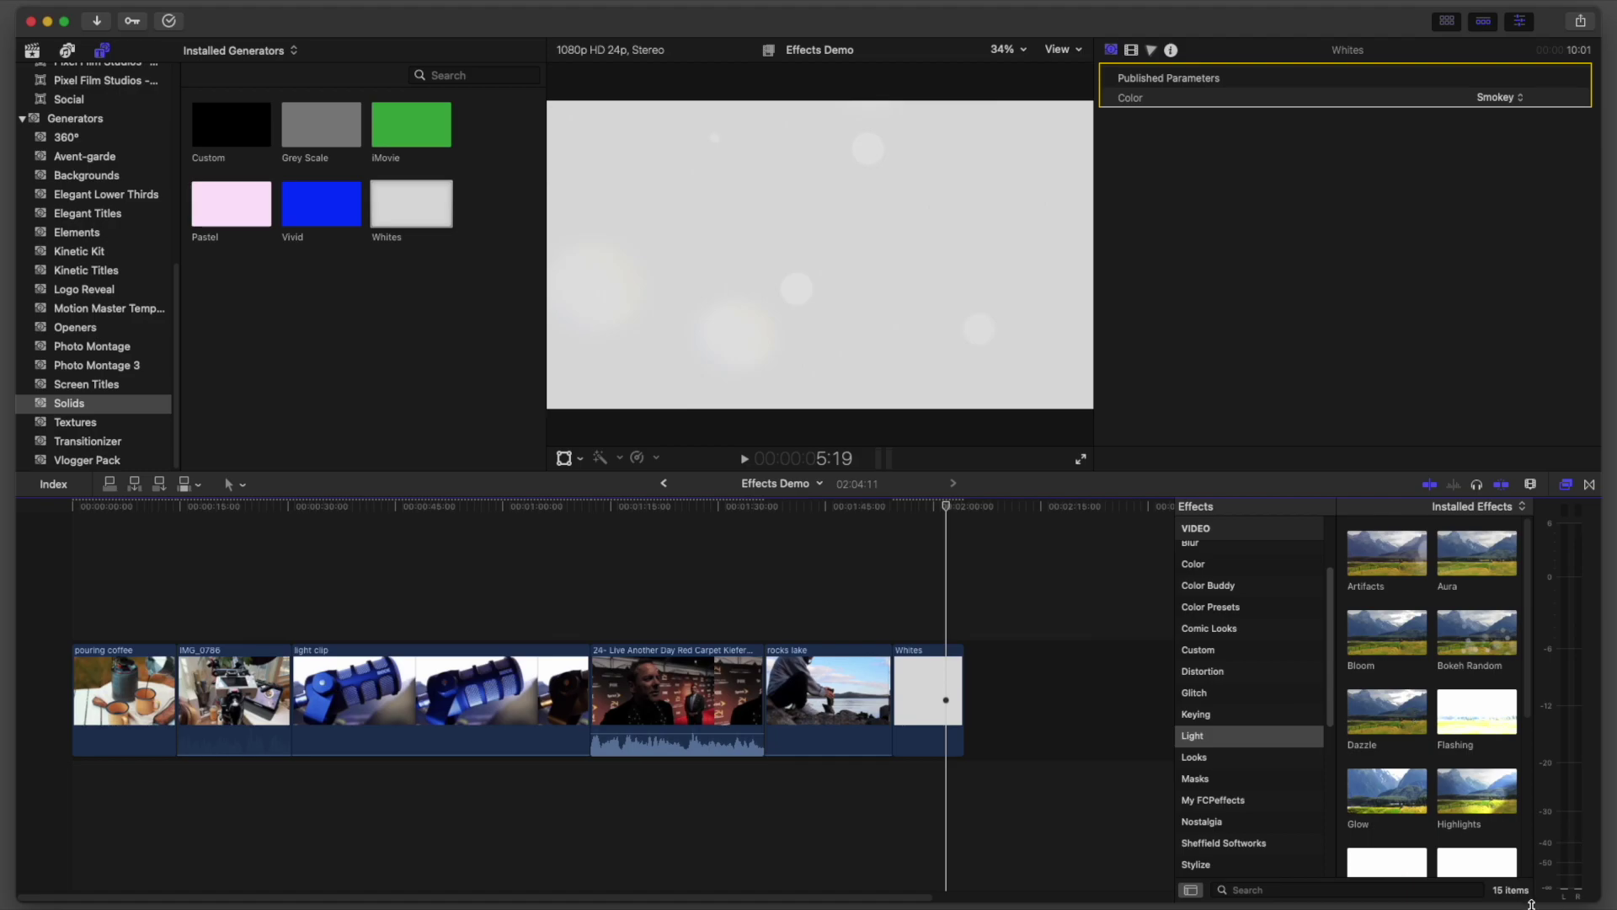
Add Flashing to the light clip, uncheck its Gaussian blur, and replay the clip.
{"action": "left_click_drag", "start_coordinate": [1474, 710], "coordinate": [406, 713]}
{"action": "left_click", "coordinate": [374, 686]}
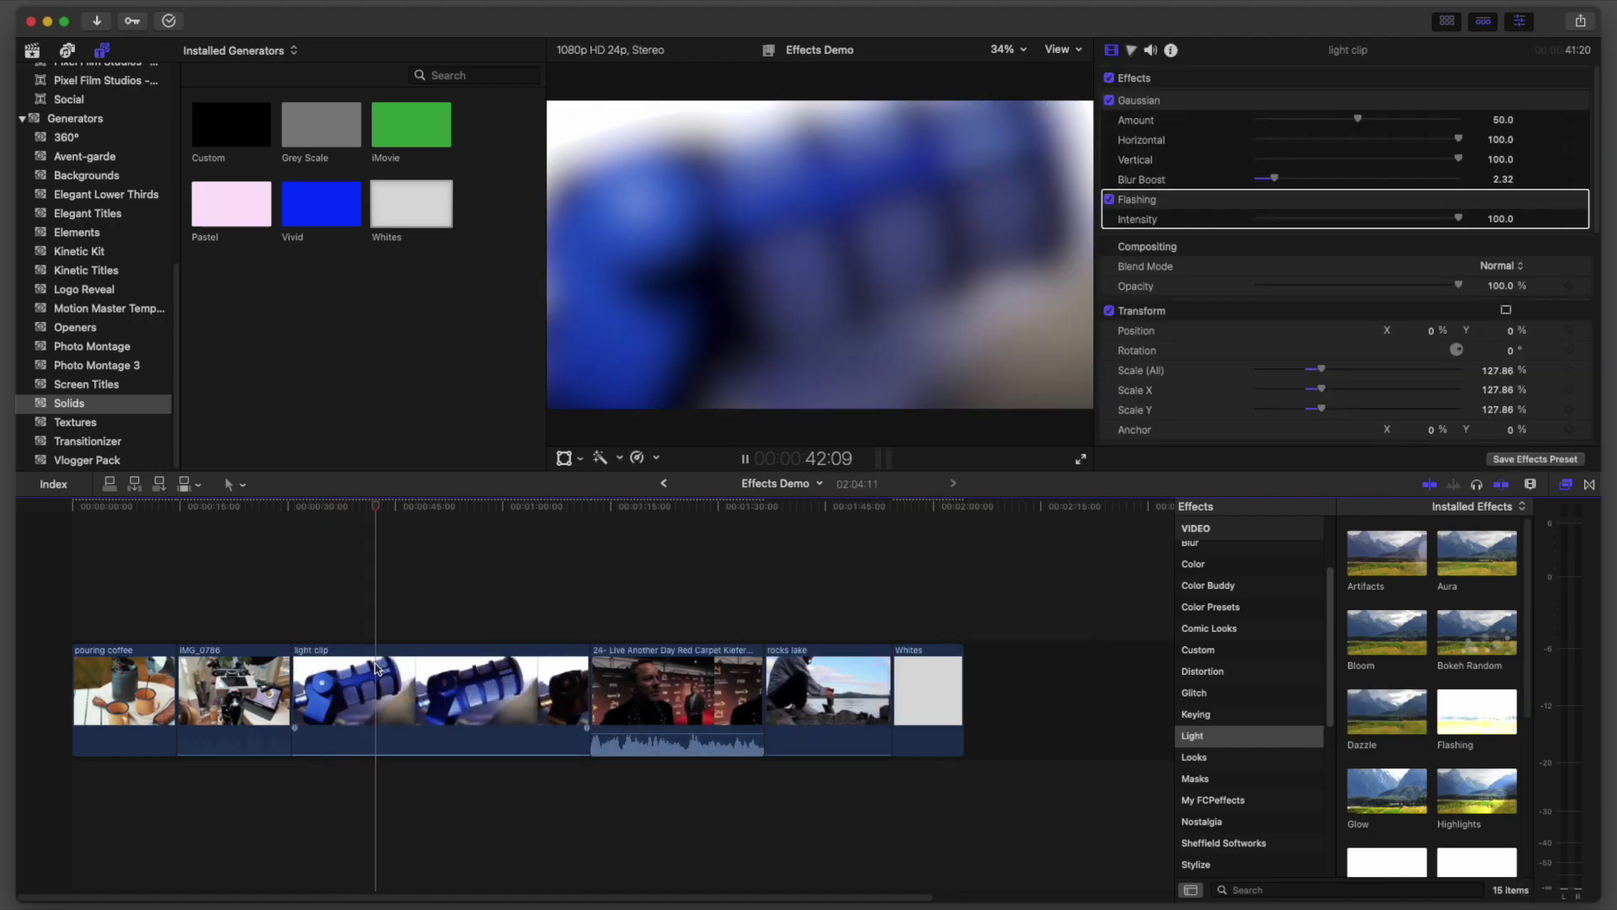
{"action": "key", "text": "space"}
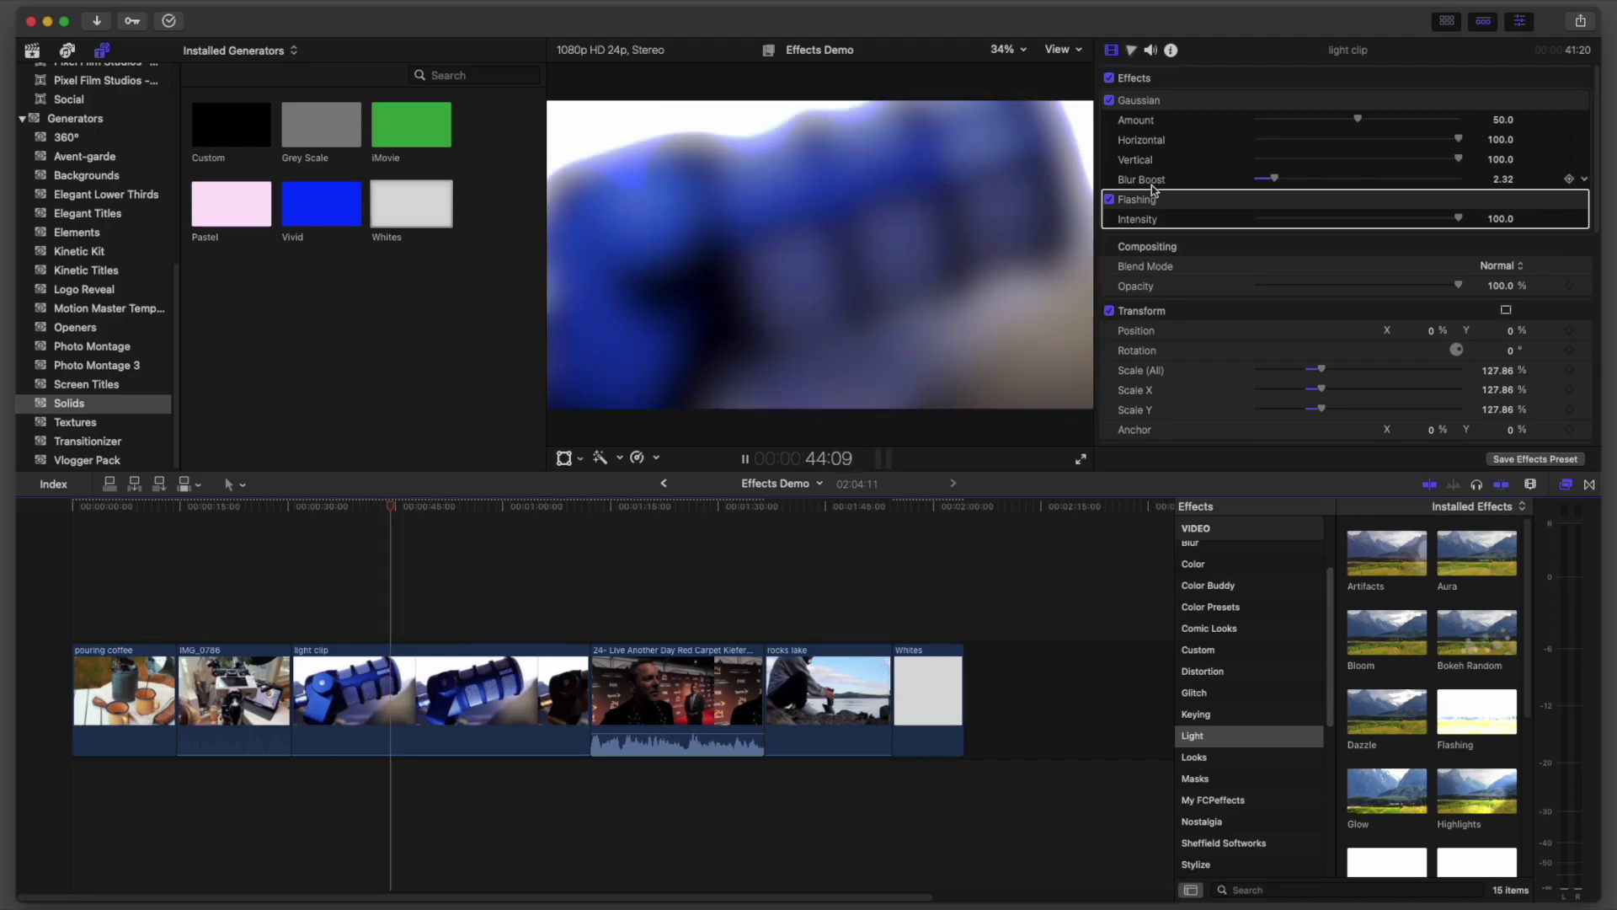
{"action": "left_click", "coordinate": [1110, 103]}
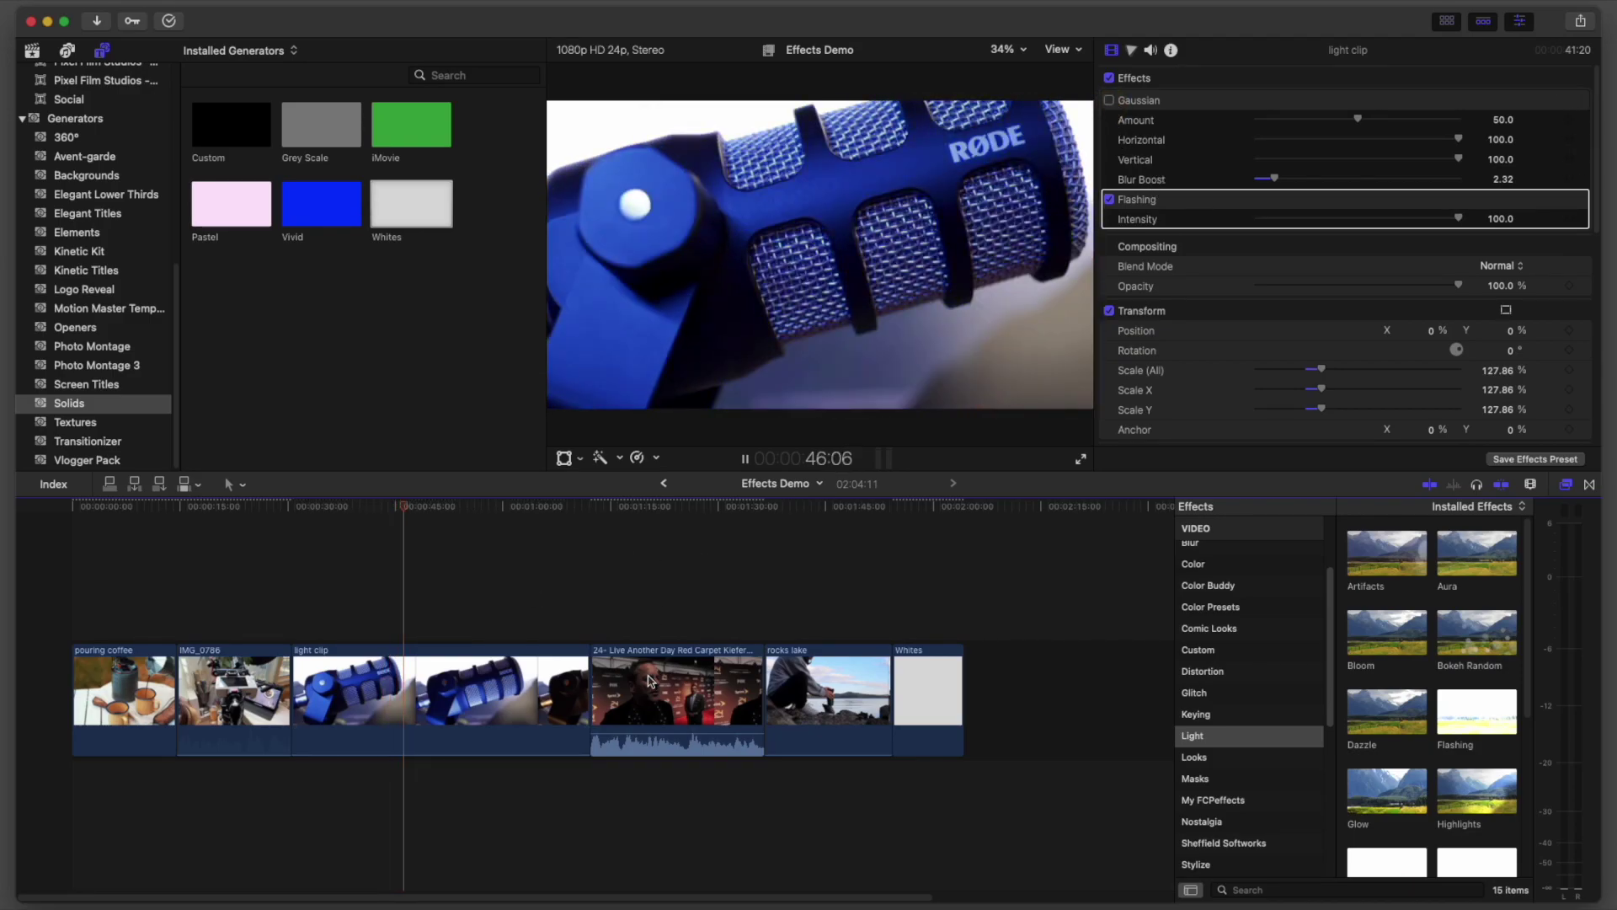
{"action": "left_click", "coordinate": [407, 756]}
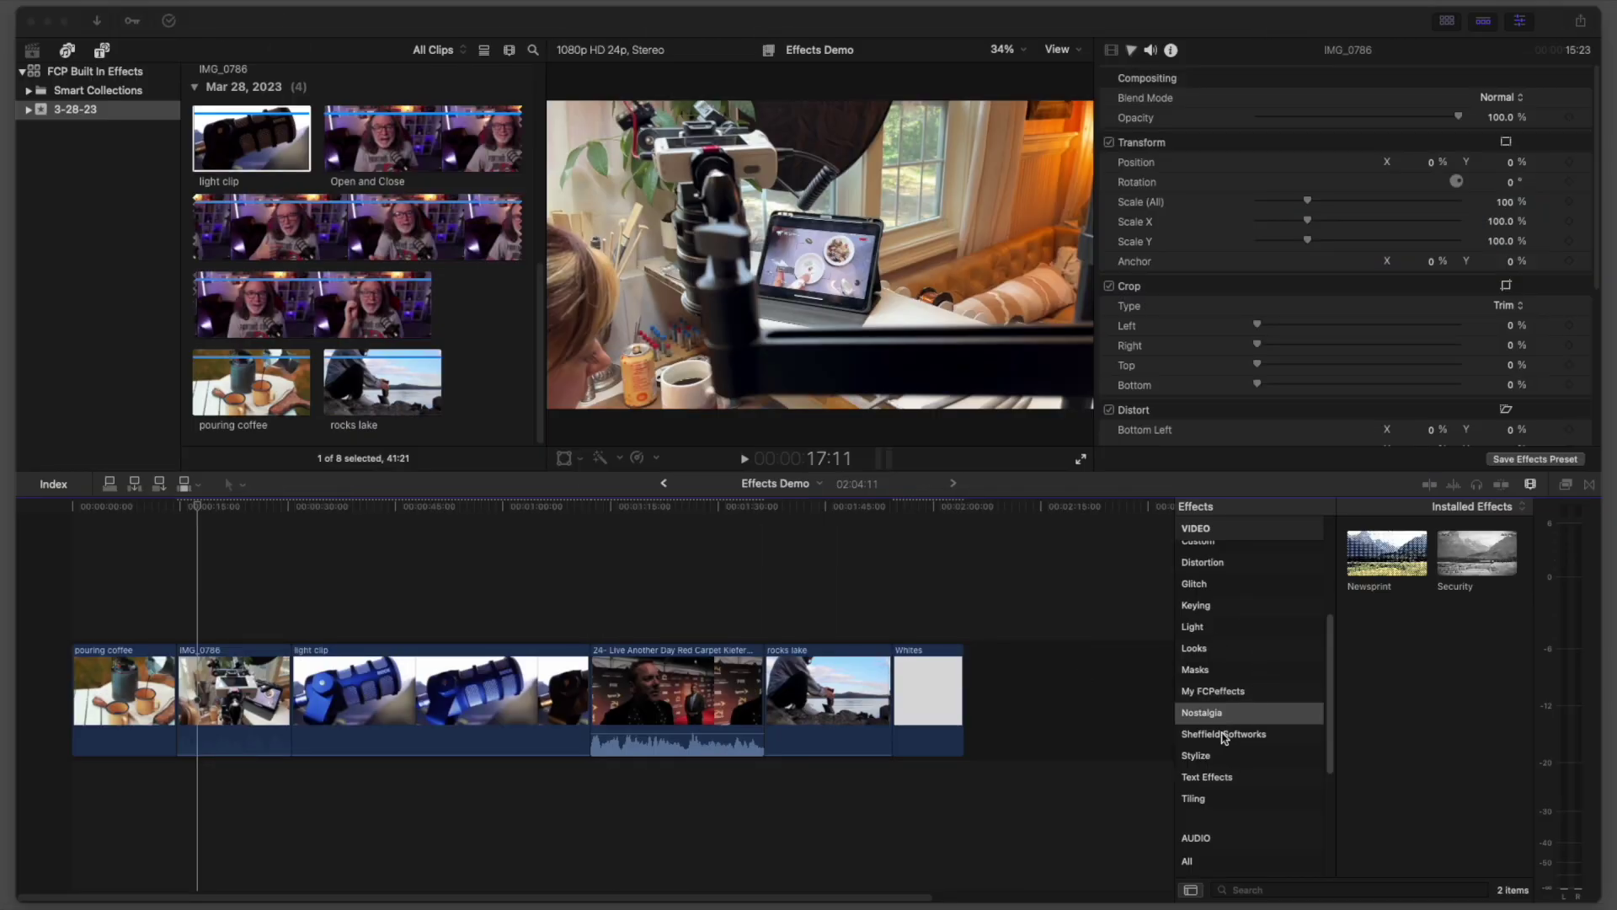
Apply the Security effect to the IMG_0786 clip and preview it.
{"action": "left_click", "coordinate": [195, 508]}
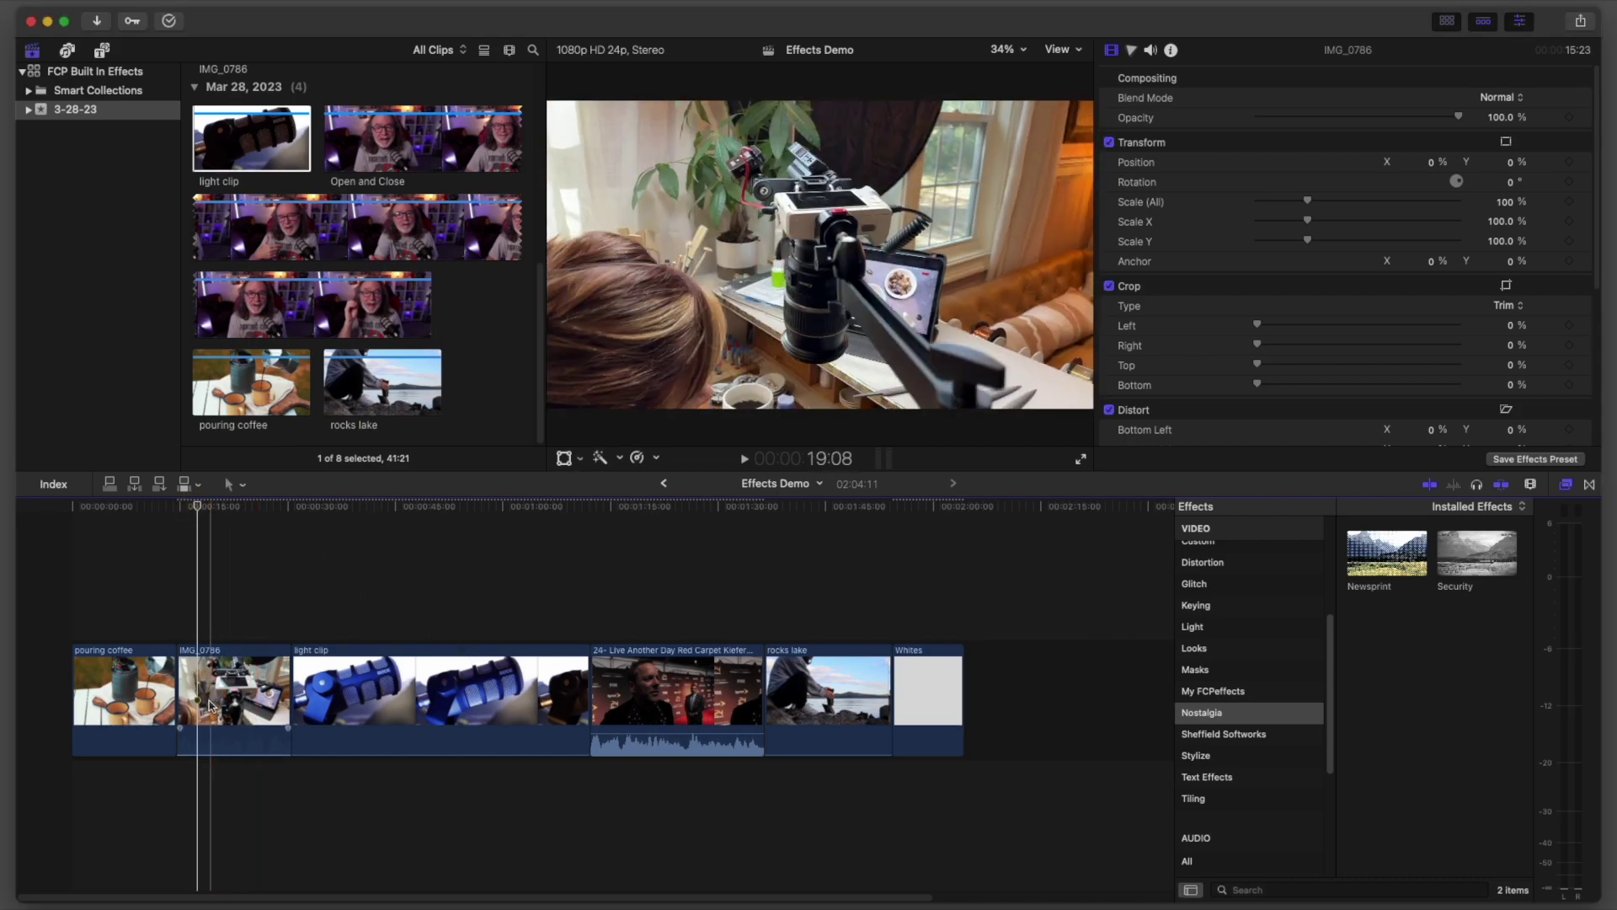
{"action": "left_click", "coordinate": [202, 706]}
{"action": "key", "text": "space"}
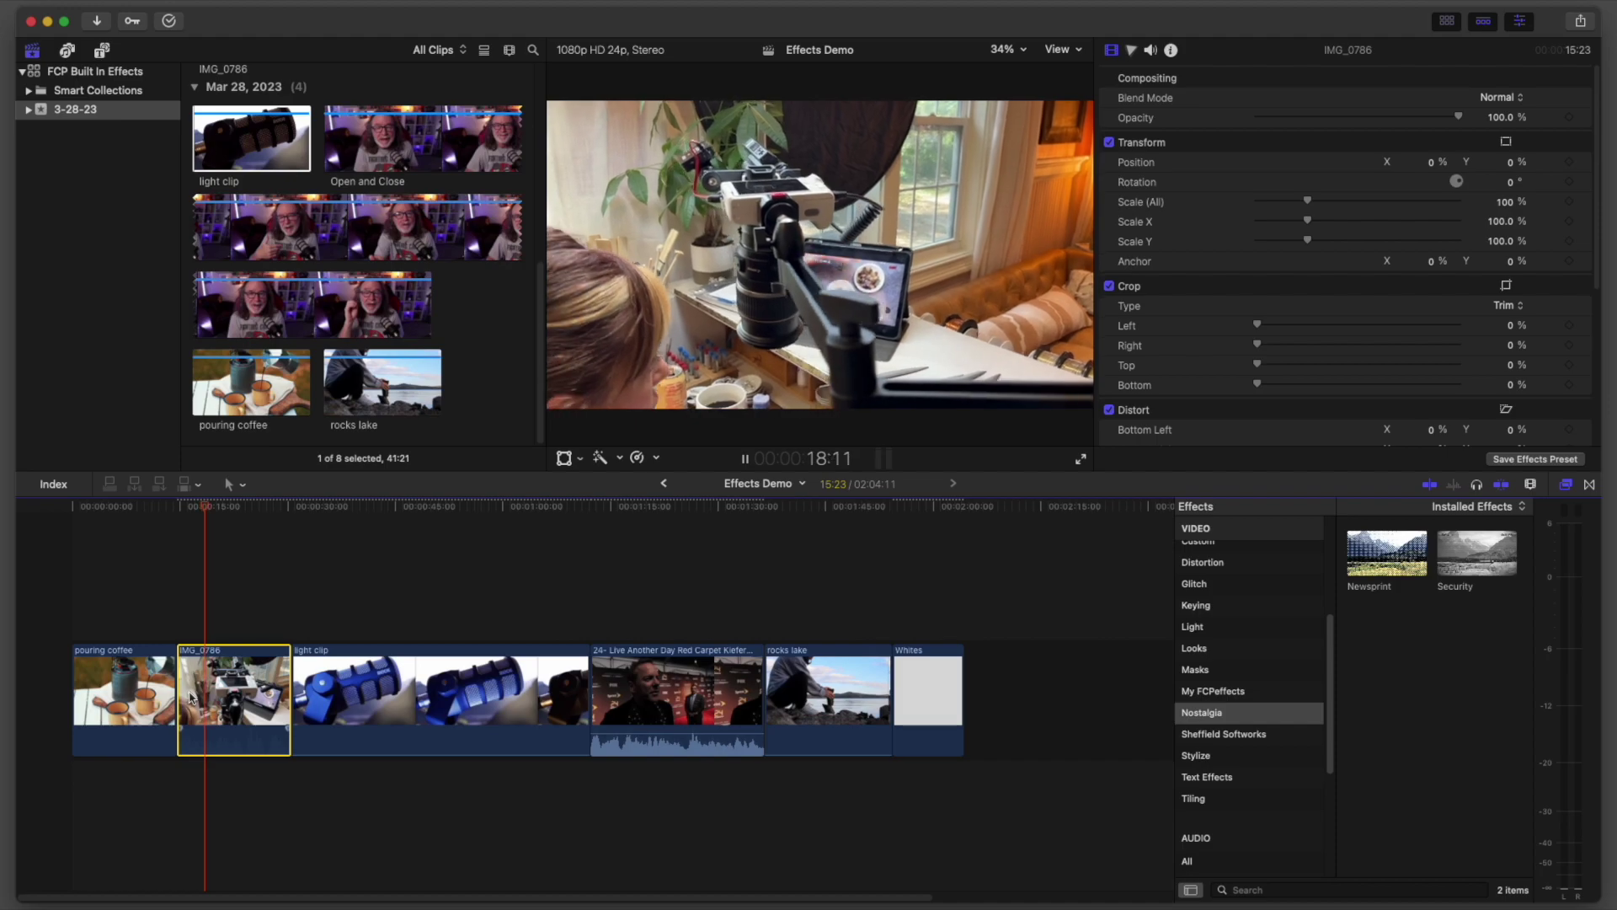
{"action": "key", "text": "space"}
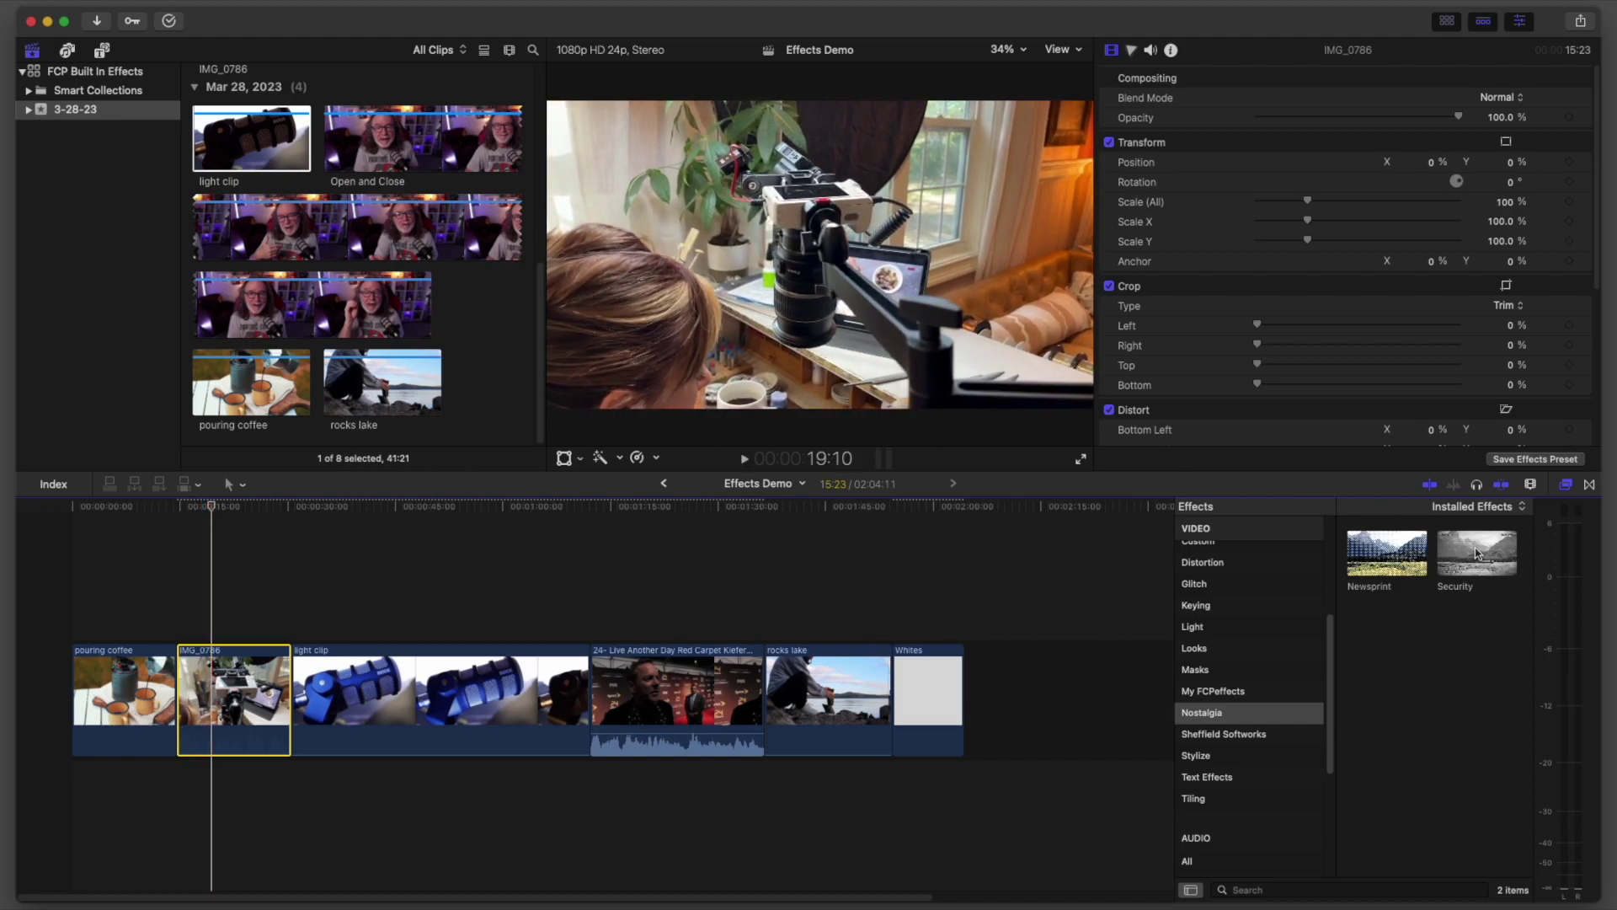
{"action": "left_click_drag", "start_coordinate": [1475, 553], "coordinate": [226, 674]}
{"action": "key", "text": "space"}
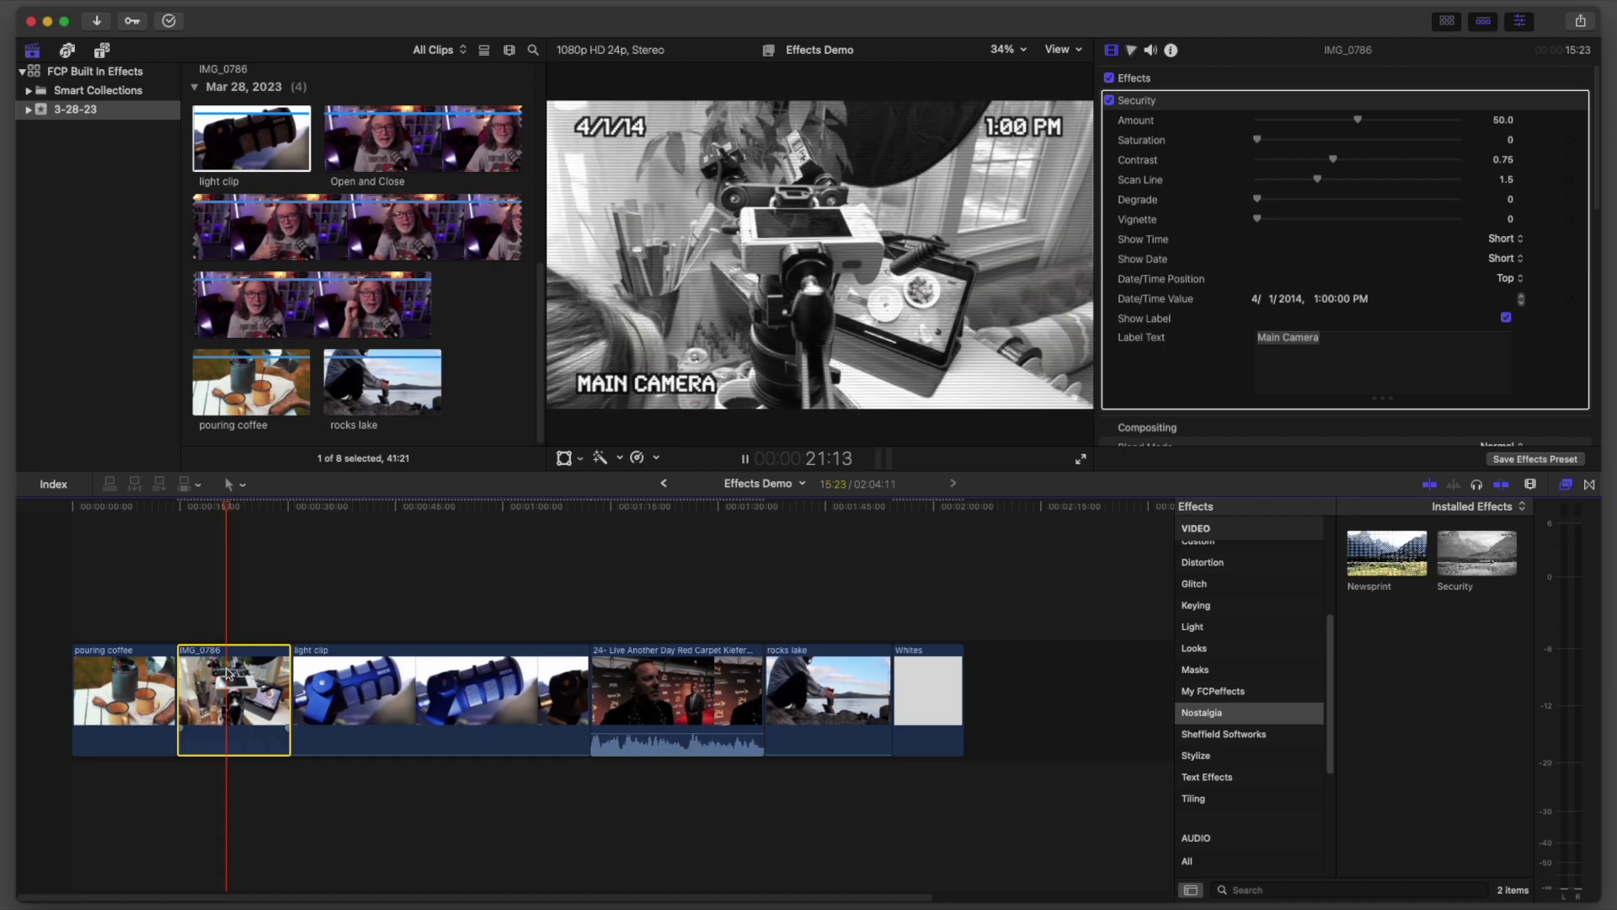
{"action": "key", "text": "space"}
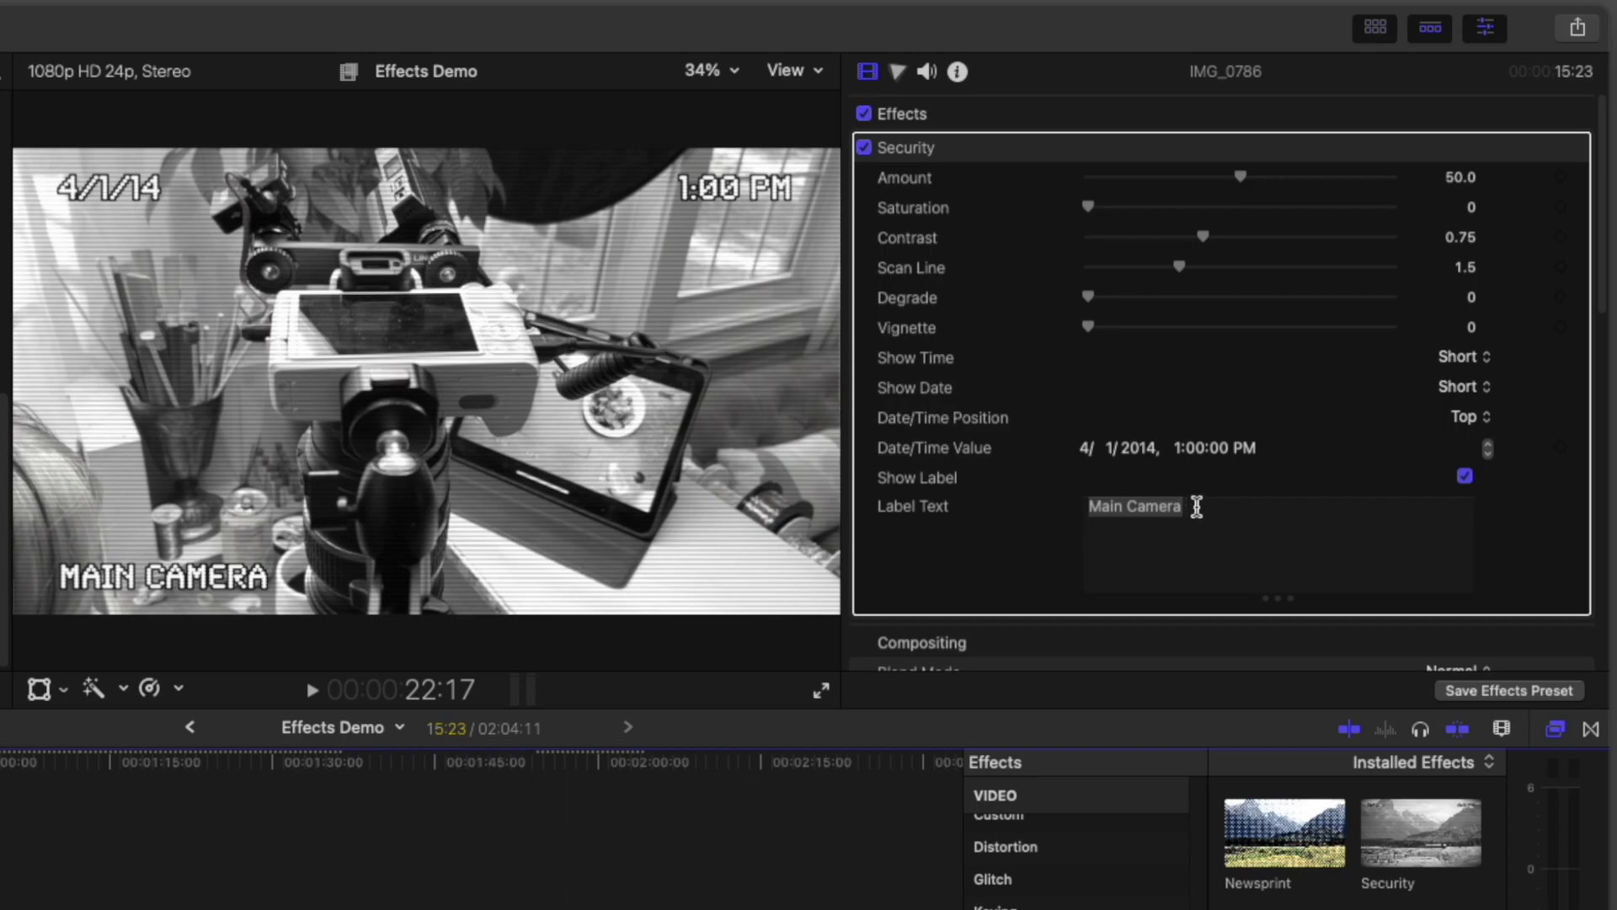
Change the Security label to CAM A and the timestamp hour to 2, then review.
{"action": "left_click", "coordinate": [1196, 506]}
{"action": "type", "text": "CAM A"}
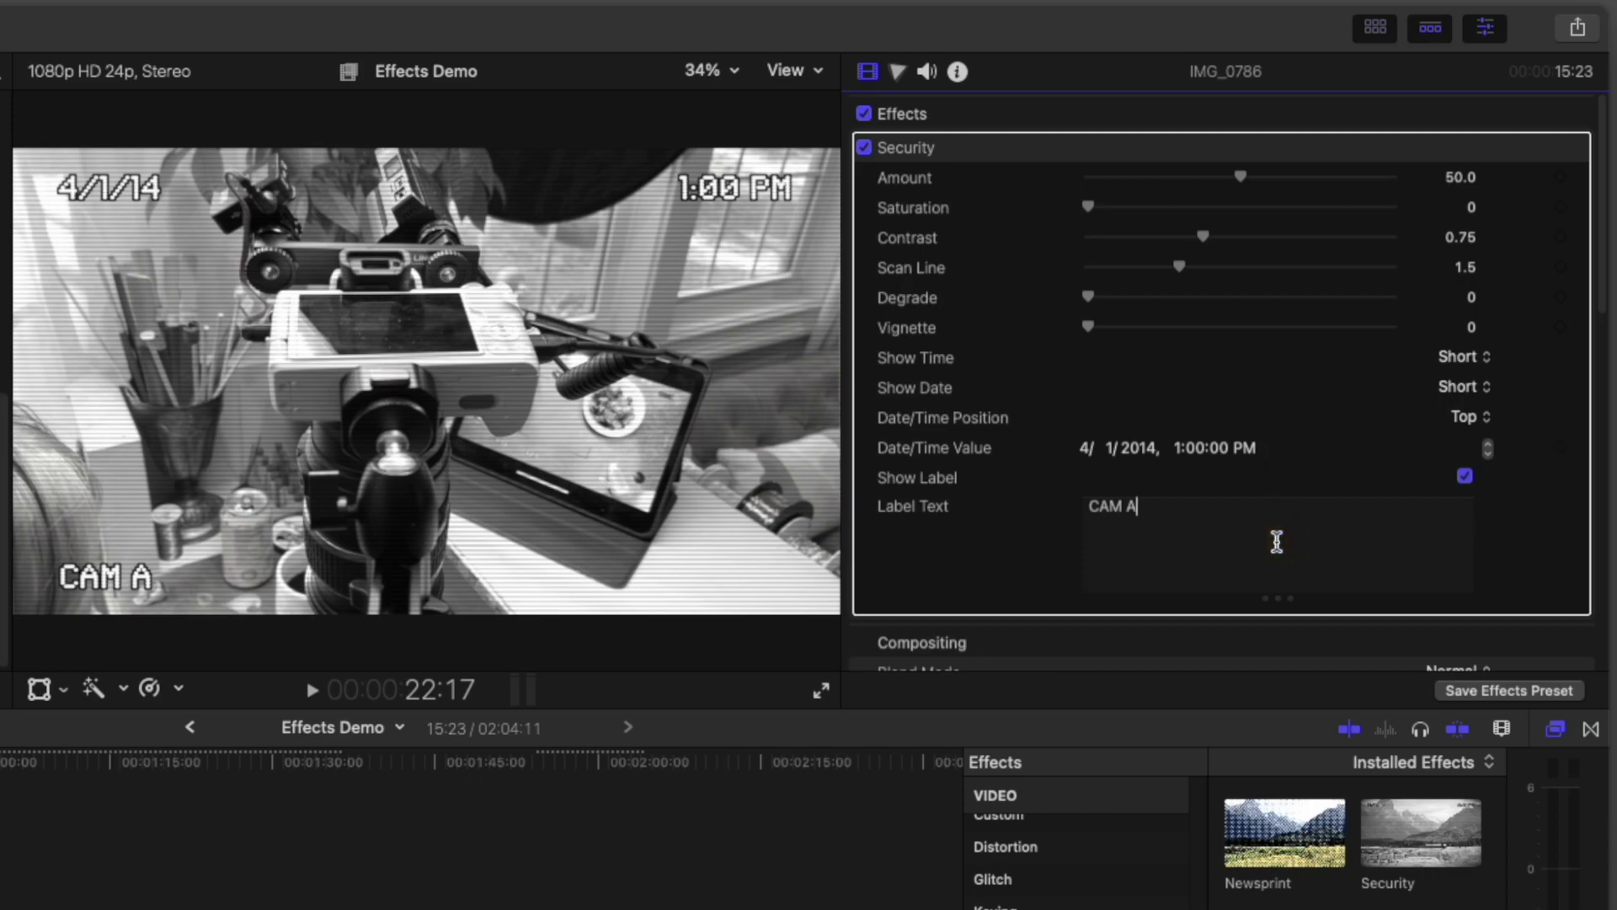
{"action": "left_click", "coordinate": [1190, 447]}
{"action": "type", "text": "2"}
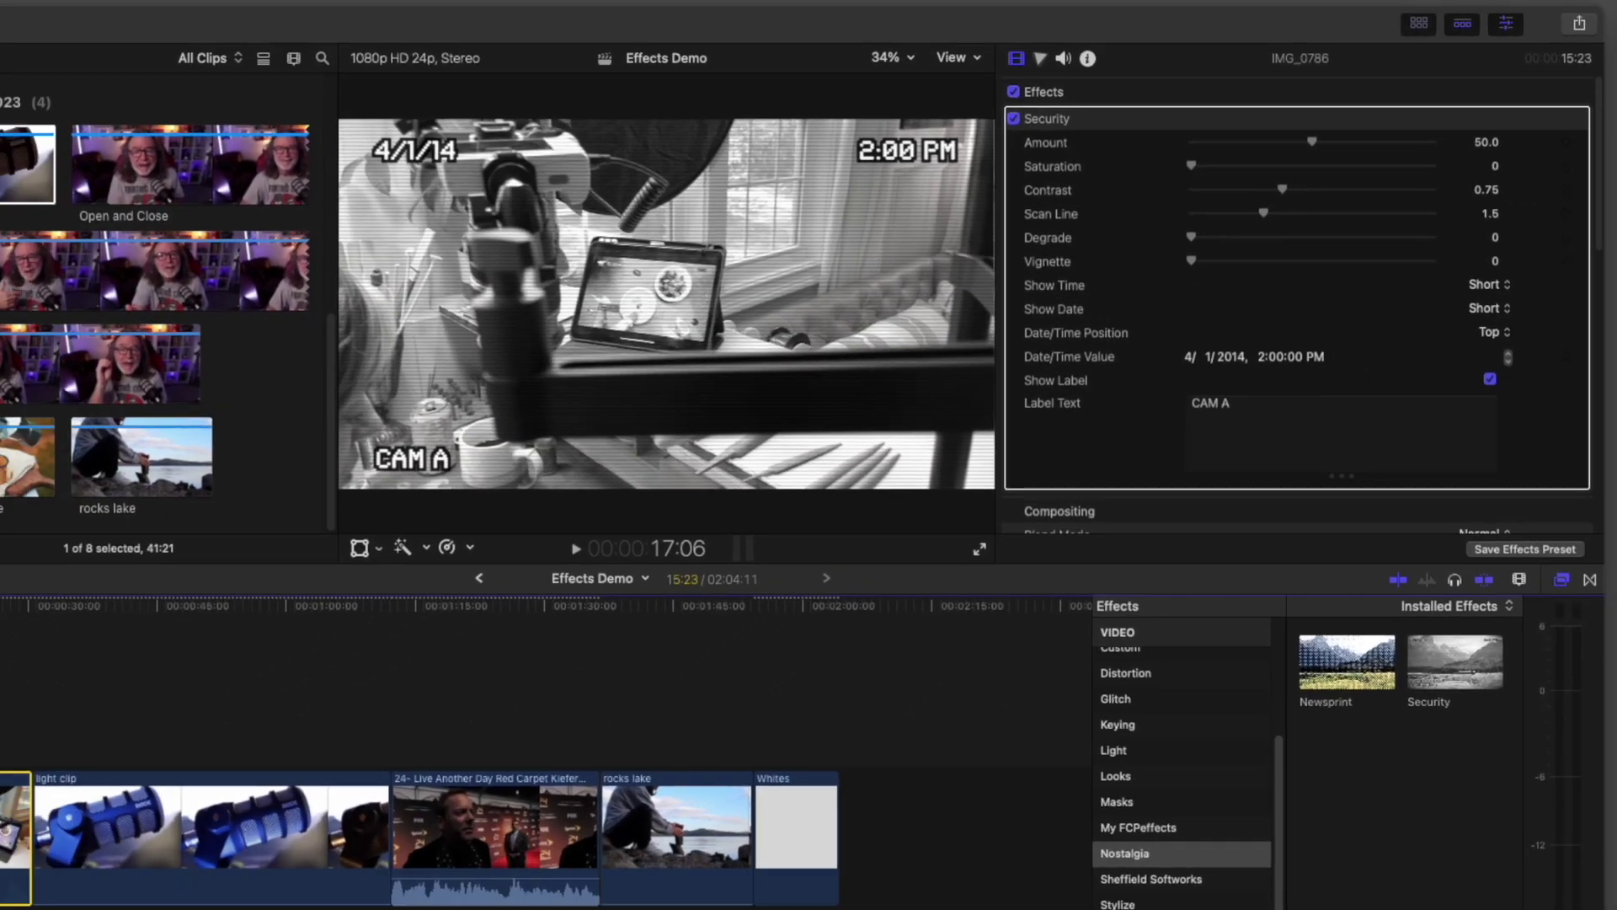
{"action": "left_click_drag", "start_coordinate": [0, 620], "coordinate": [0, 620]}
{"action": "key", "text": "space"}
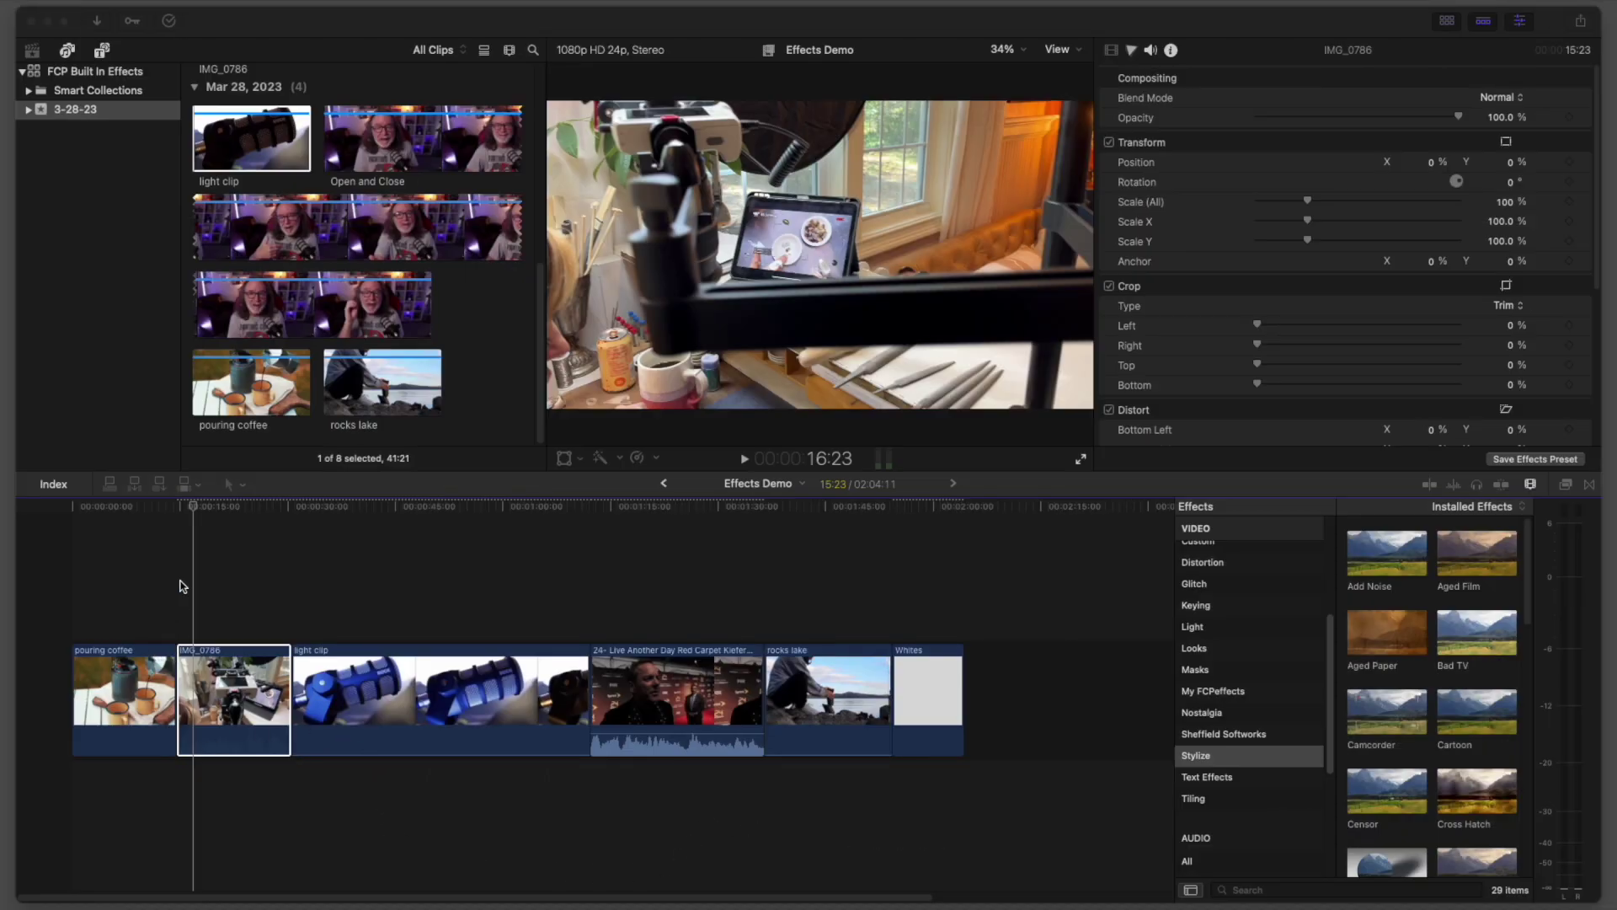
Select the IMG_0786 clip and play it to preview the Aged Film look.
{"action": "left_click", "coordinate": [188, 660]}
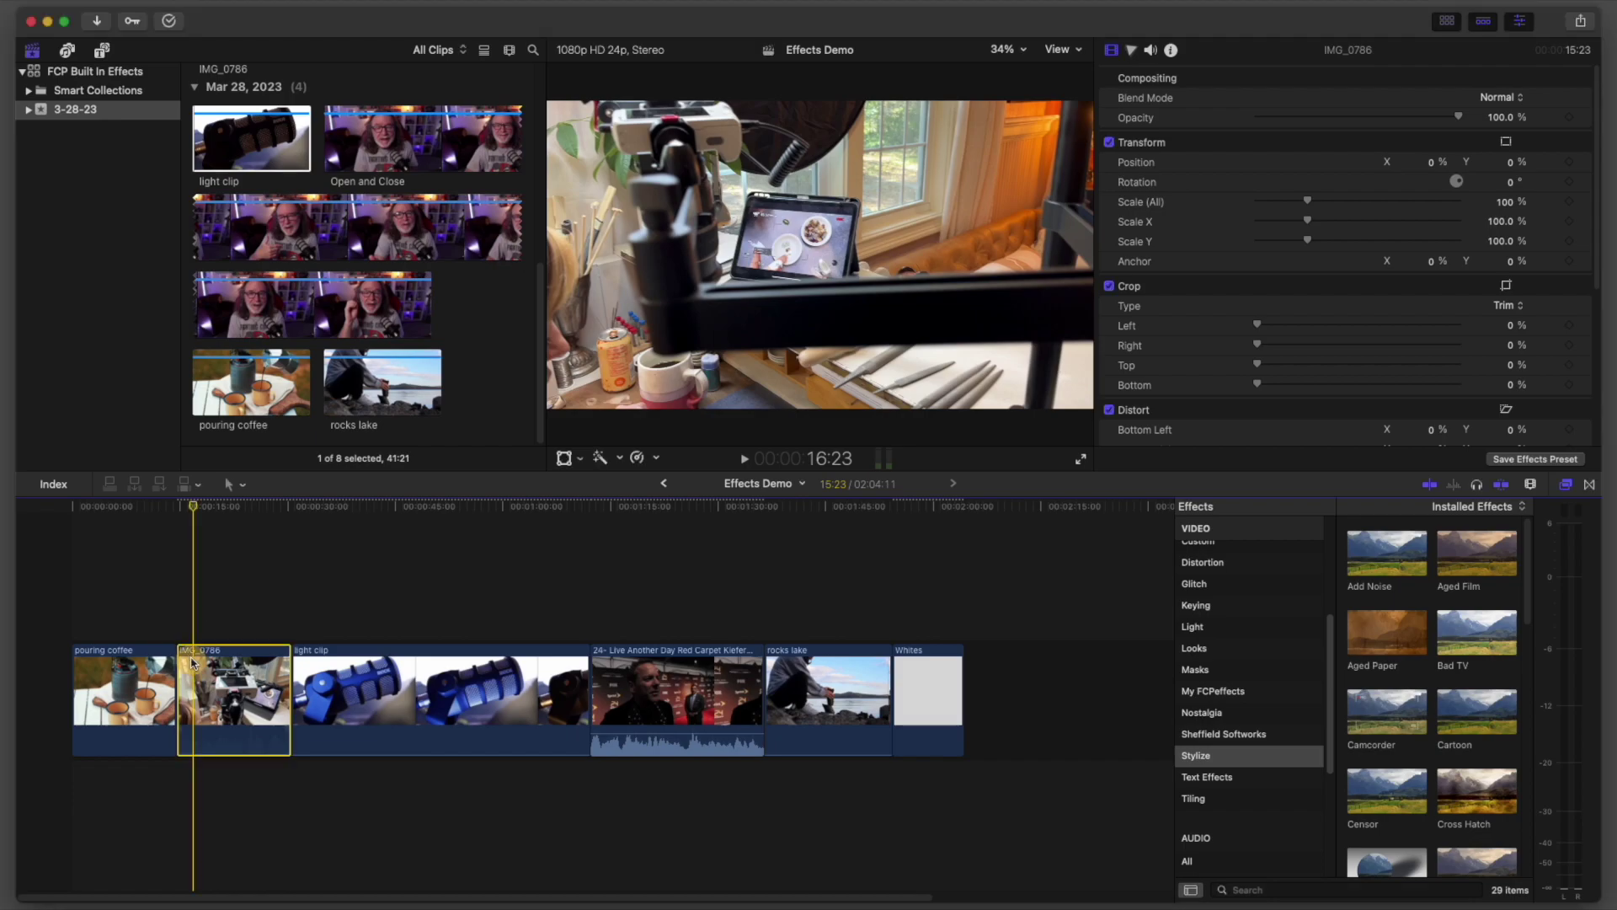
{"action": "key", "text": "space"}
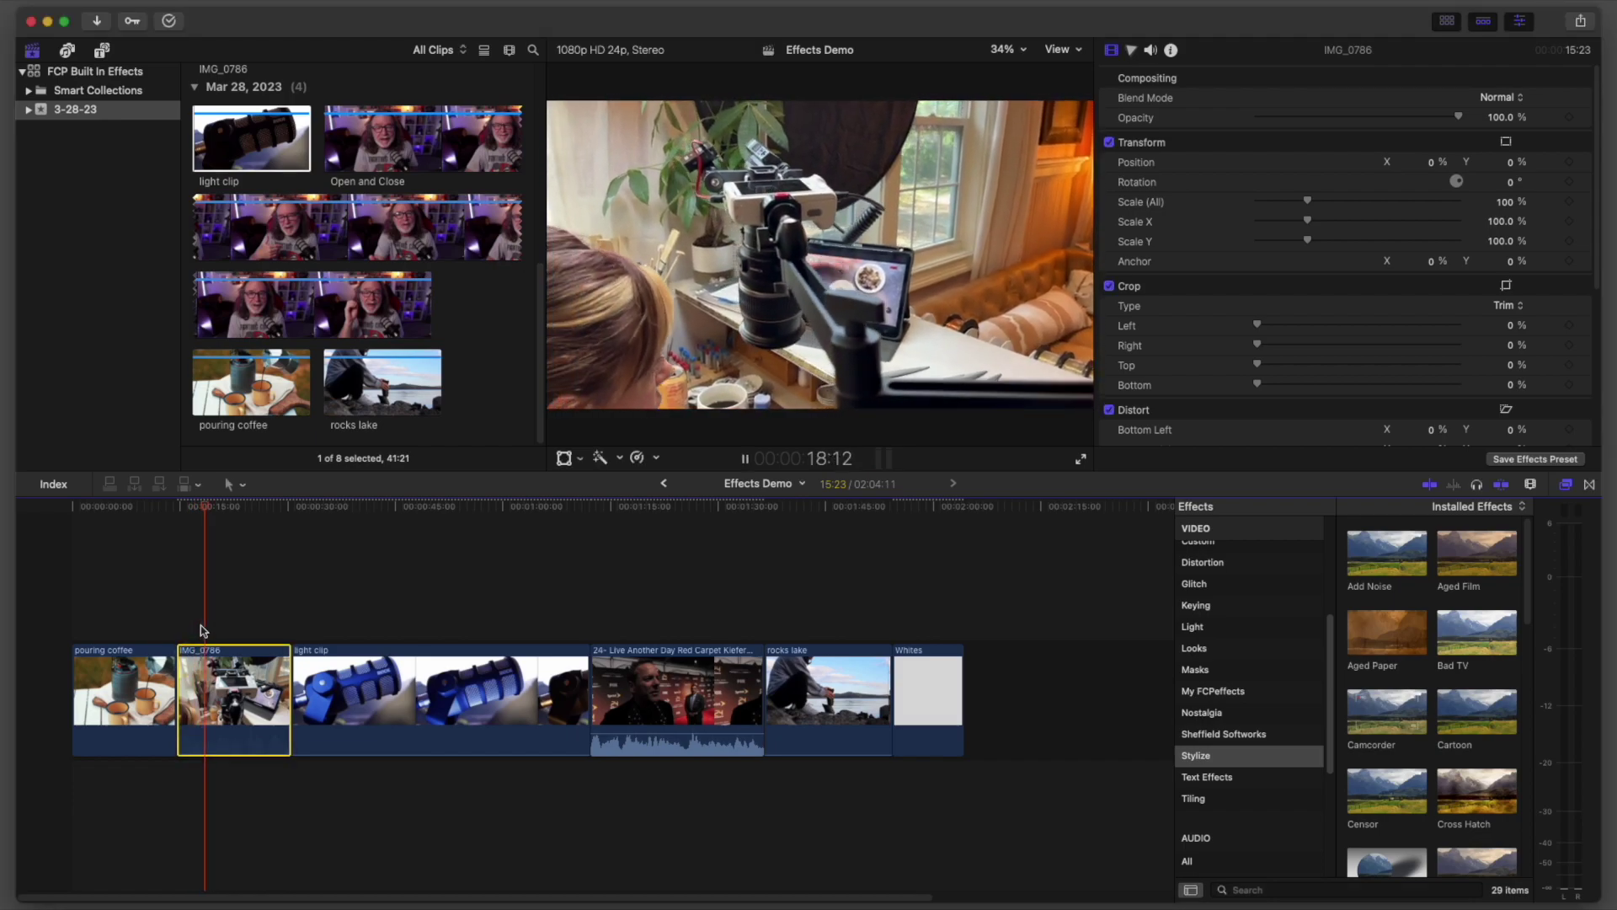
{"action": "key", "text": "space"}
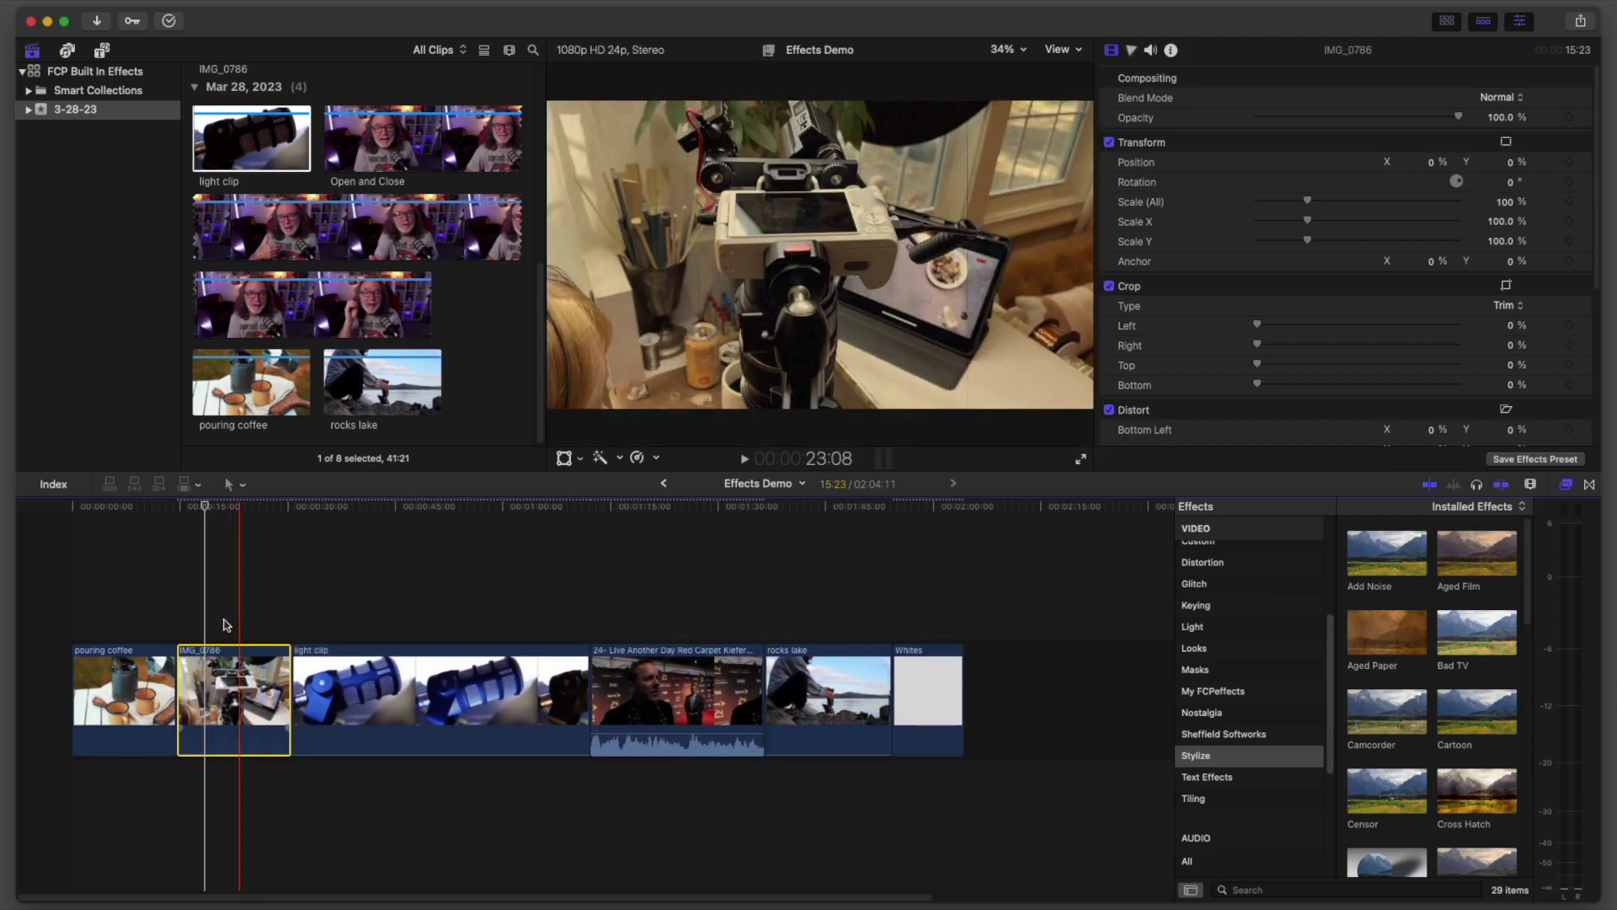
{"action": "key", "text": "space"}
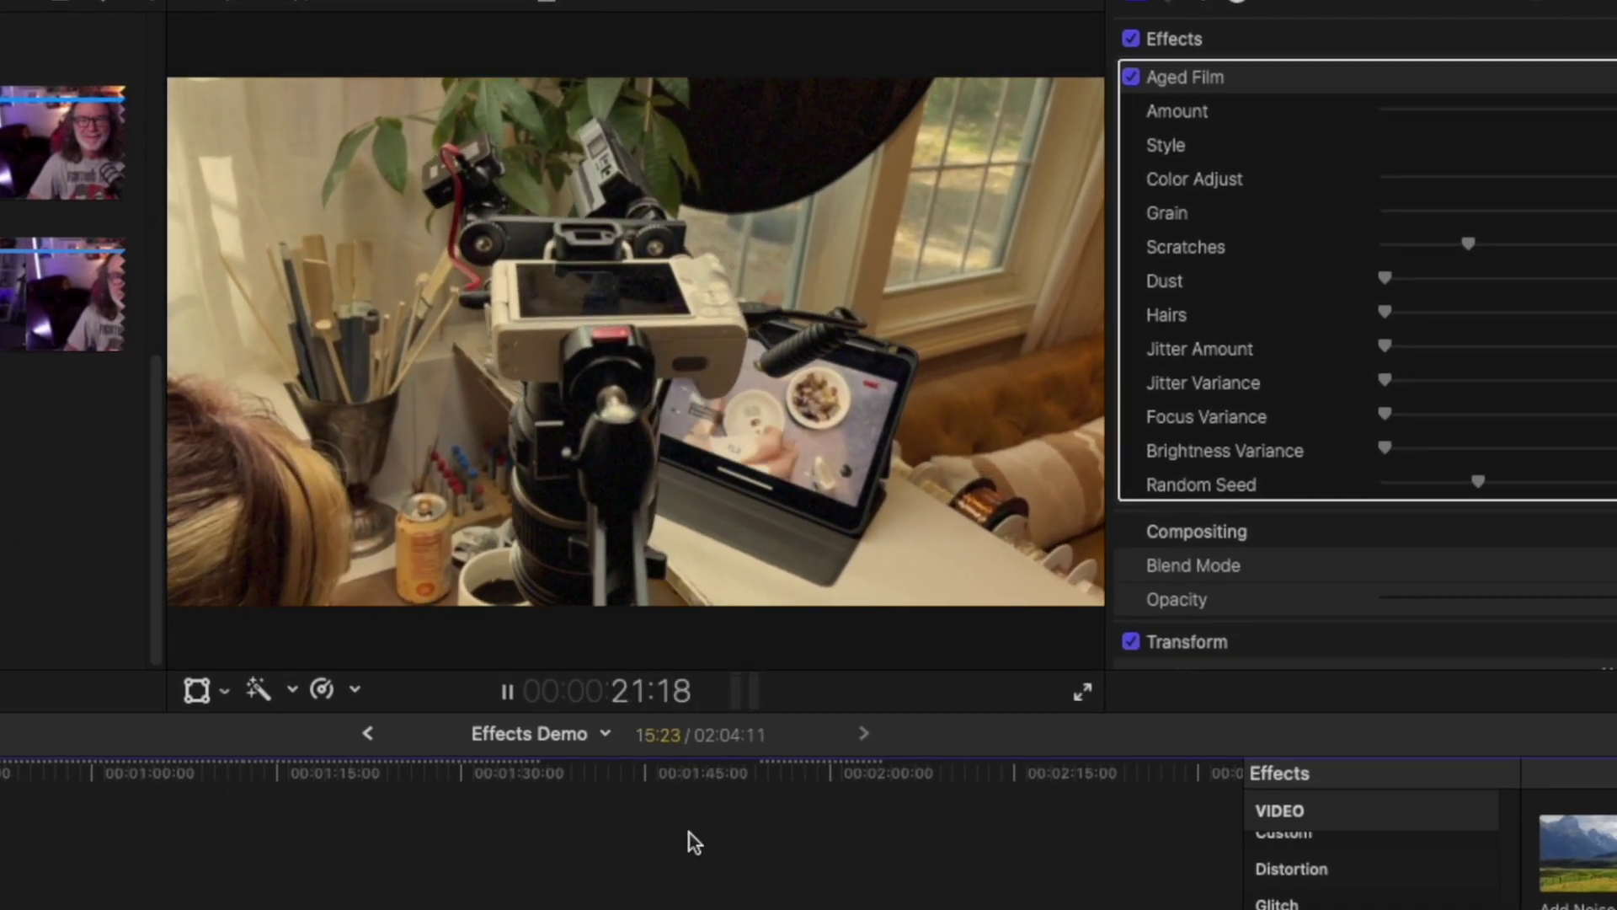
{"action": "key", "text": "space"}
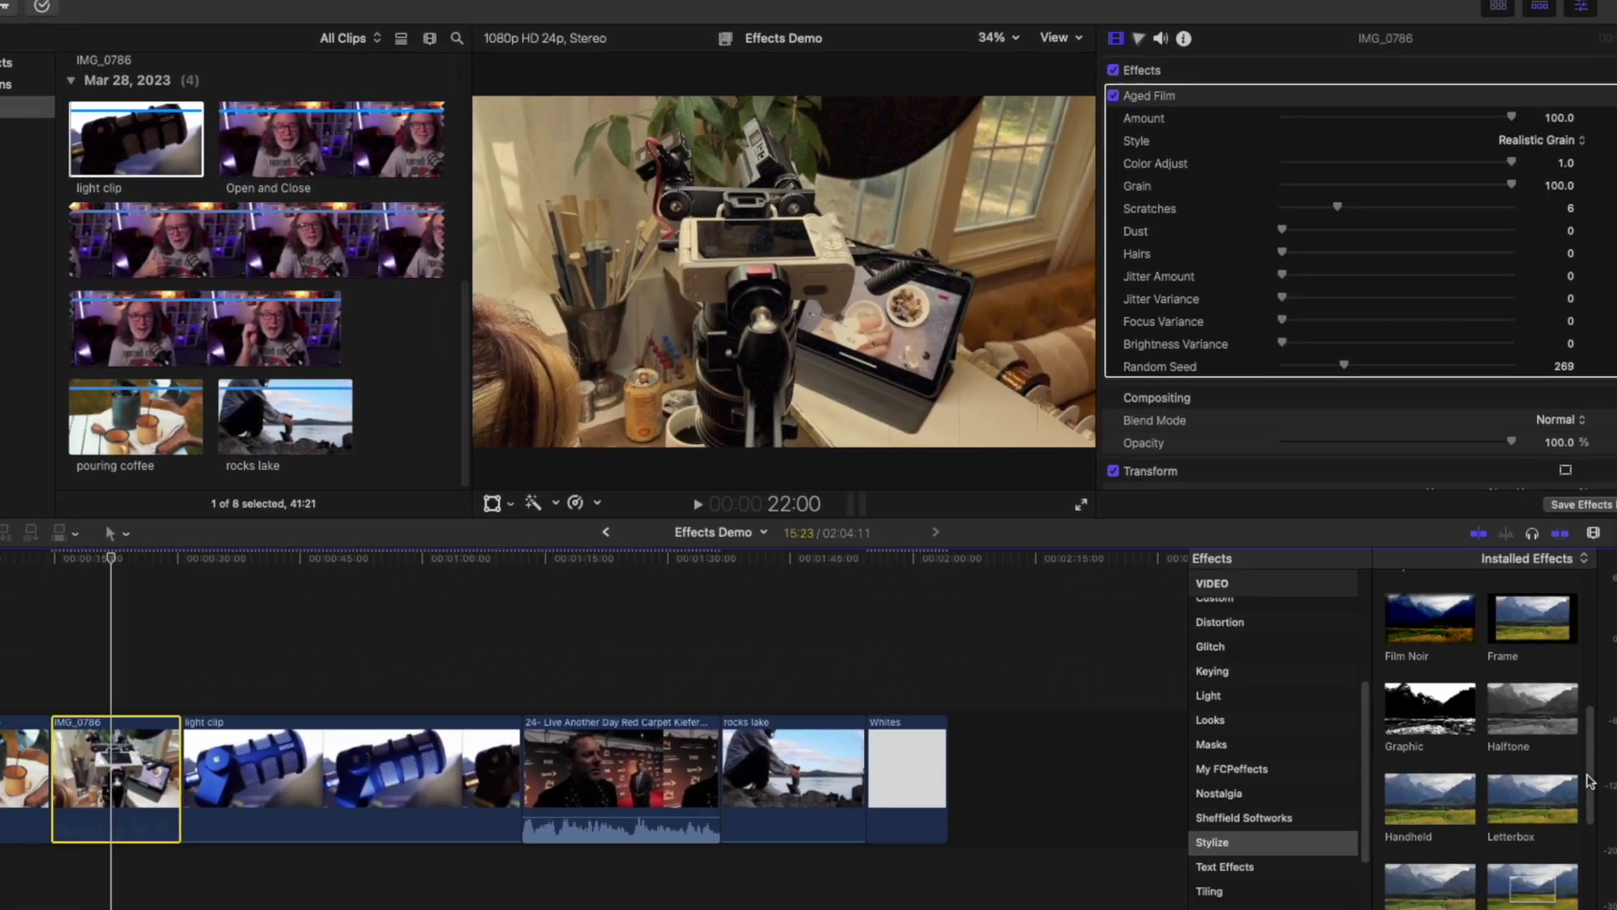
Add the Super 8mm effect to IMG_0786 and play it back to preview.
{"action": "scroll", "coordinate": [1525, 695], "scroll_direction": "down", "scroll_amount": 4}
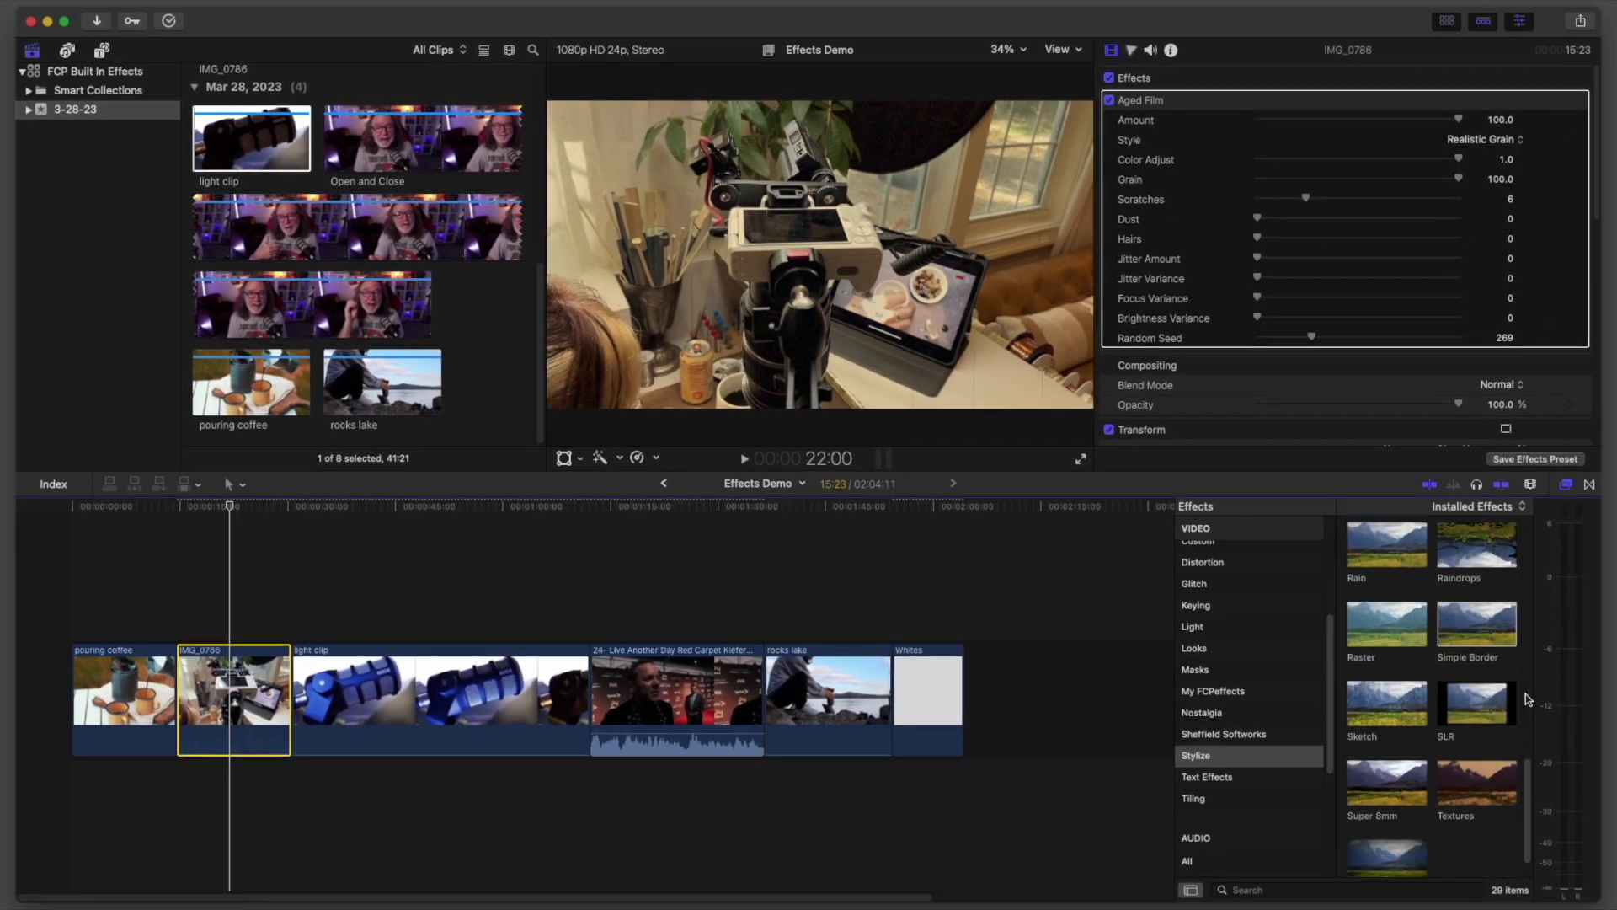
{"action": "left_click_drag", "start_coordinate": [1388, 747], "coordinate": [234, 689]}
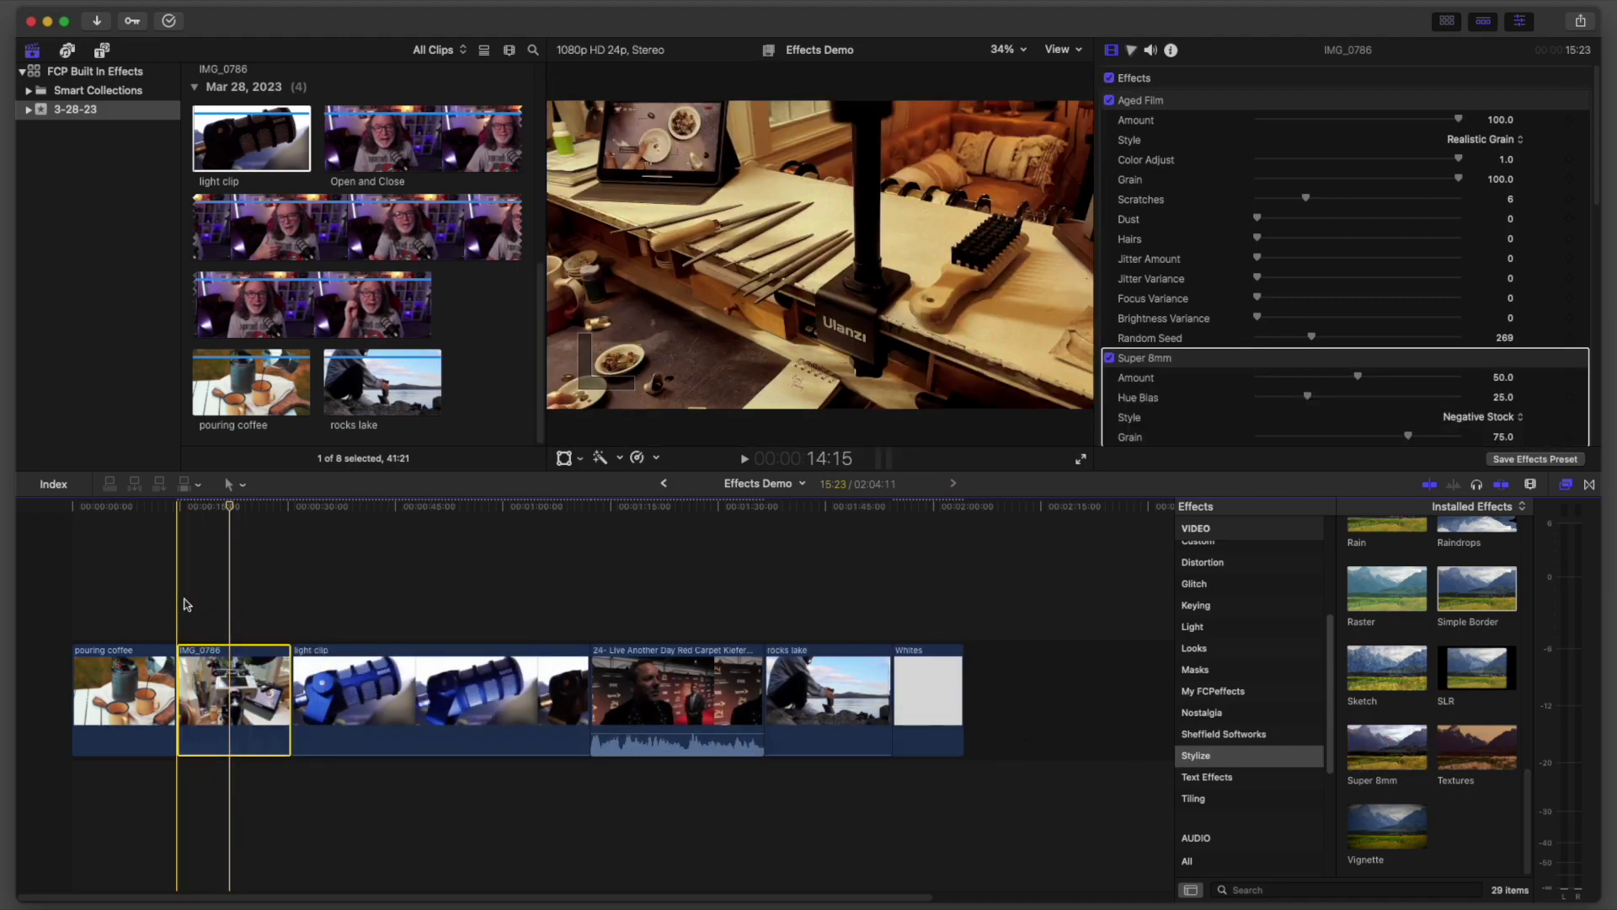
{"action": "key", "text": "space"}
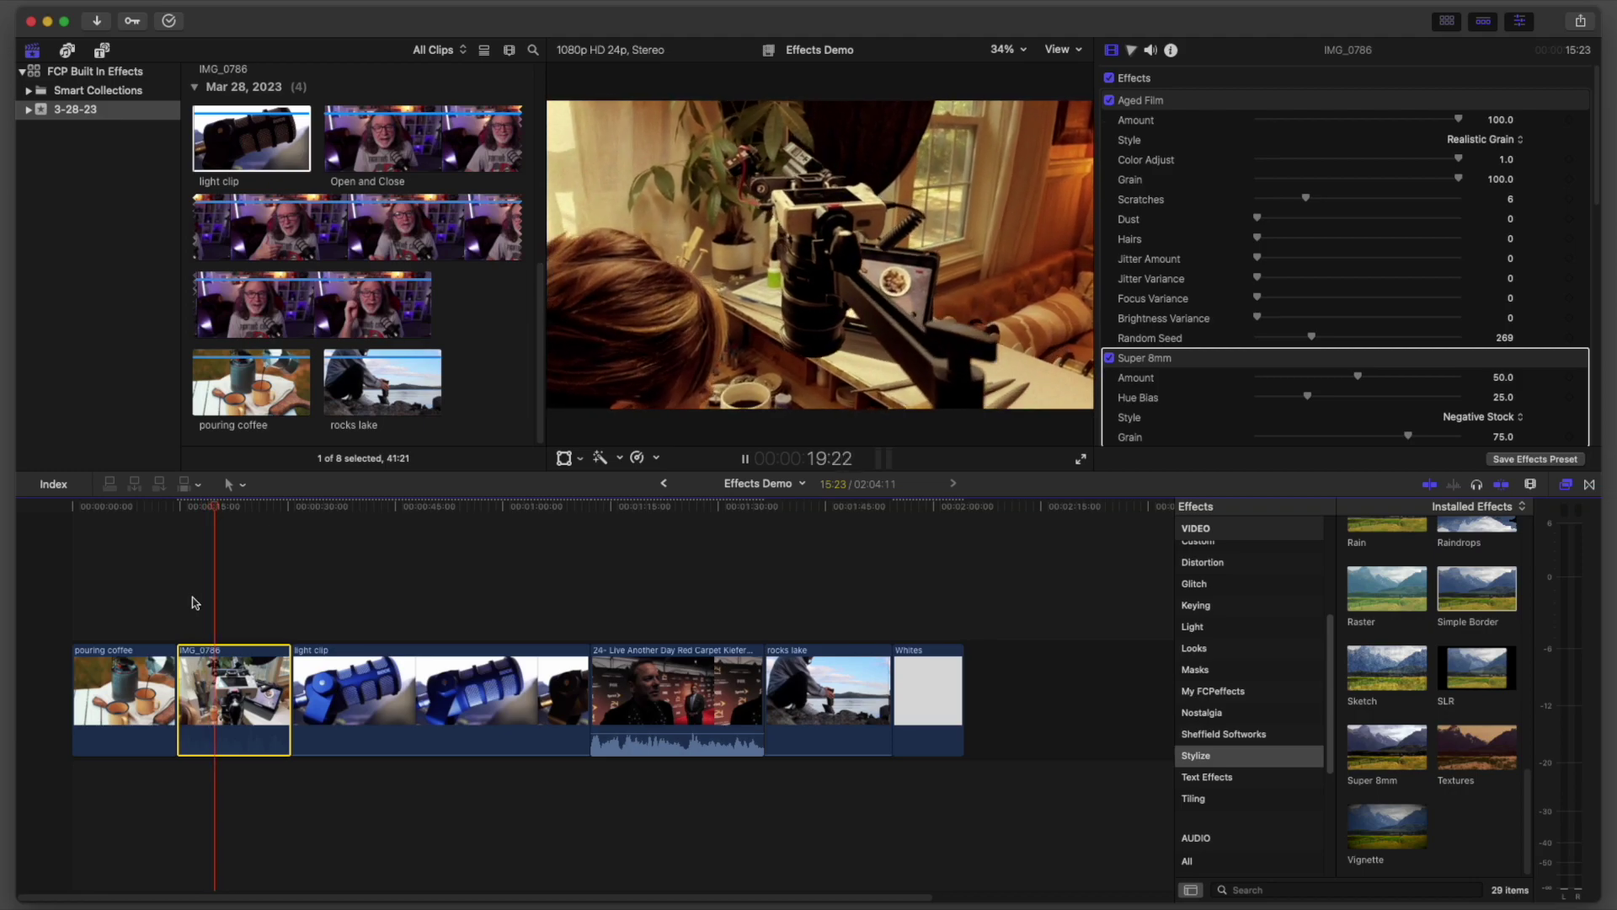
{"action": "key", "text": "space"}
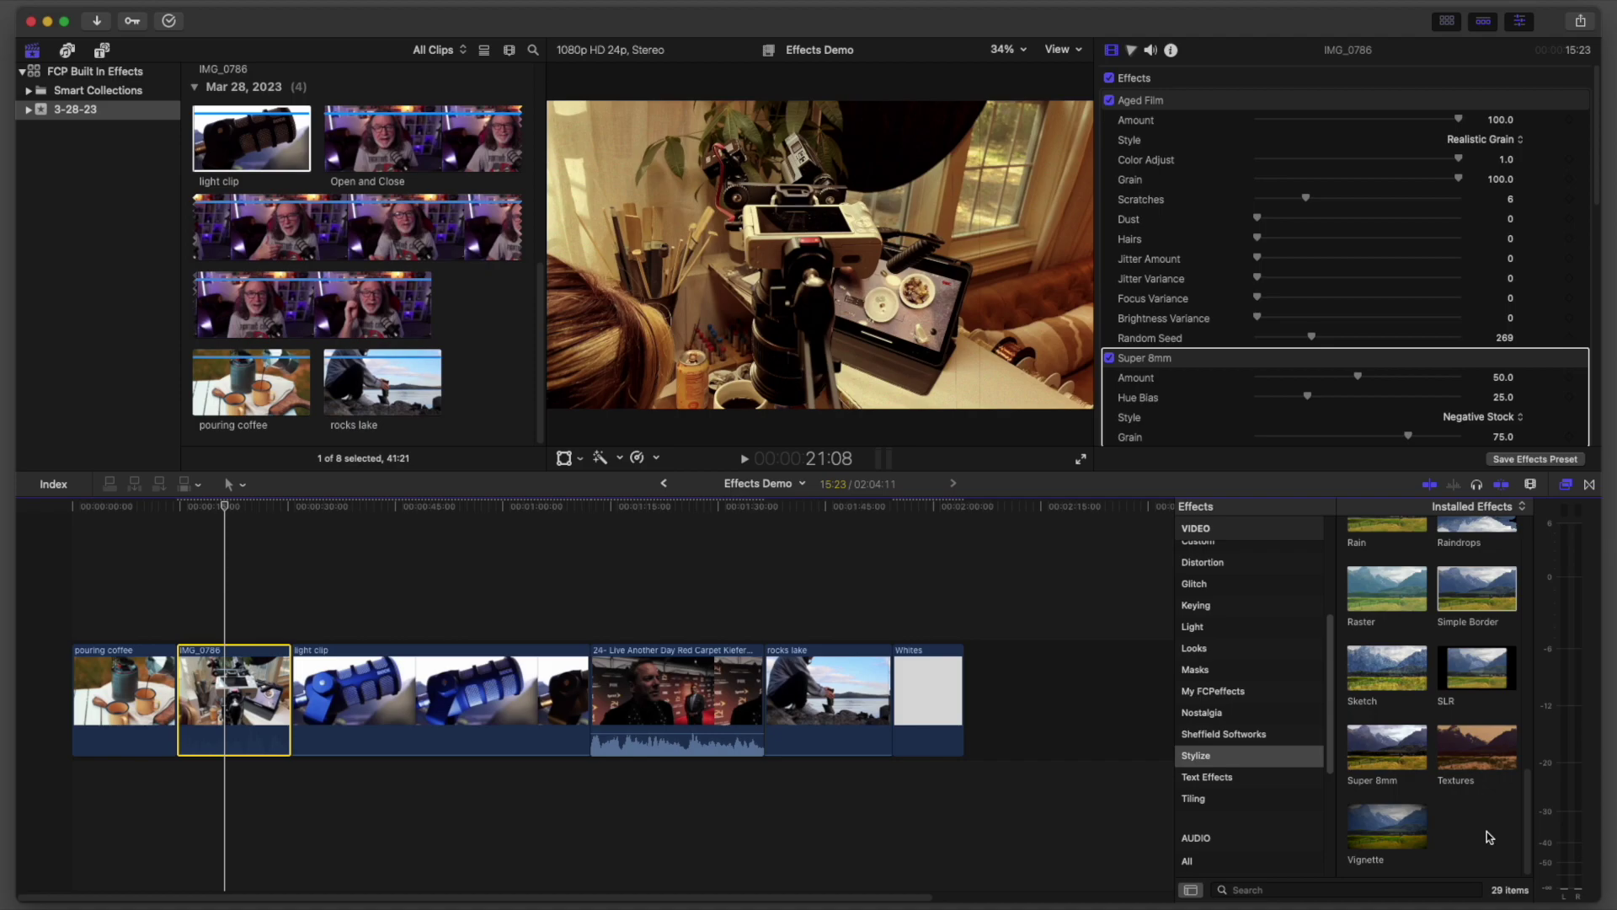
Apply the Frame effect from the Stylize effects to the IMG_0786 clip.
{"action": "scroll", "coordinate": [1489, 836], "scroll_direction": "up", "scroll_amount": 5}
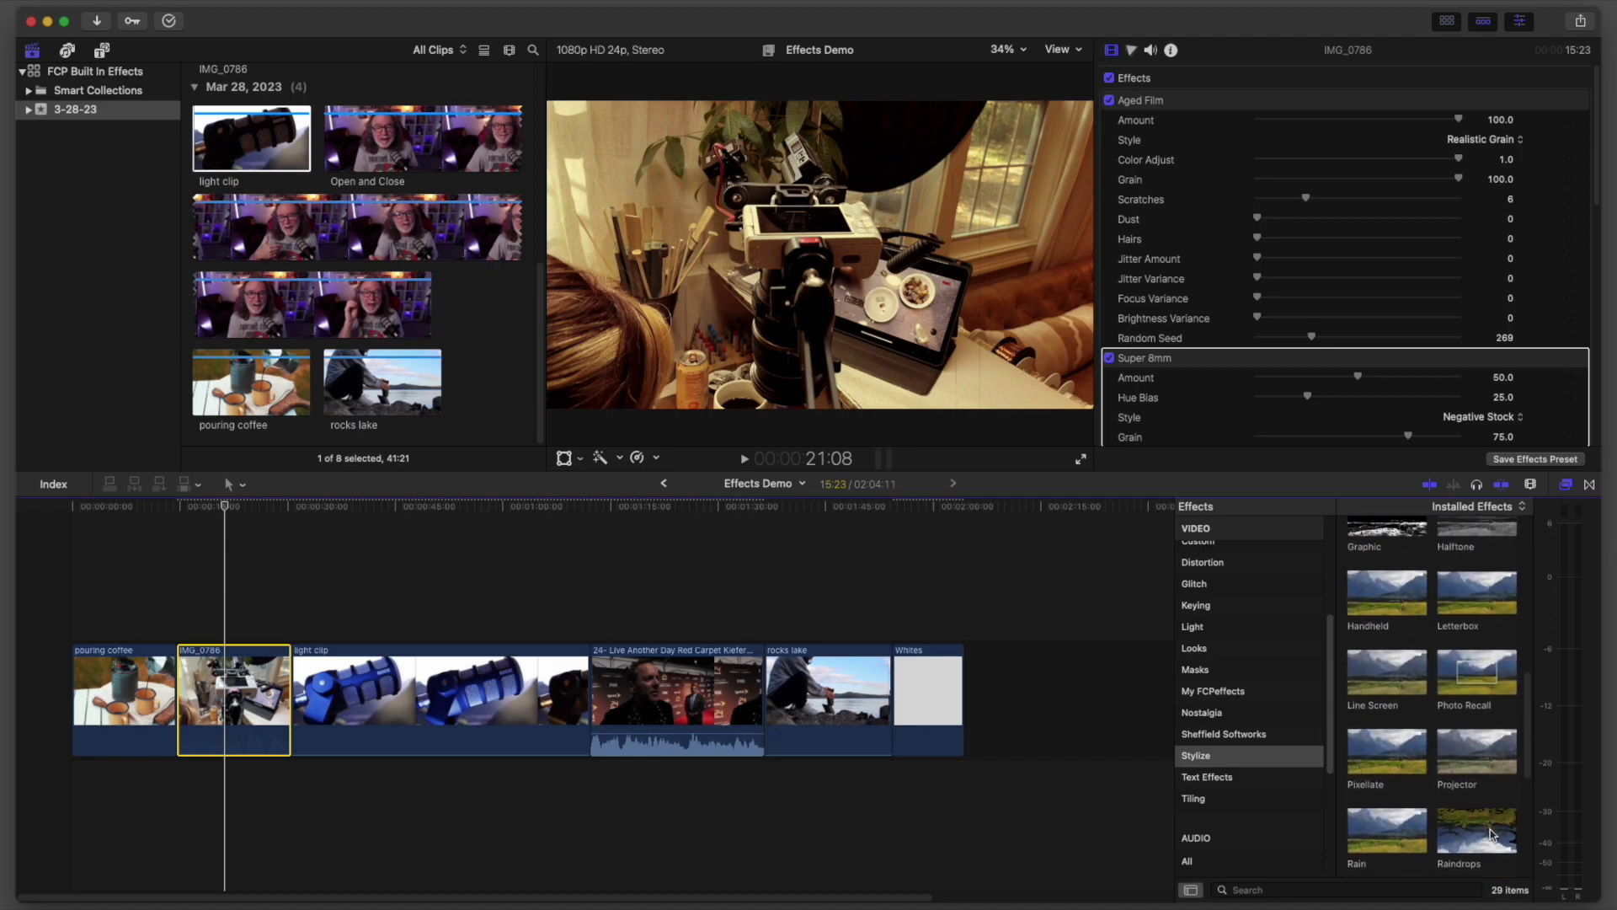
{"action": "scroll", "coordinate": [1493, 835], "scroll_direction": "up", "scroll_amount": 4}
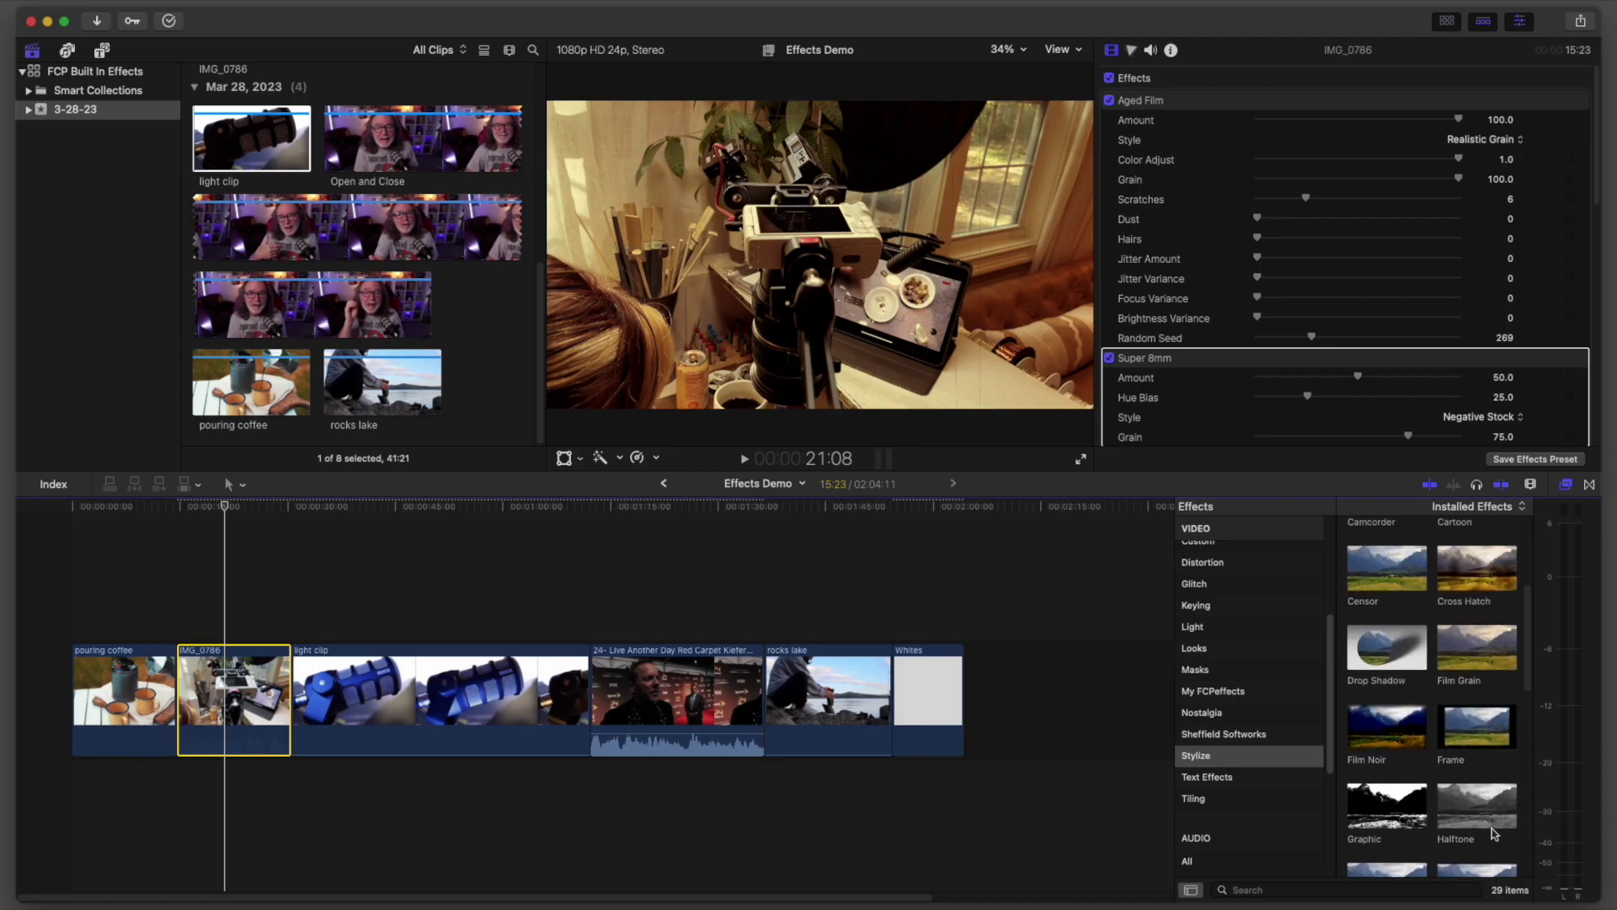
{"action": "scroll", "coordinate": [1496, 834], "scroll_direction": "up", "scroll_amount": 1}
{"action": "left_click_drag", "start_coordinate": [1500, 764], "coordinate": [249, 691]}
{"action": "key", "text": "space"}
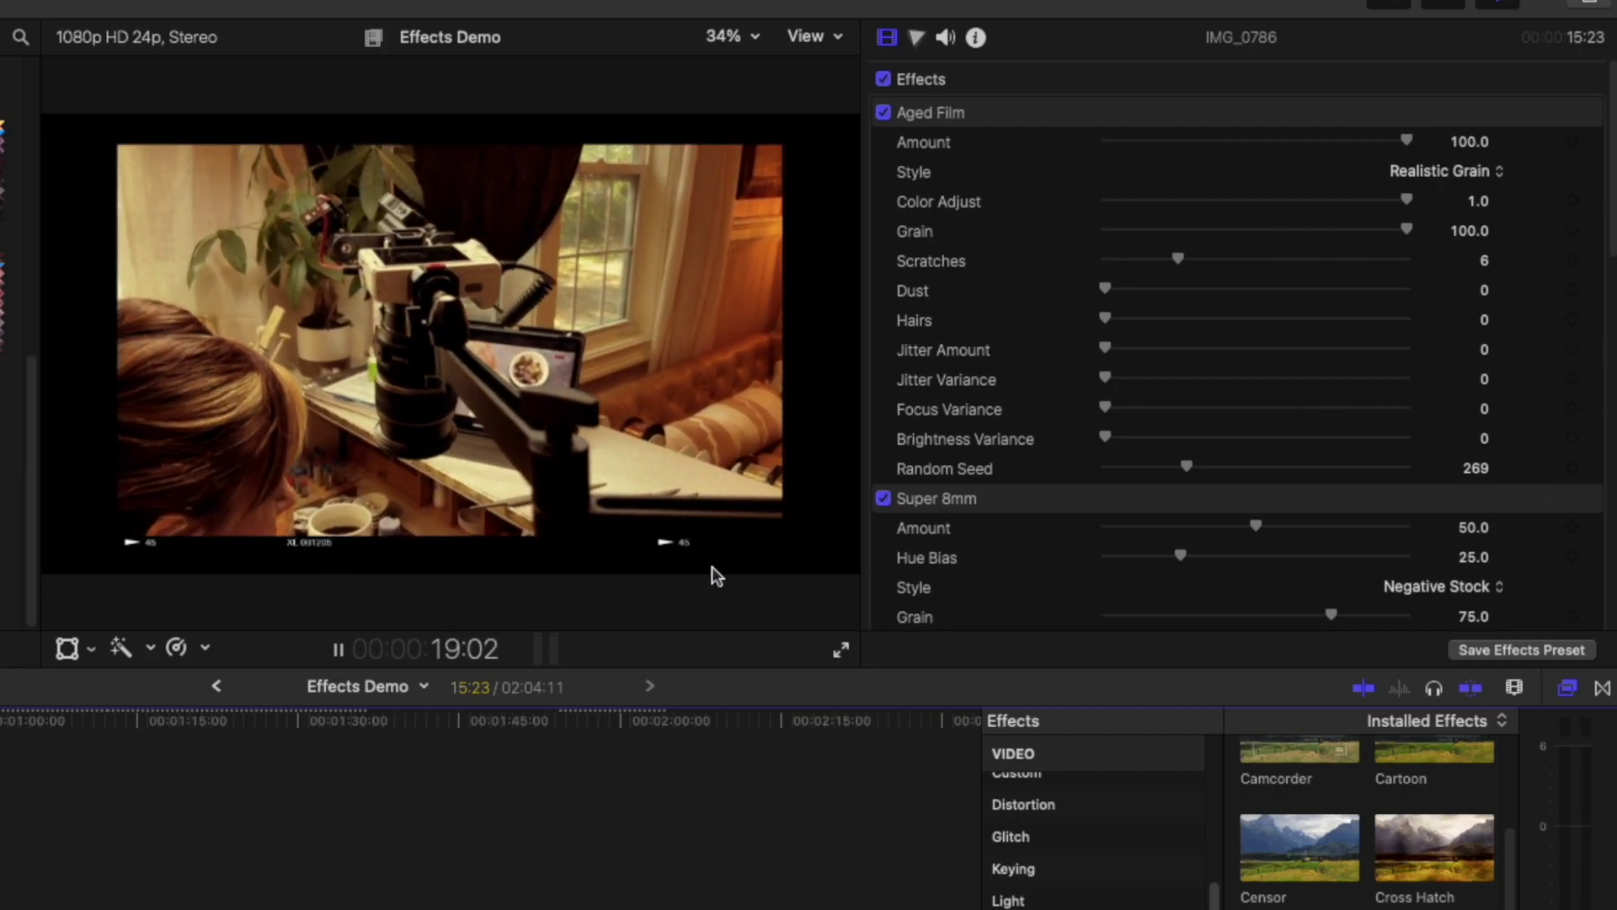
{"action": "key", "text": "space"}
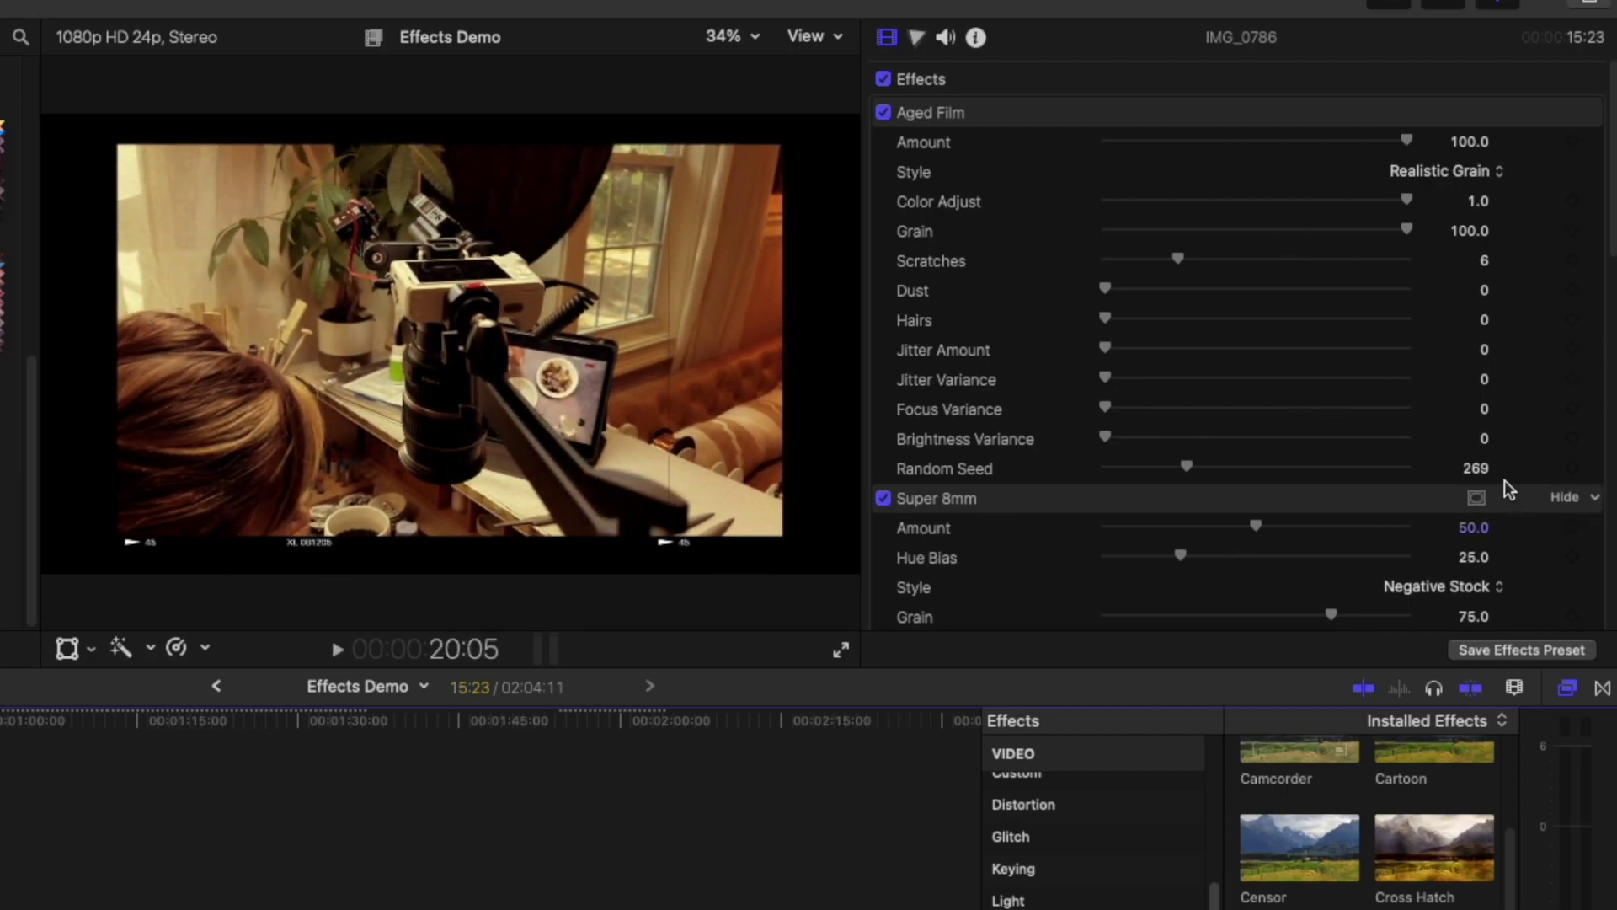
{"action": "scroll", "coordinate": [1171, 322], "scroll_direction": "down", "scroll_amount": 5}
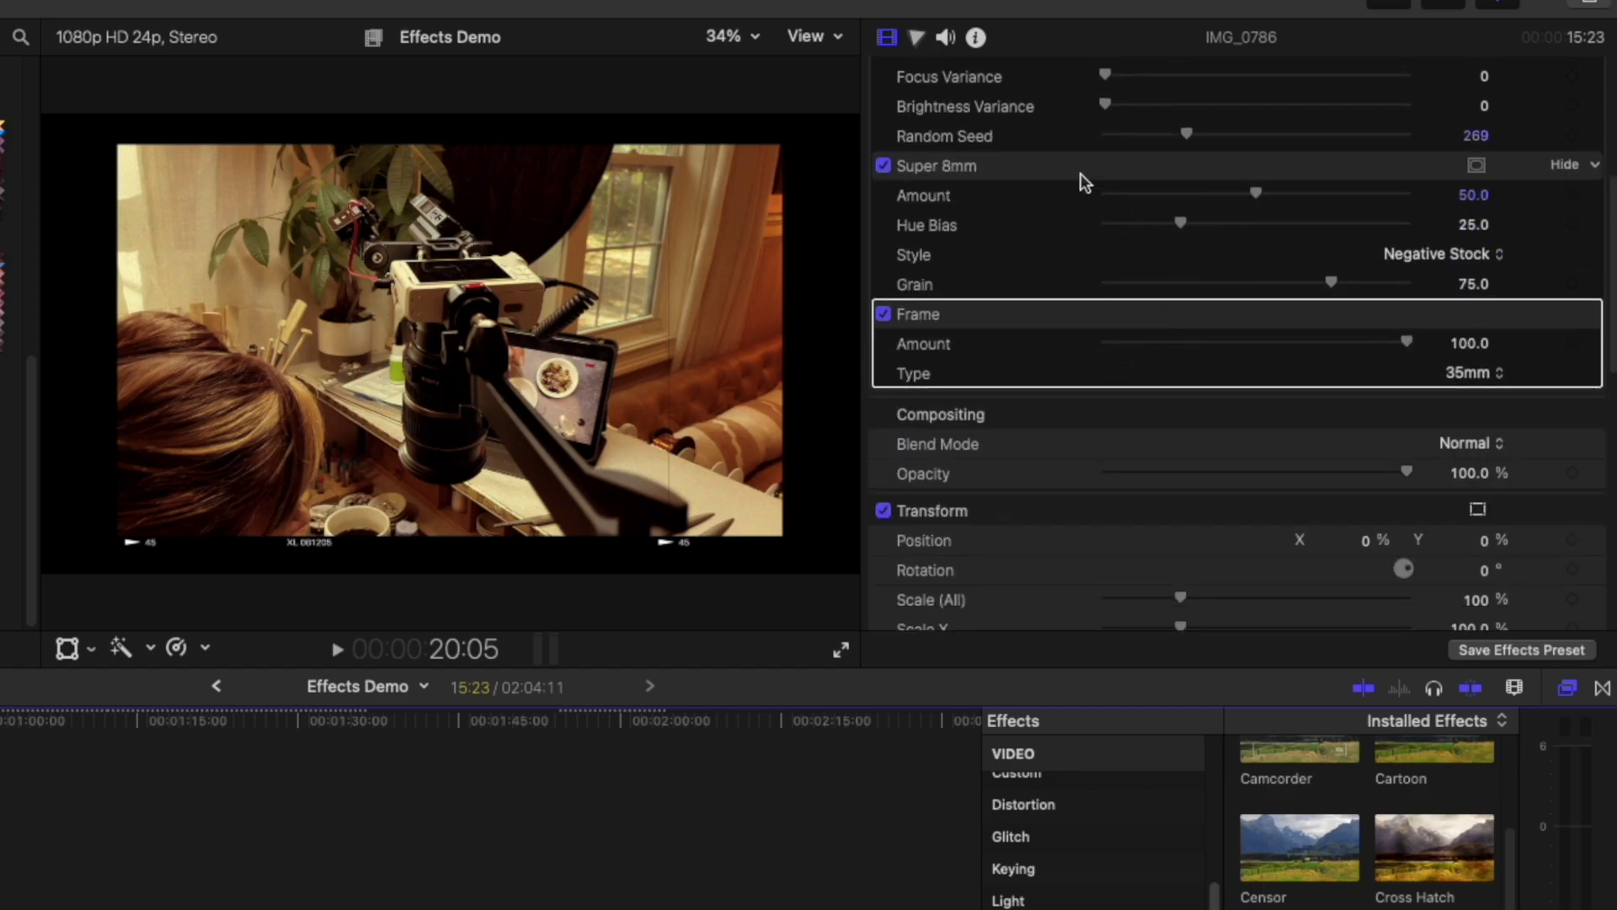
{"action": "left_click", "coordinate": [1467, 374]}
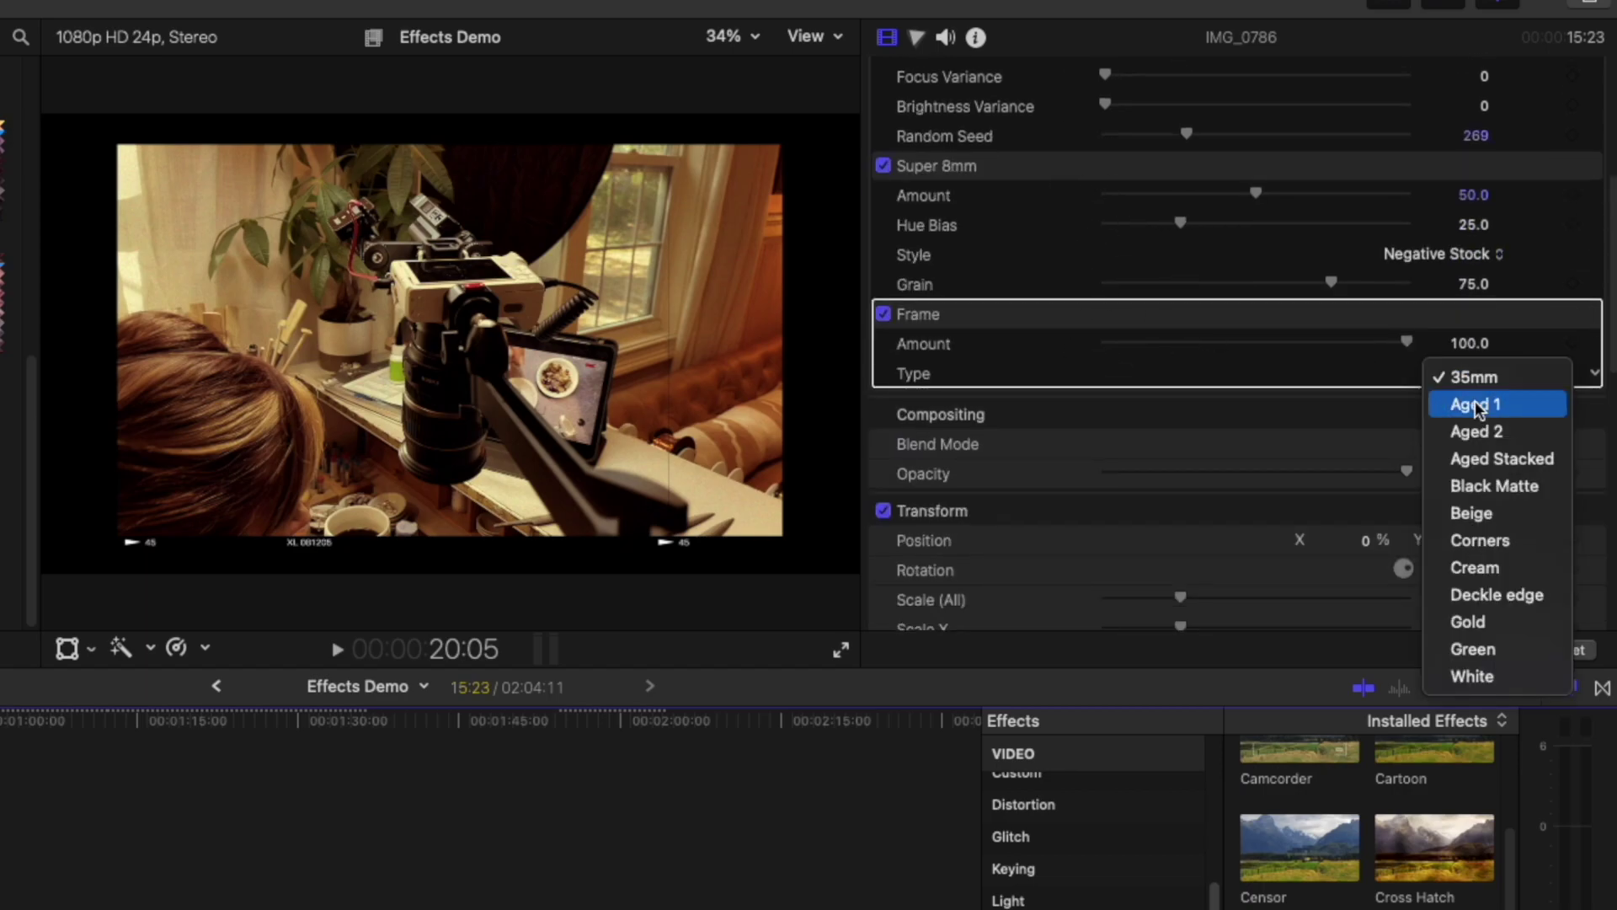
{"action": "left_click", "coordinate": [1474, 405]}
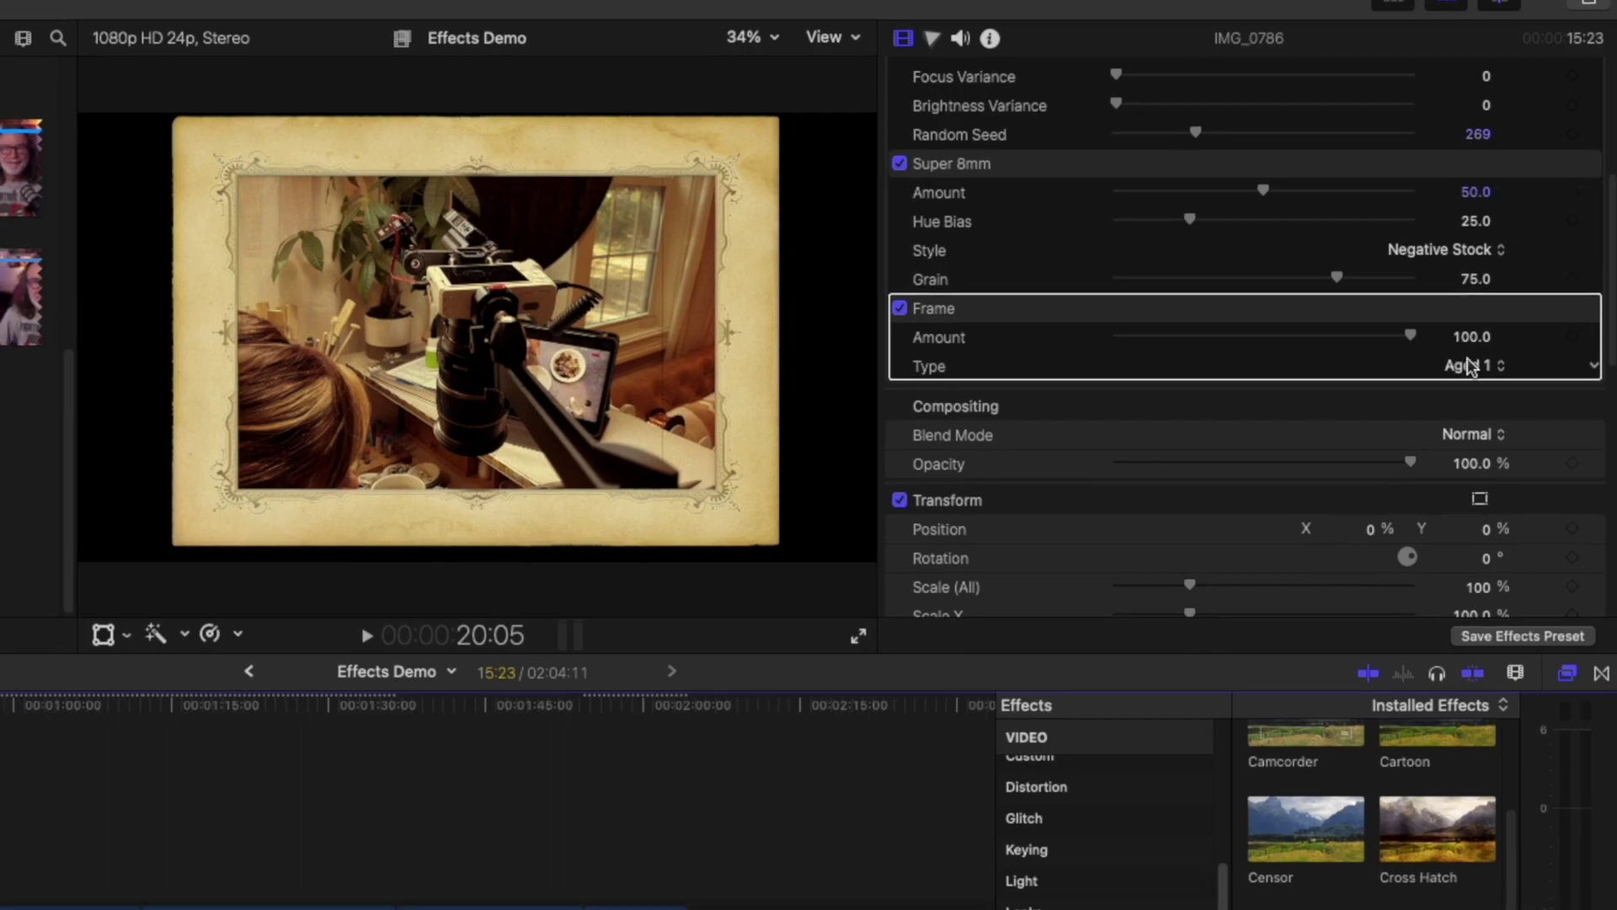
{"action": "left_click", "coordinate": [1468, 374]}
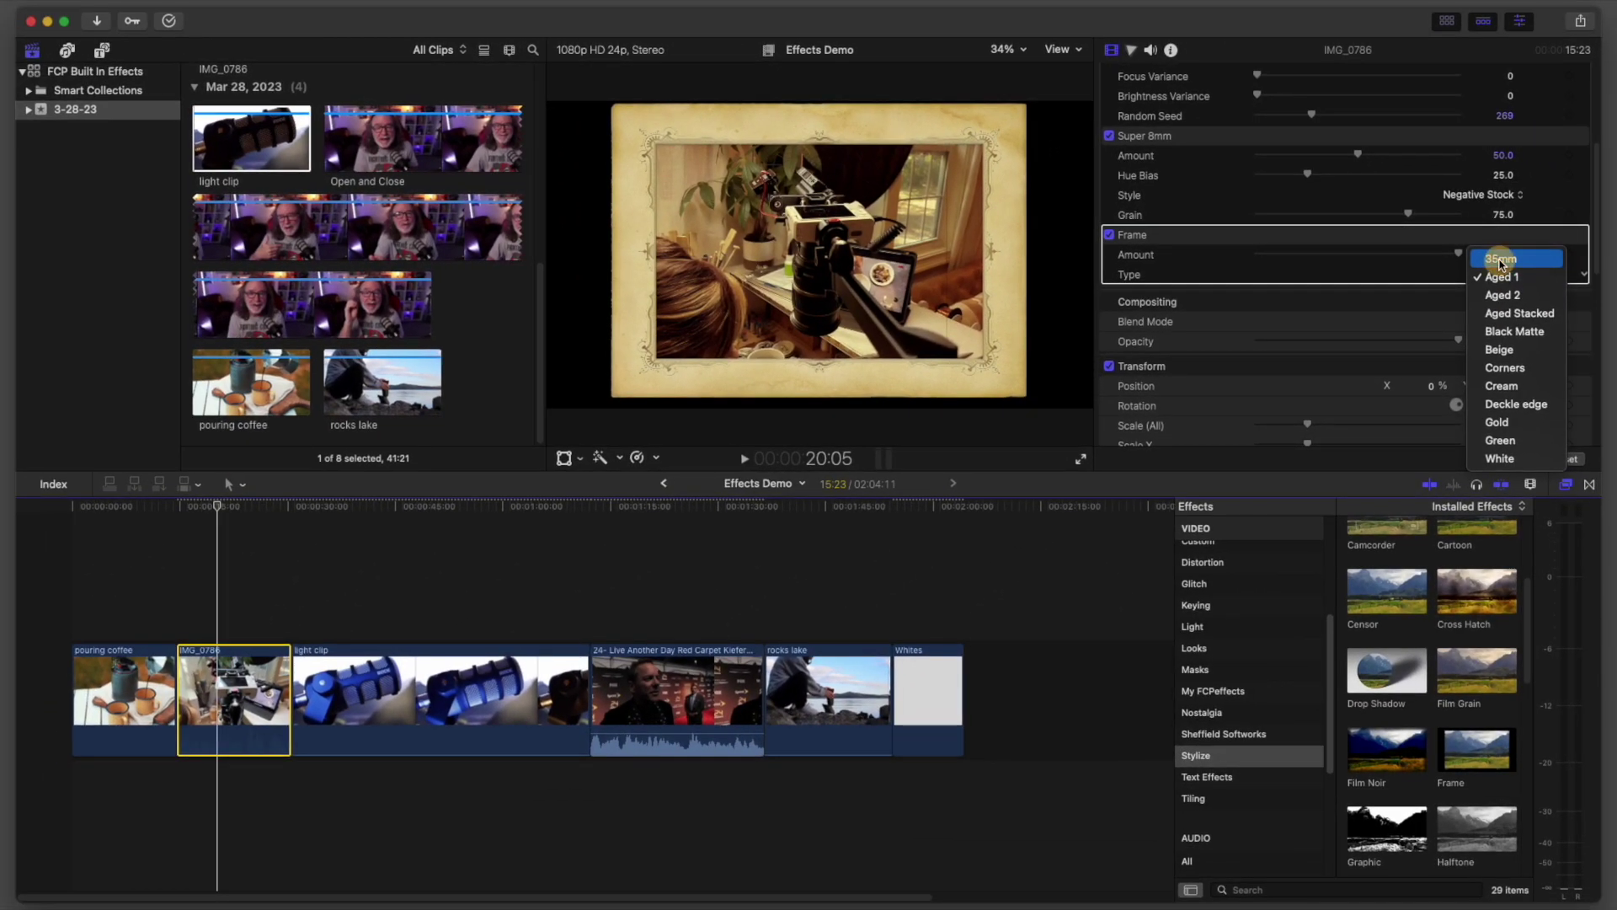
{"action": "left_click", "coordinate": [1500, 261]}
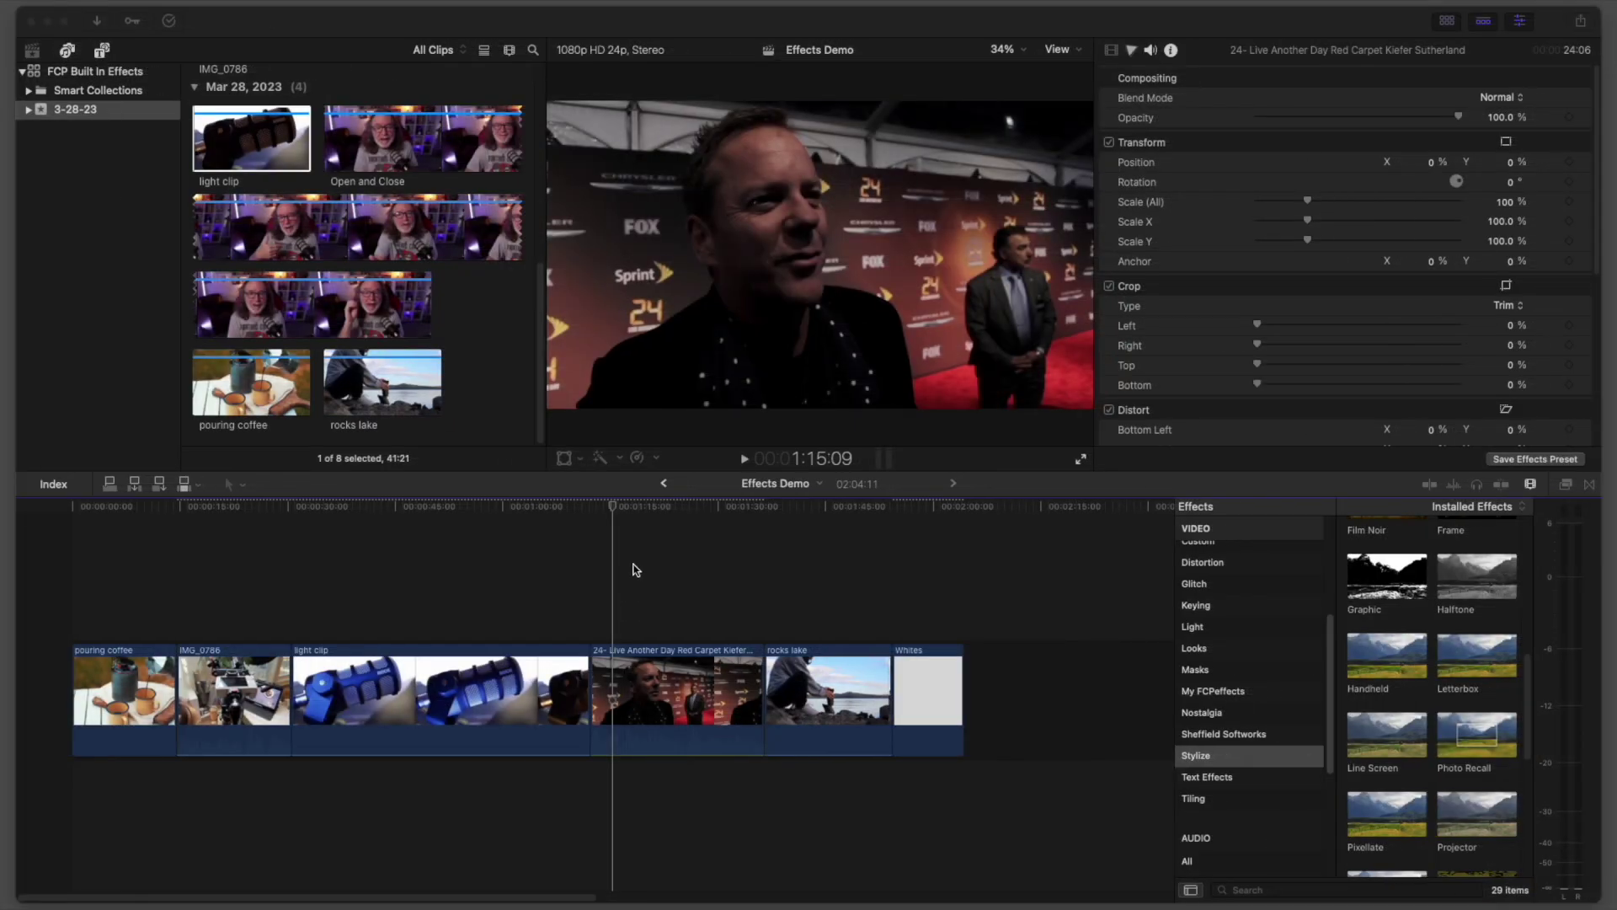
Place the playhead inside the red carpet clip, preview it, then apply Handheld.
{"action": "left_click", "coordinate": [617, 514]}
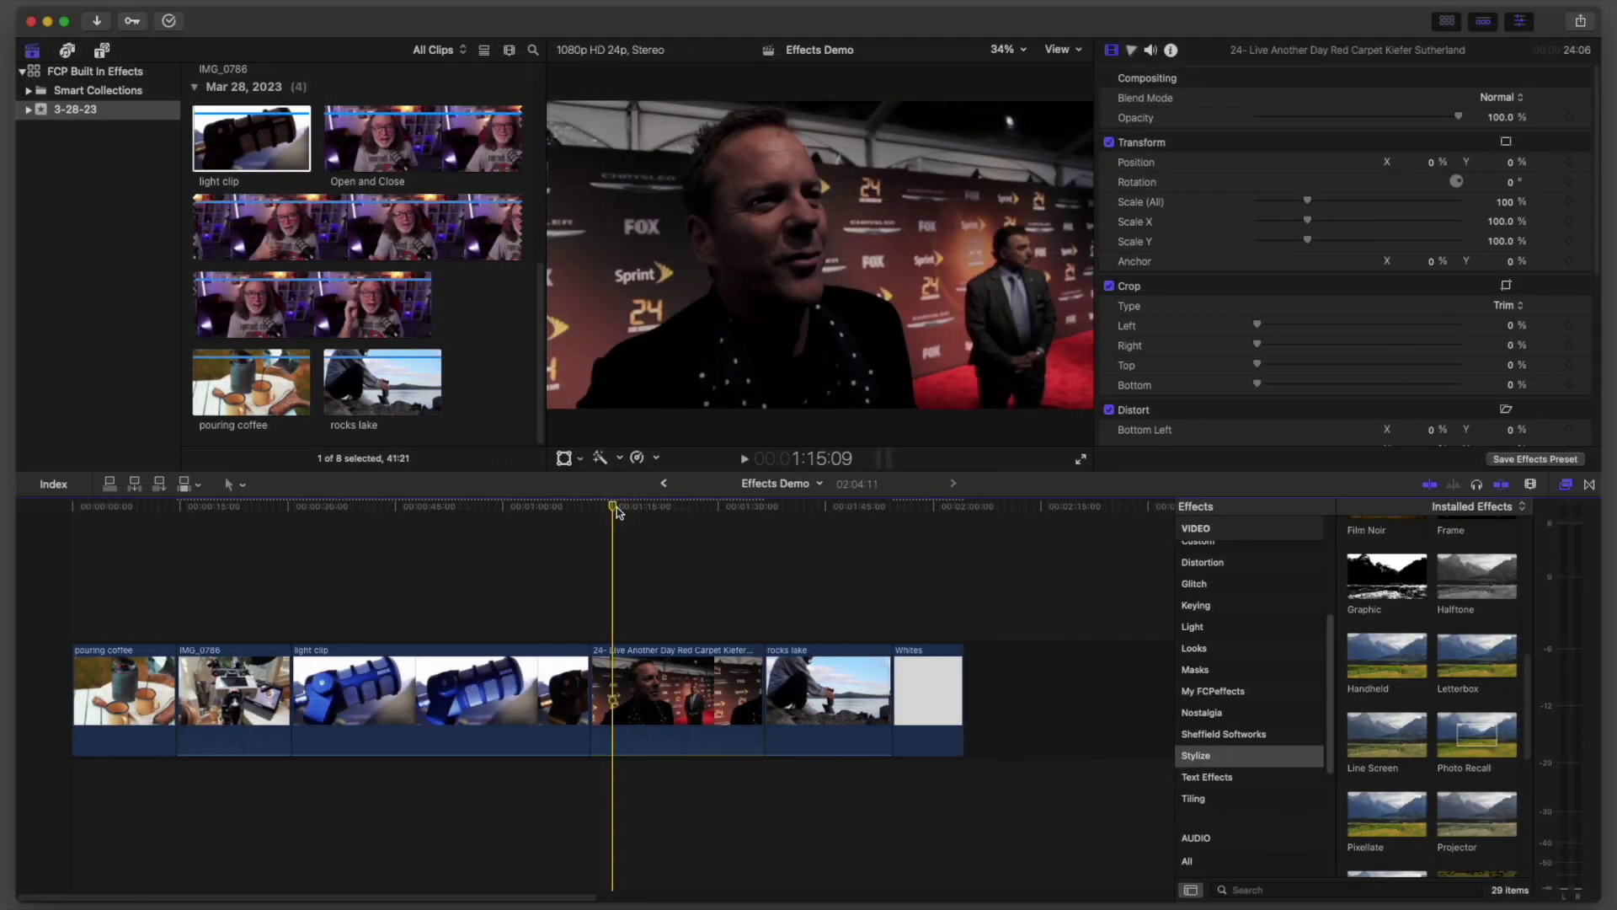
{"action": "left_click", "coordinate": [615, 506]}
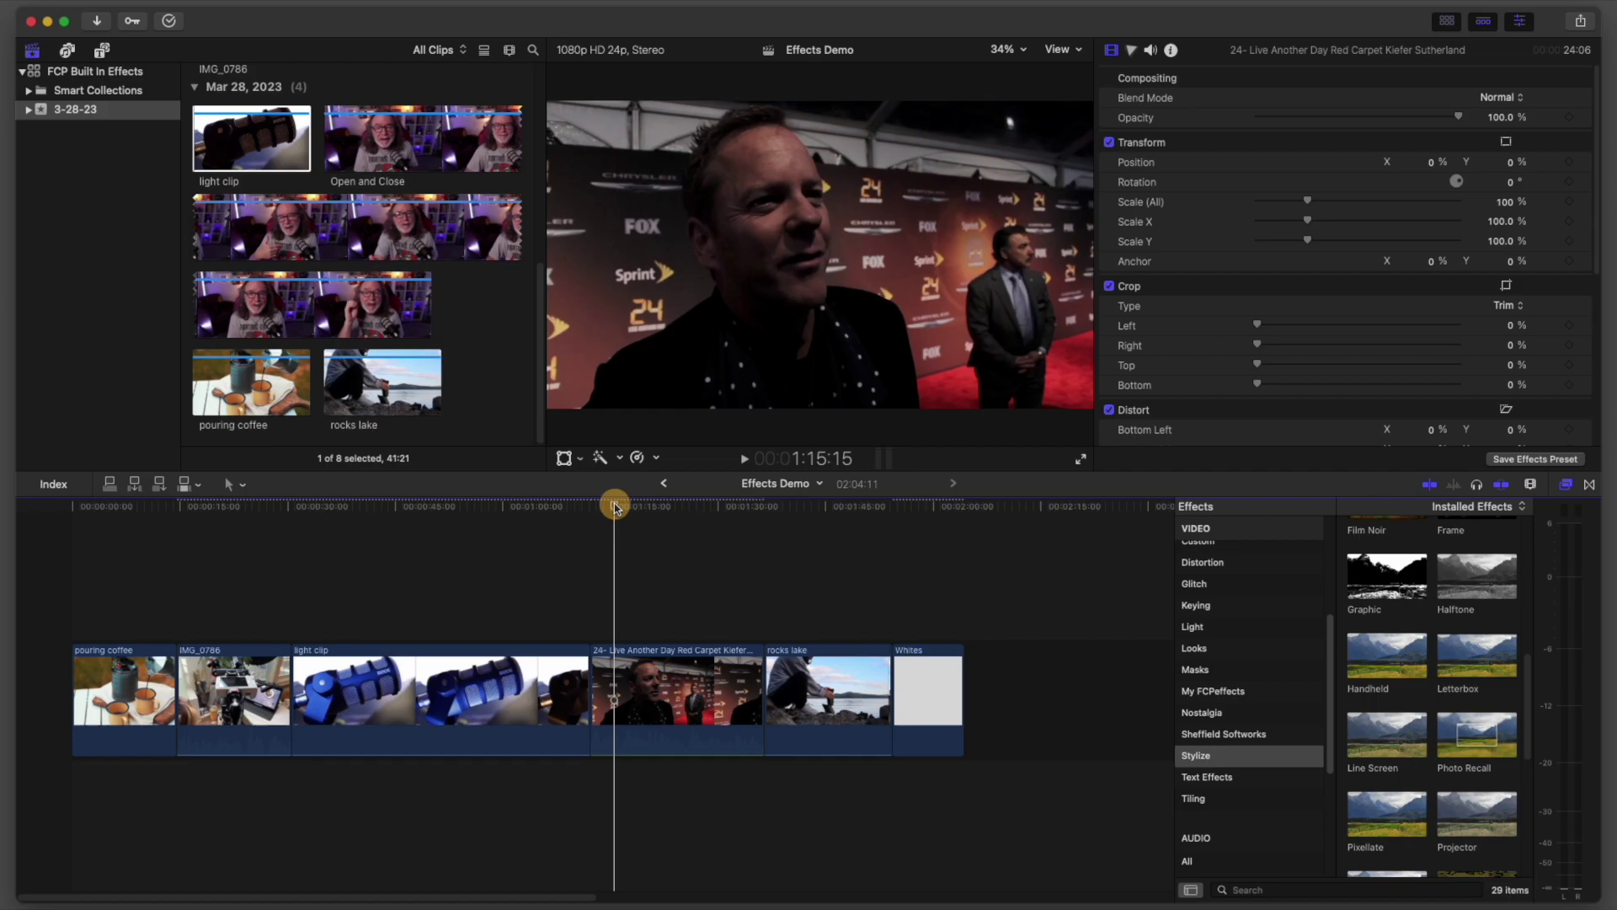
{"action": "left_click_drag", "start_coordinate": [615, 506], "coordinate": [618, 508]}
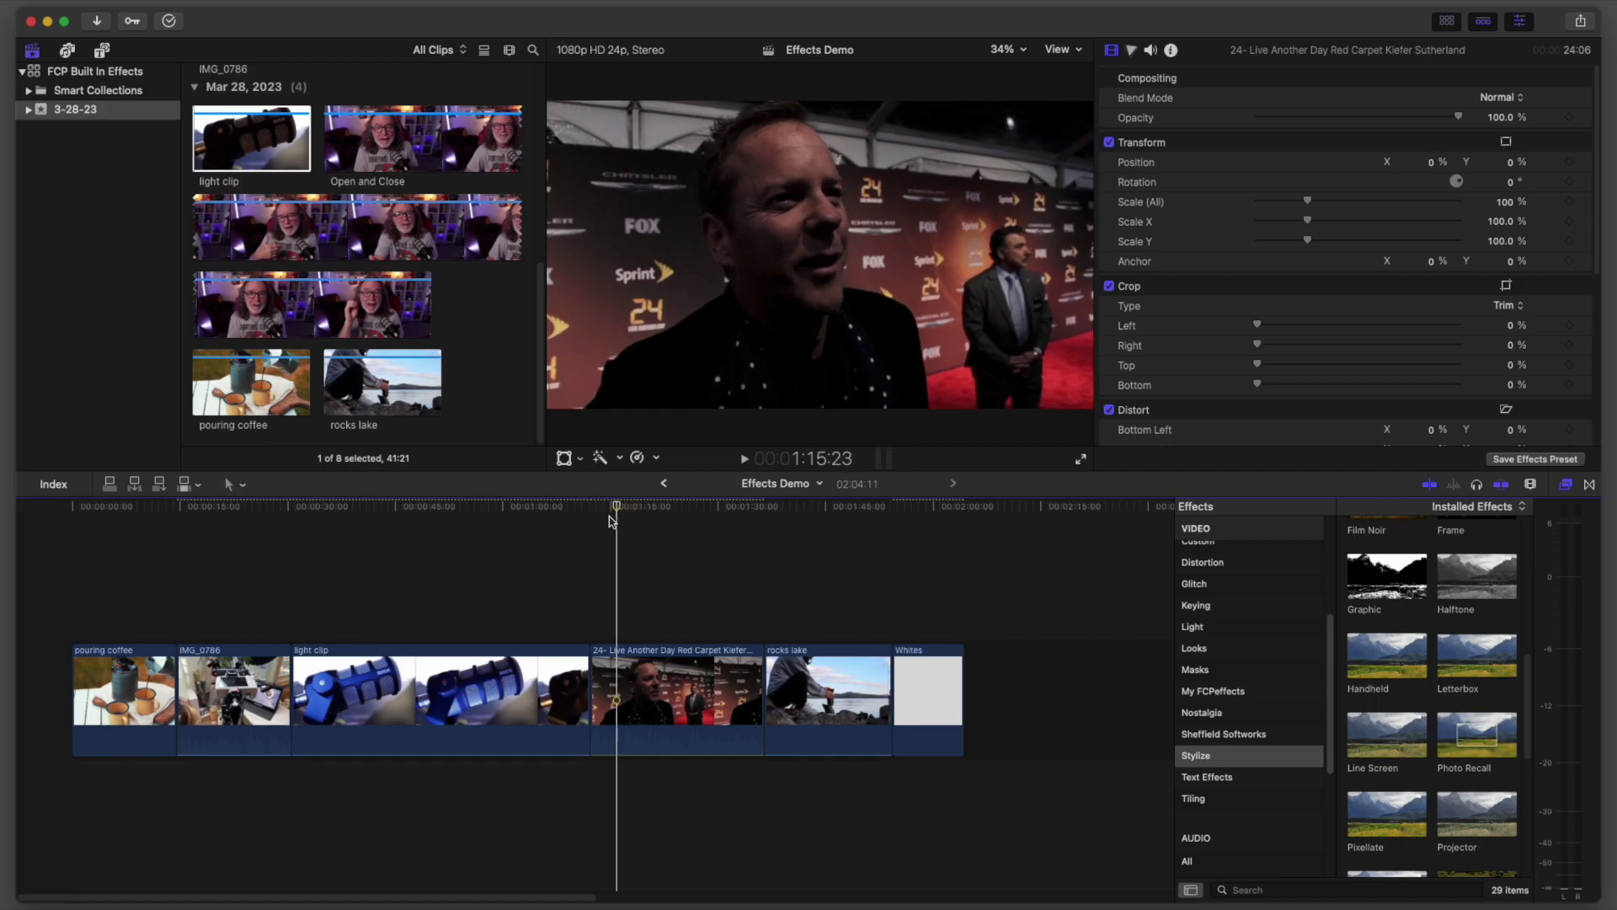
{"action": "key", "text": "space"}
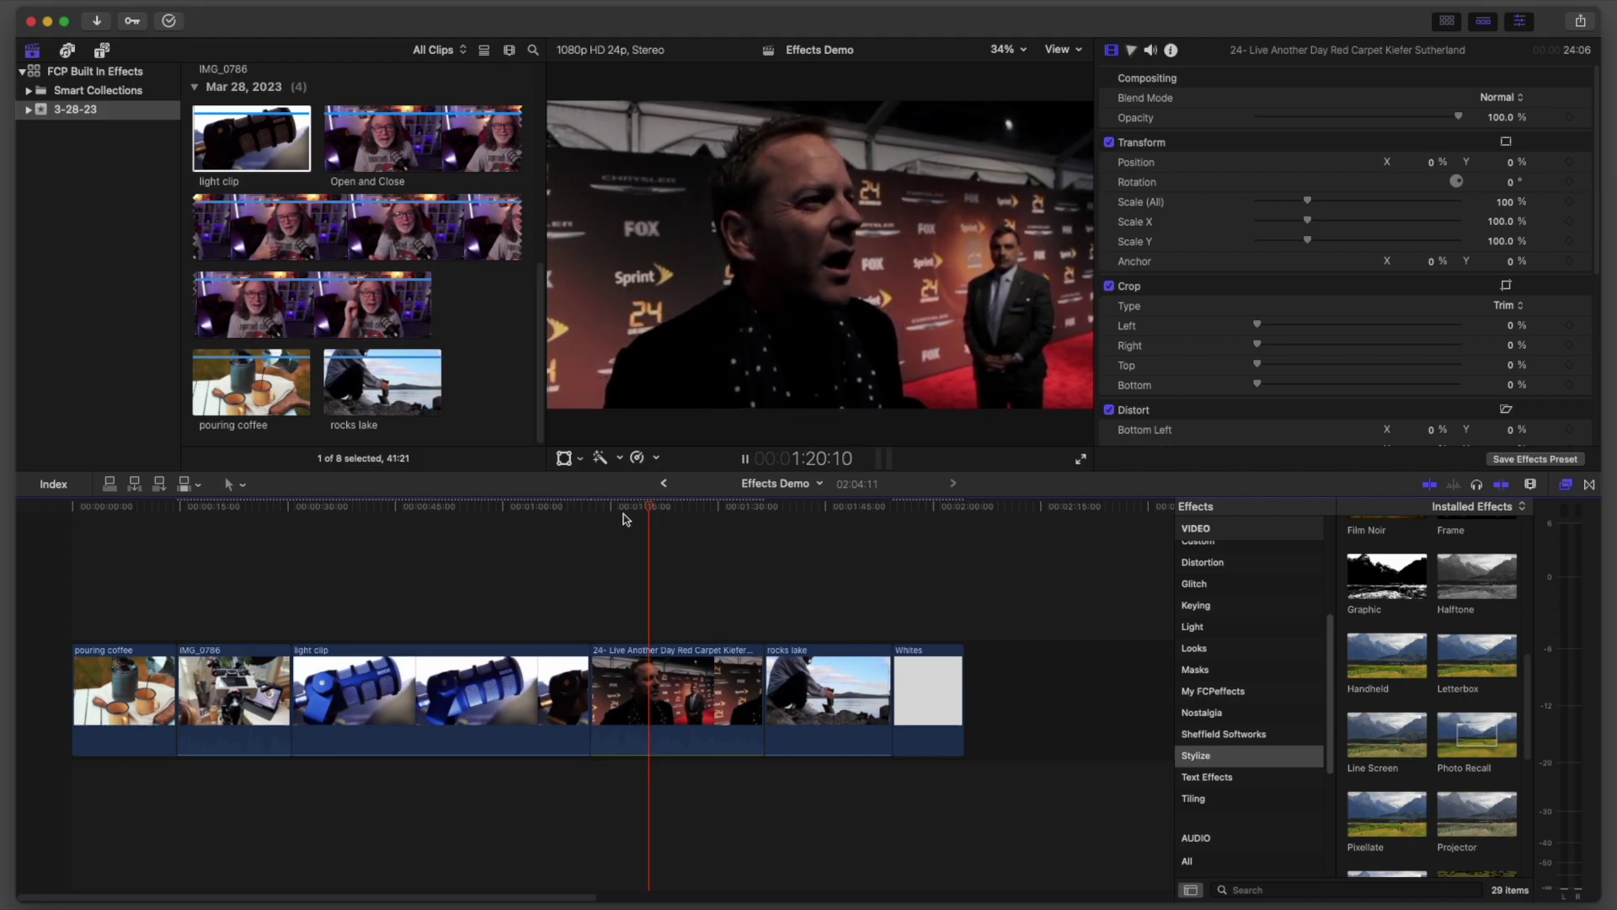
{"action": "key", "text": "space"}
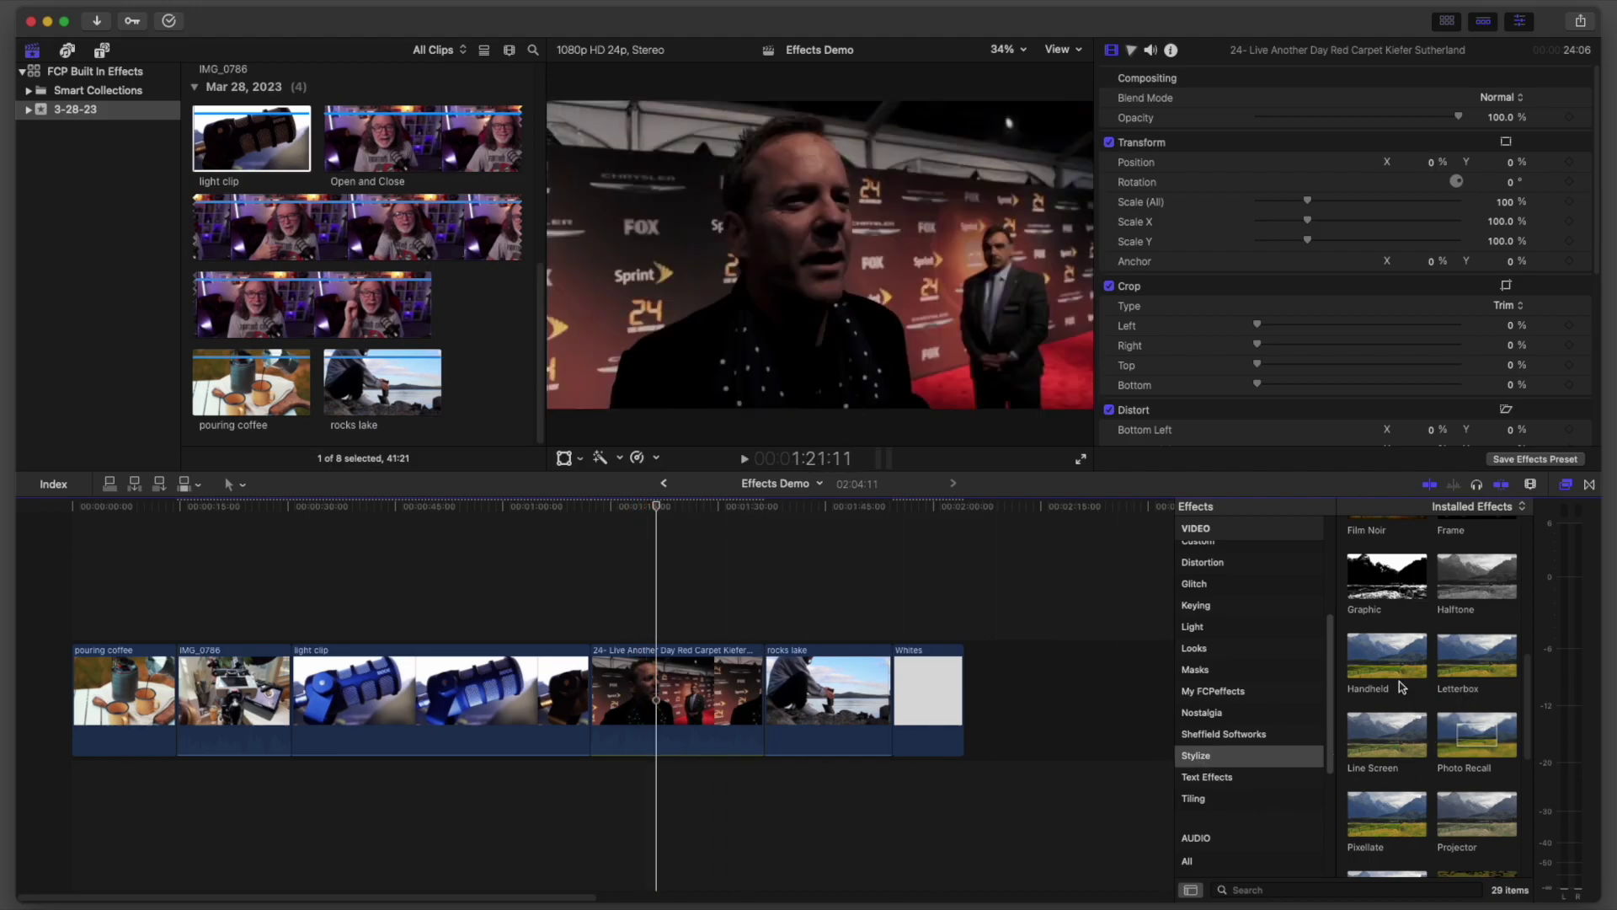
{"action": "left_click_drag", "start_coordinate": [1393, 663], "coordinate": [680, 682]}
Select the red carpet clip and play from near its start to preview the shake.
{"action": "left_click", "coordinate": [608, 628]}
{"action": "key", "text": "space"}
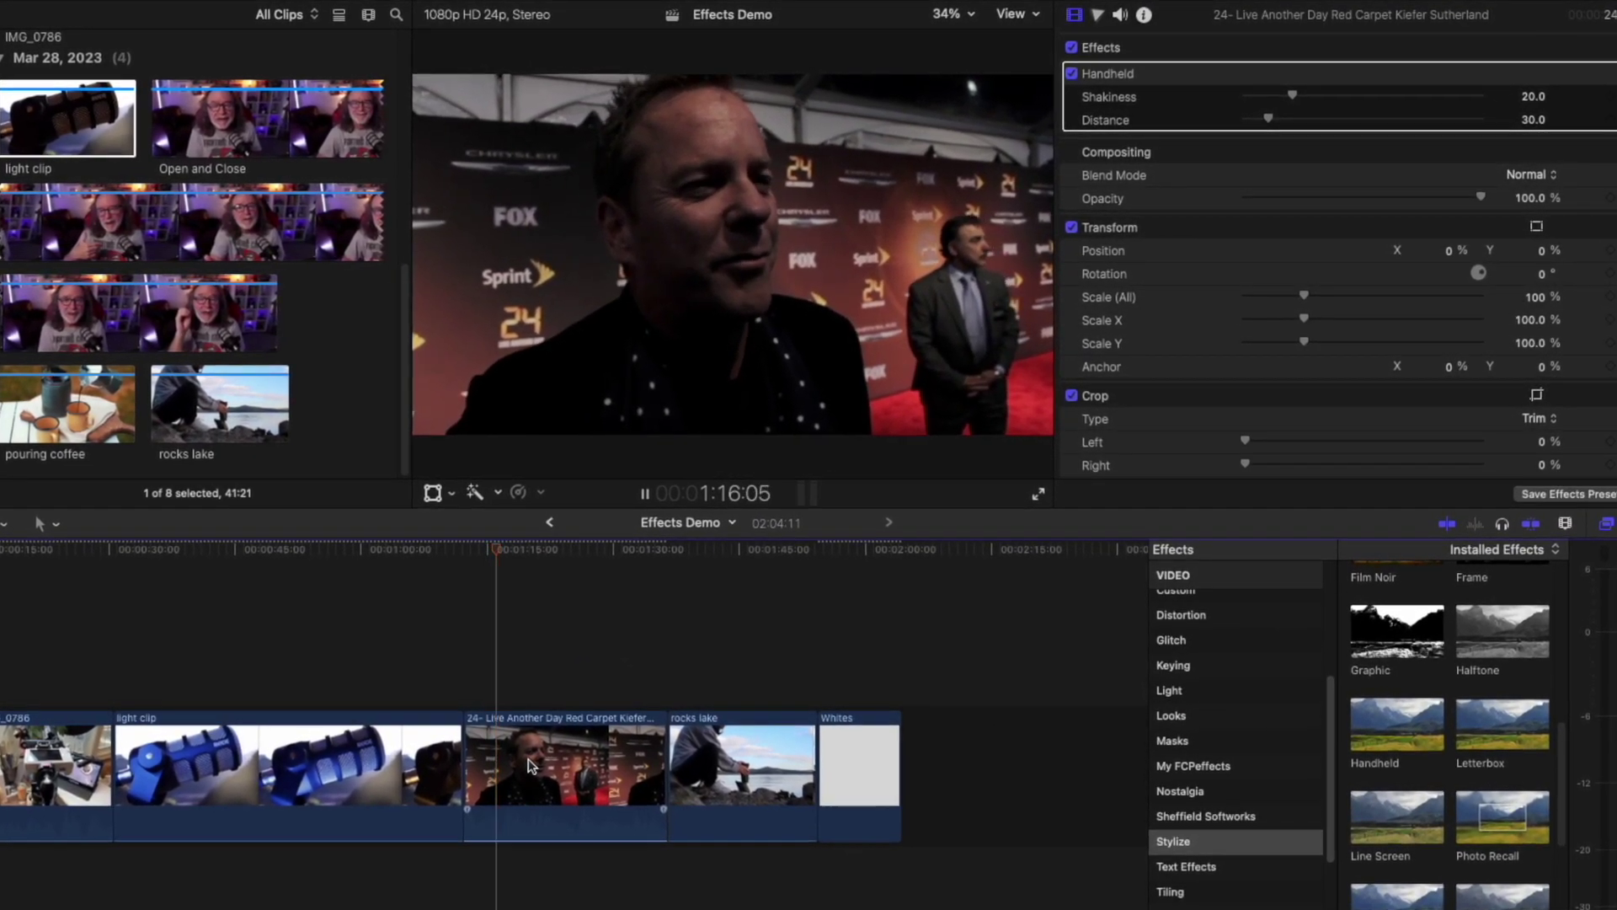
{"action": "left_click", "coordinate": [604, 717]}
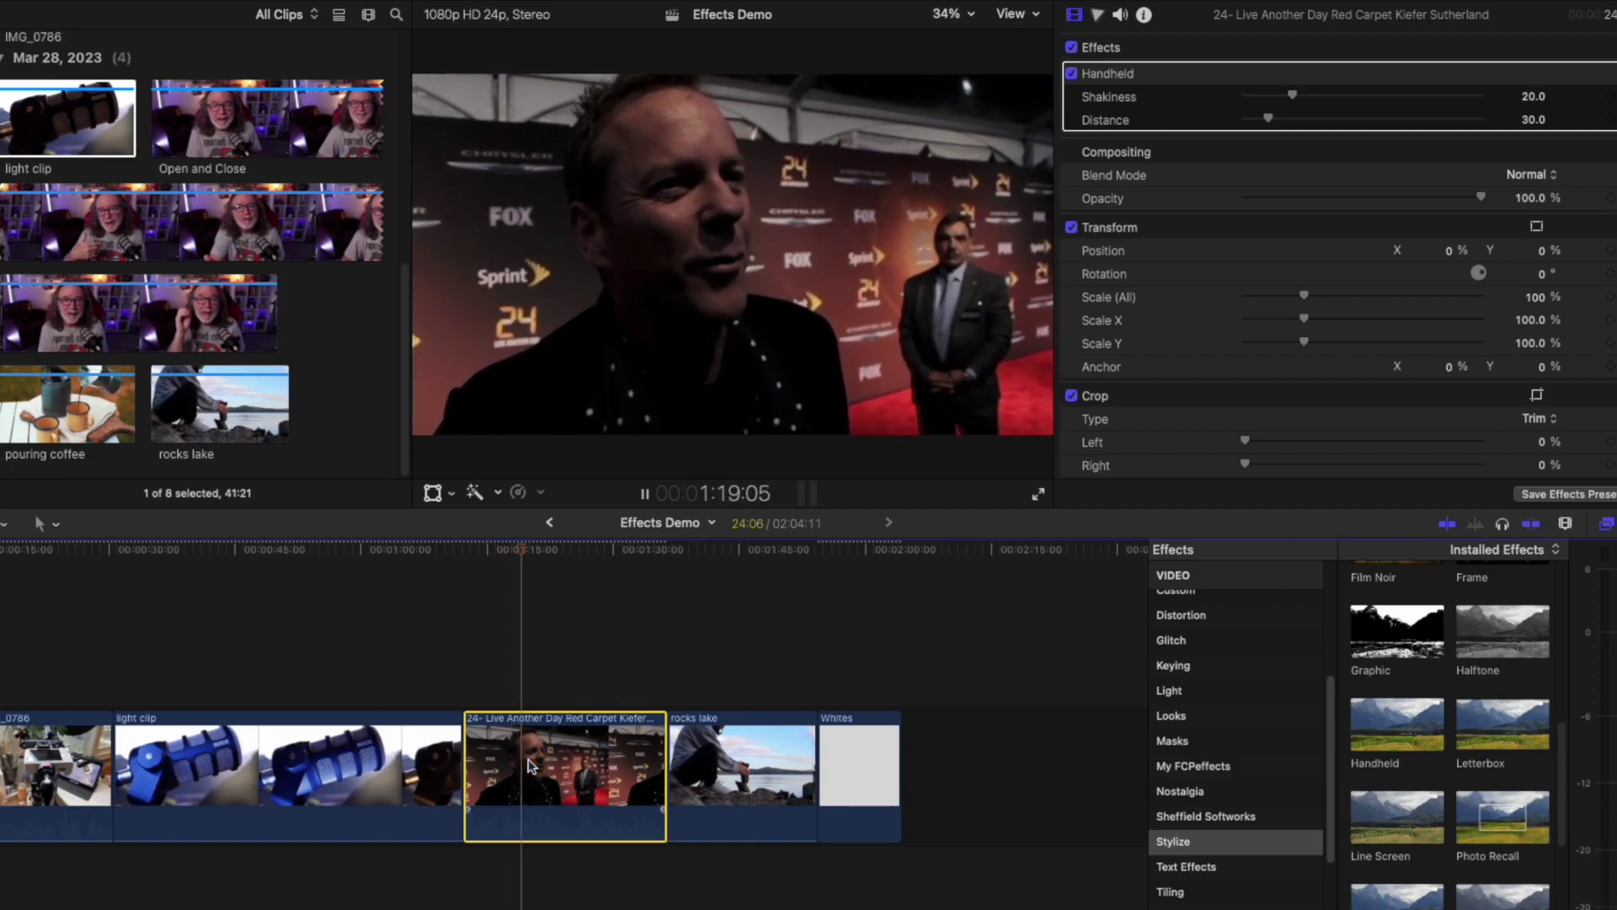
{"action": "key", "text": "space"}
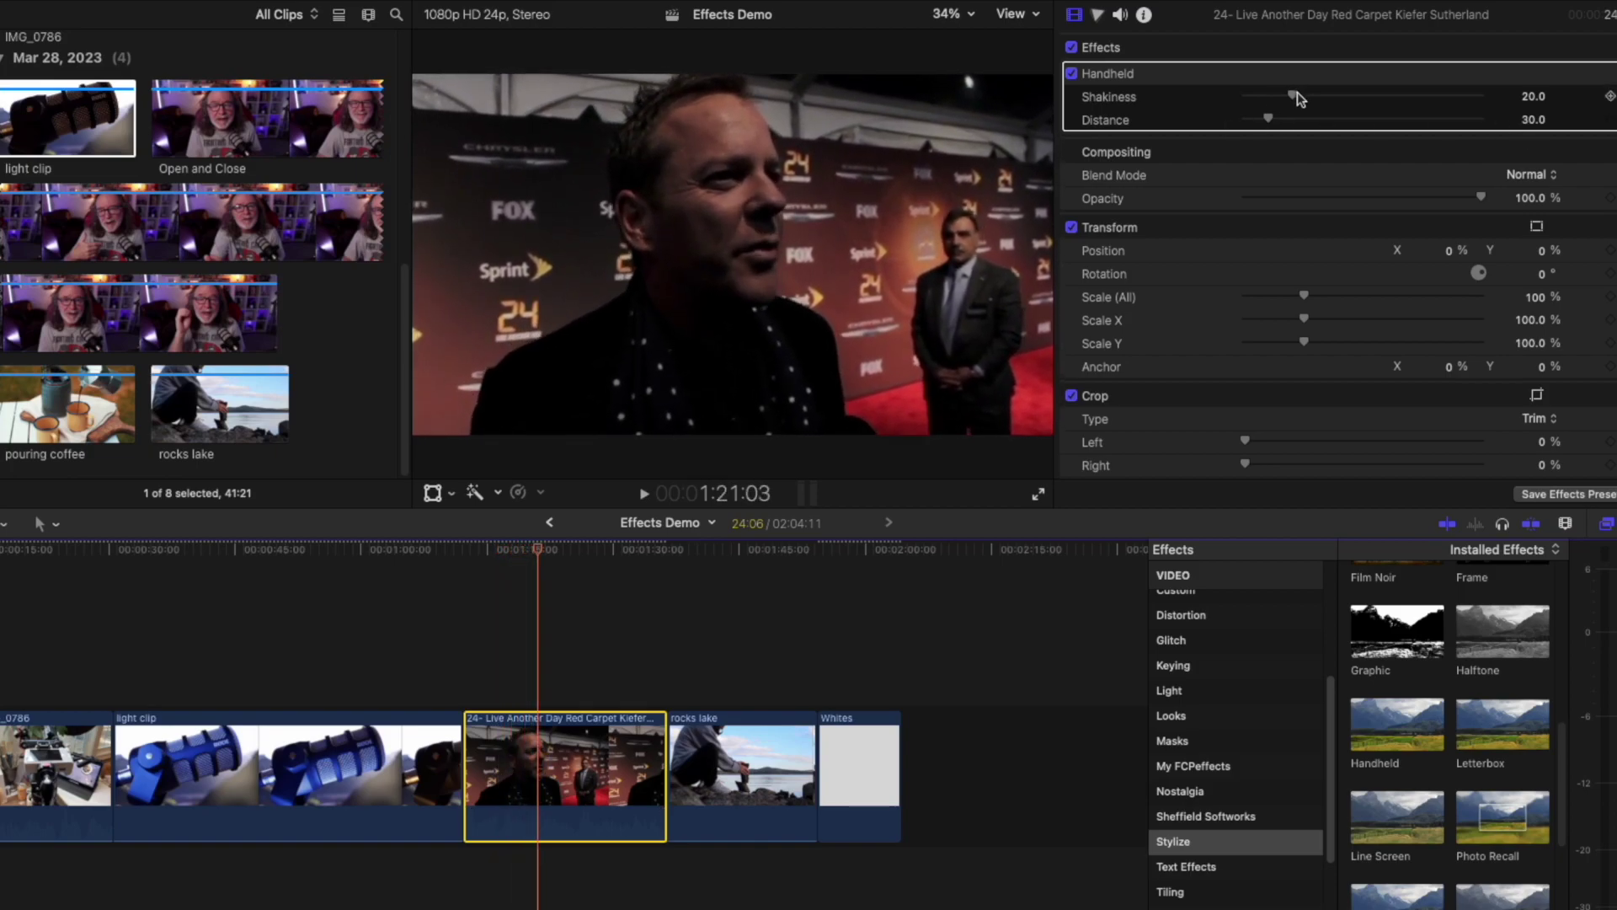
Raise Handheld Shakiness to 26.47 and toggle the effect off and on to compare.
{"action": "left_click_drag", "start_coordinate": [1299, 100], "coordinate": [1312, 98]}
{"action": "key", "text": "space"}
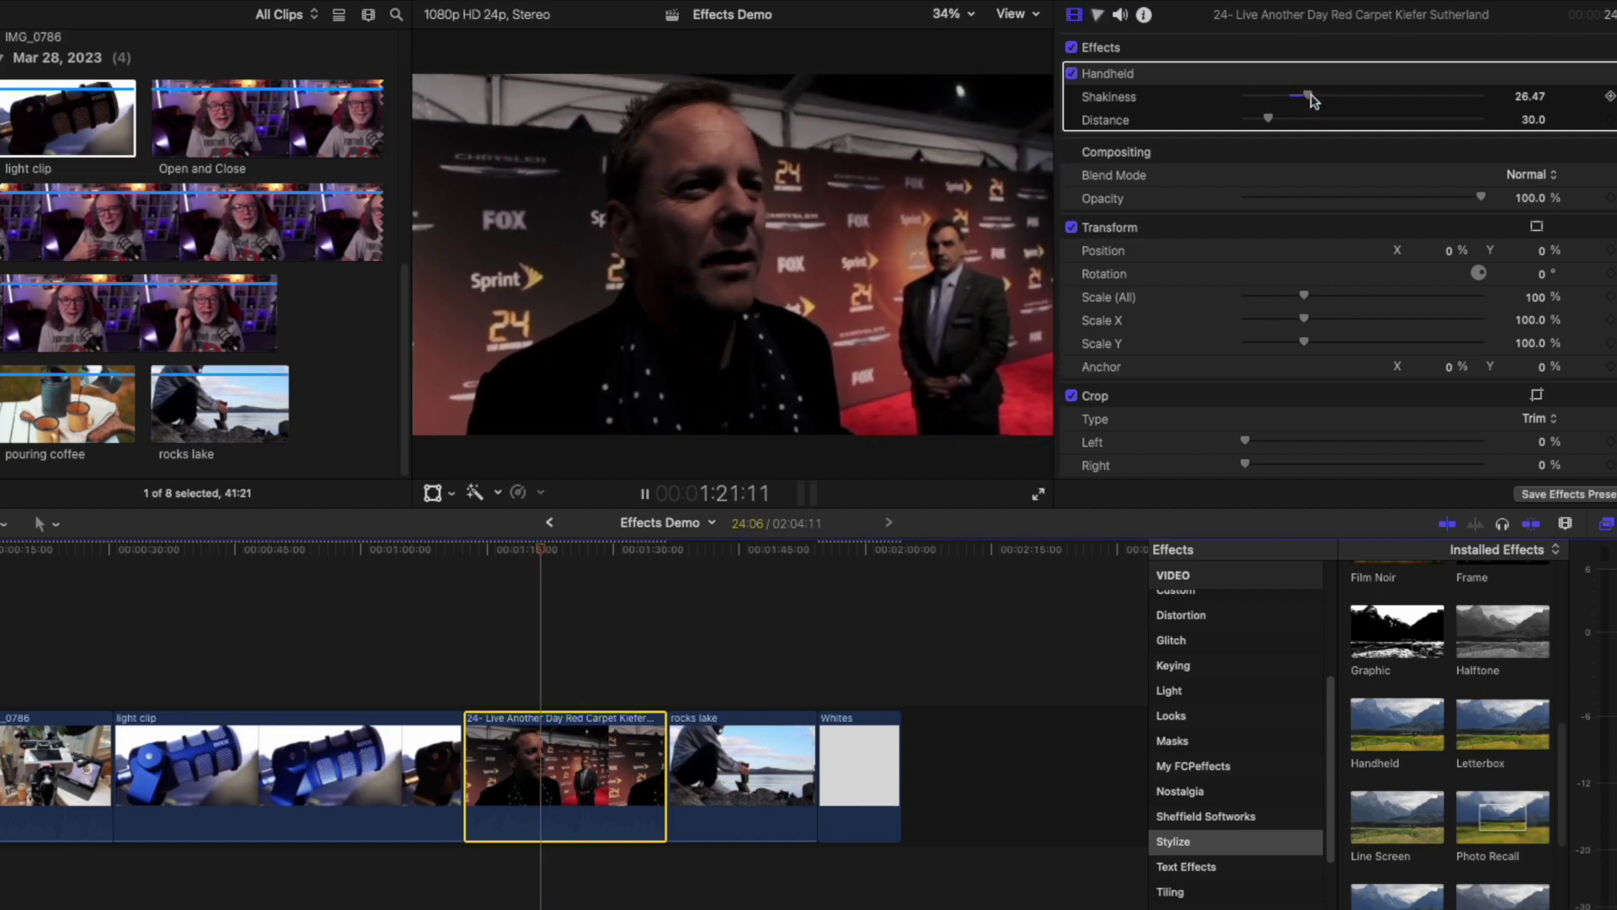
{"action": "left_click", "coordinate": [1072, 74]}
{"action": "left_click", "coordinate": [1072, 74]}
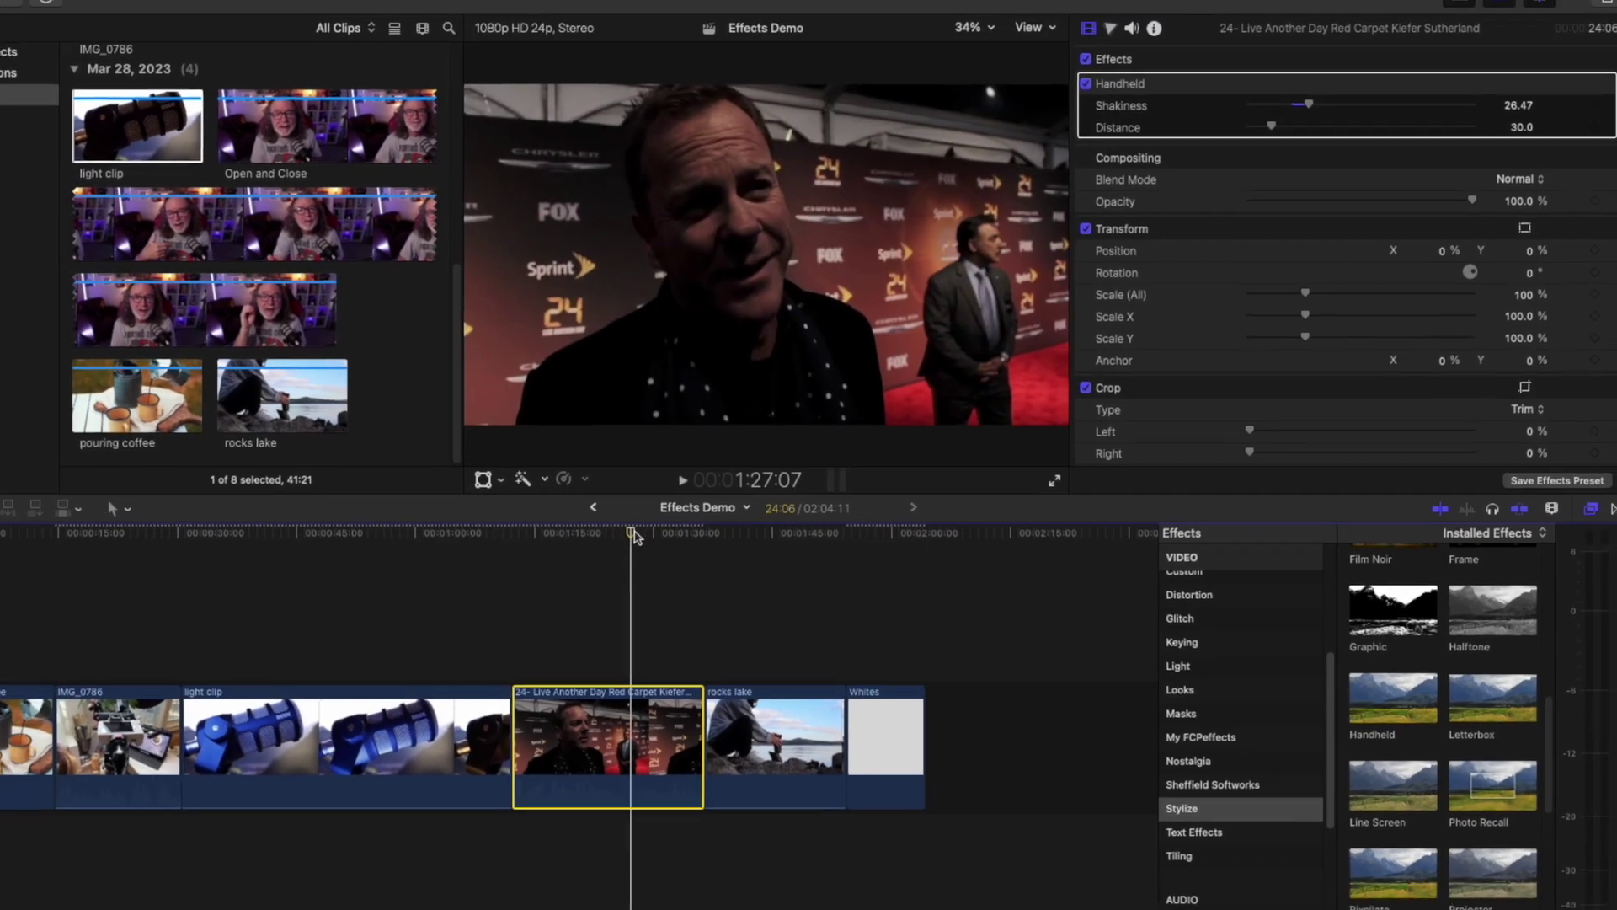
Apply Handheld to the rocks lake clip and scrub within it to preview.
{"action": "left_click", "coordinate": [691, 554]}
{"action": "left_click_drag", "start_coordinate": [784, 510], "coordinate": [826, 510]}
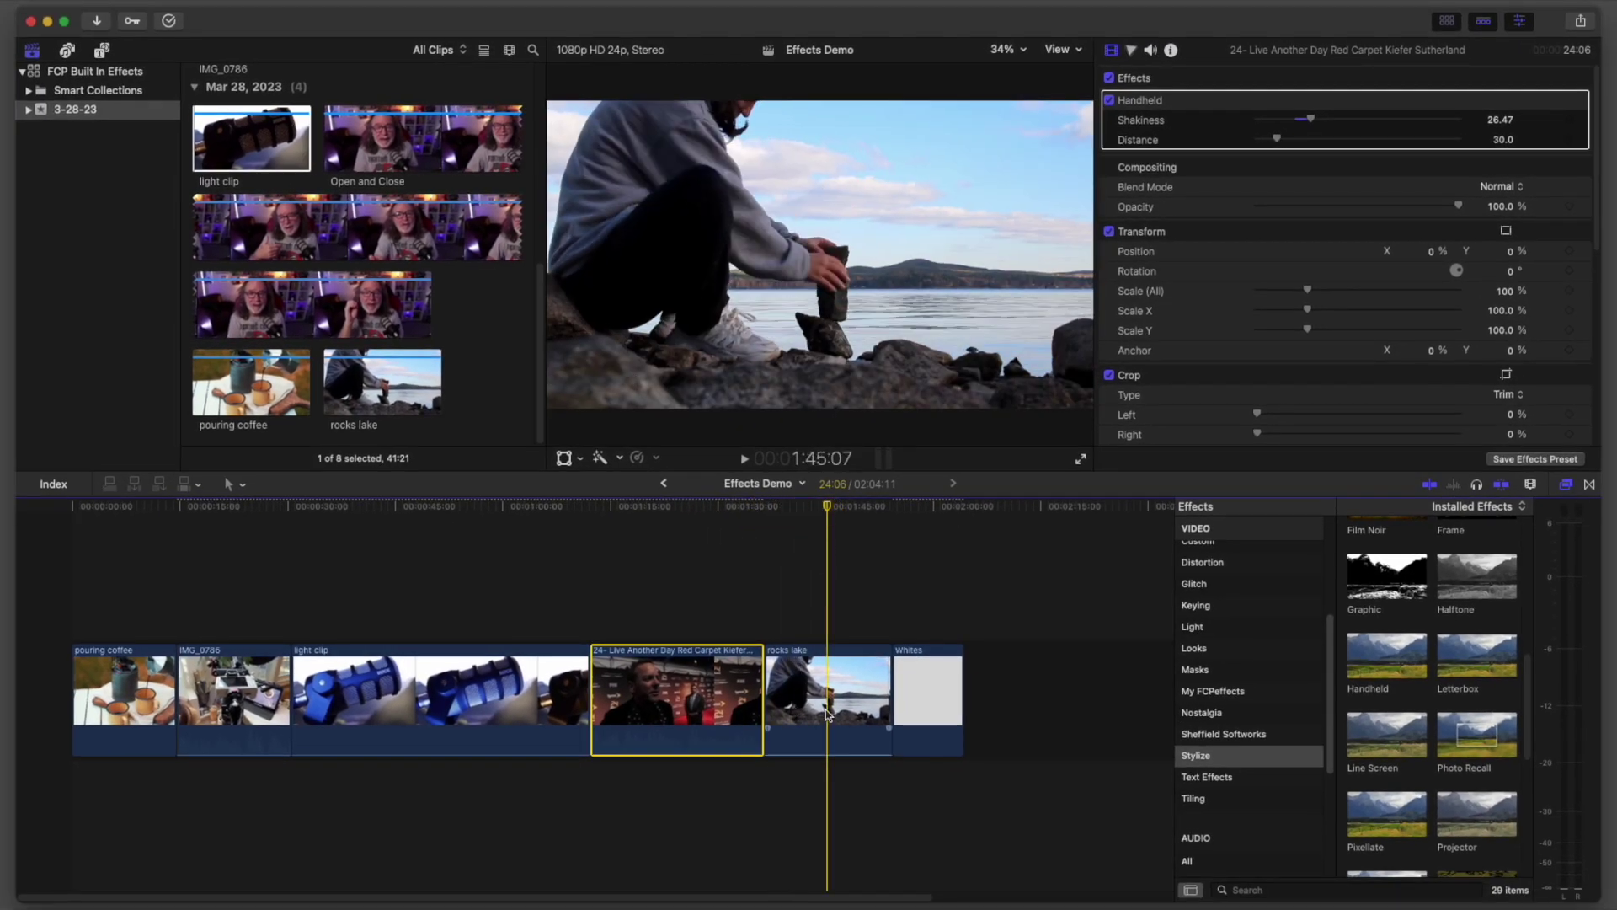
{"action": "left_click", "coordinate": [829, 707]}
{"action": "left_click_drag", "start_coordinate": [1405, 659], "coordinate": [829, 683]}
{"action": "left_click_drag", "start_coordinate": [829, 509], "coordinate": [797, 516]}
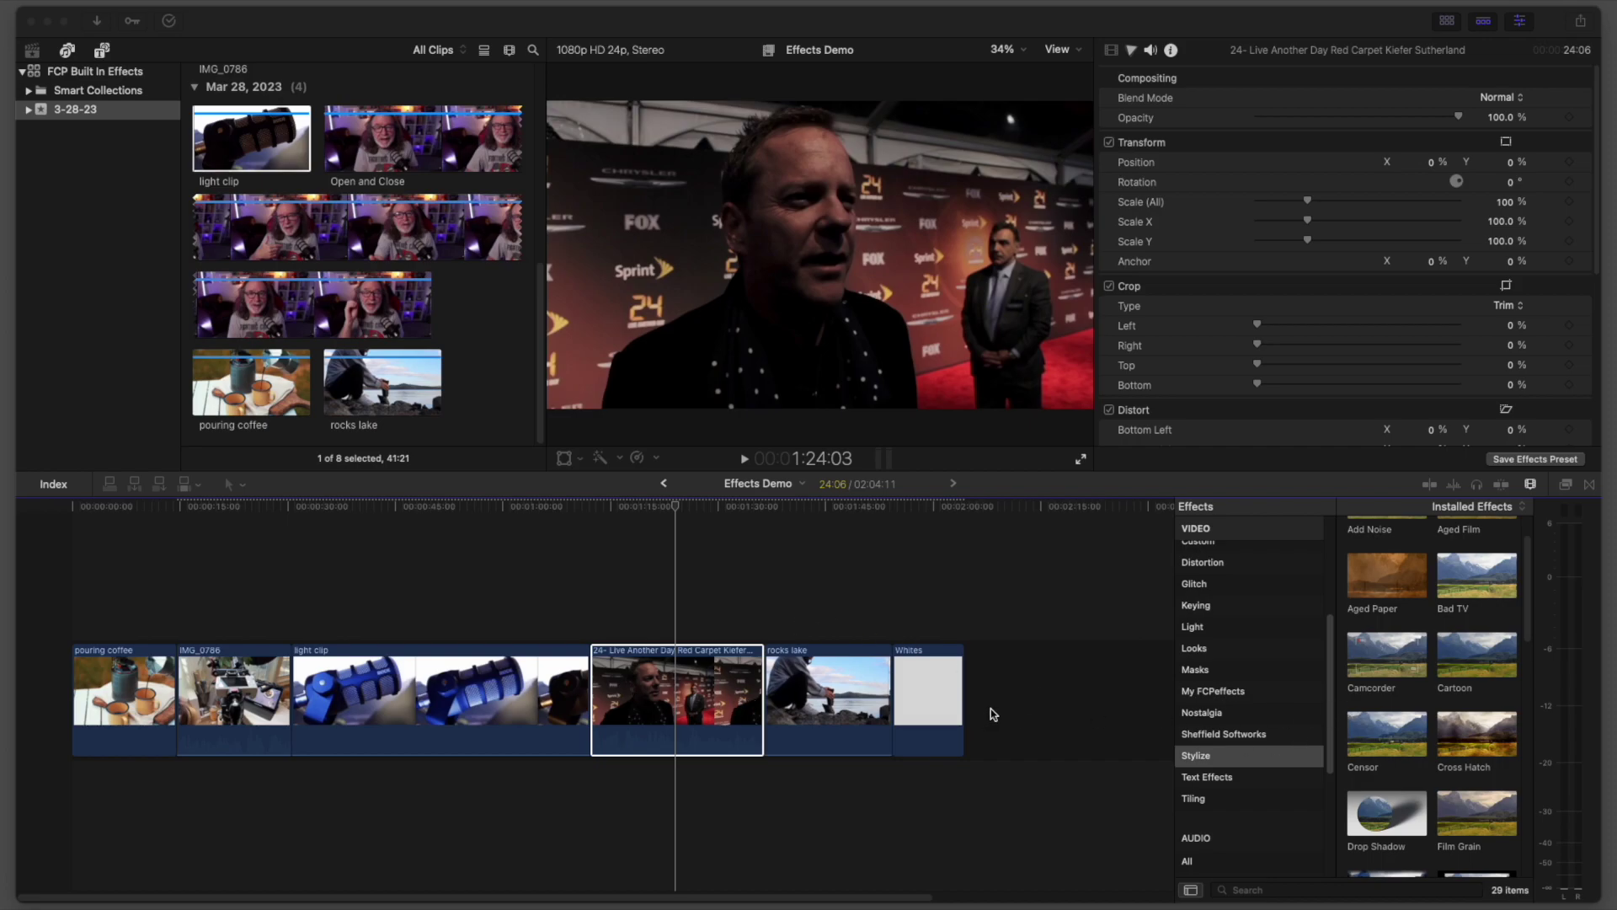
Apply the Camcorder effect to the red carpet clip.
{"action": "left_click", "coordinate": [1387, 663]}
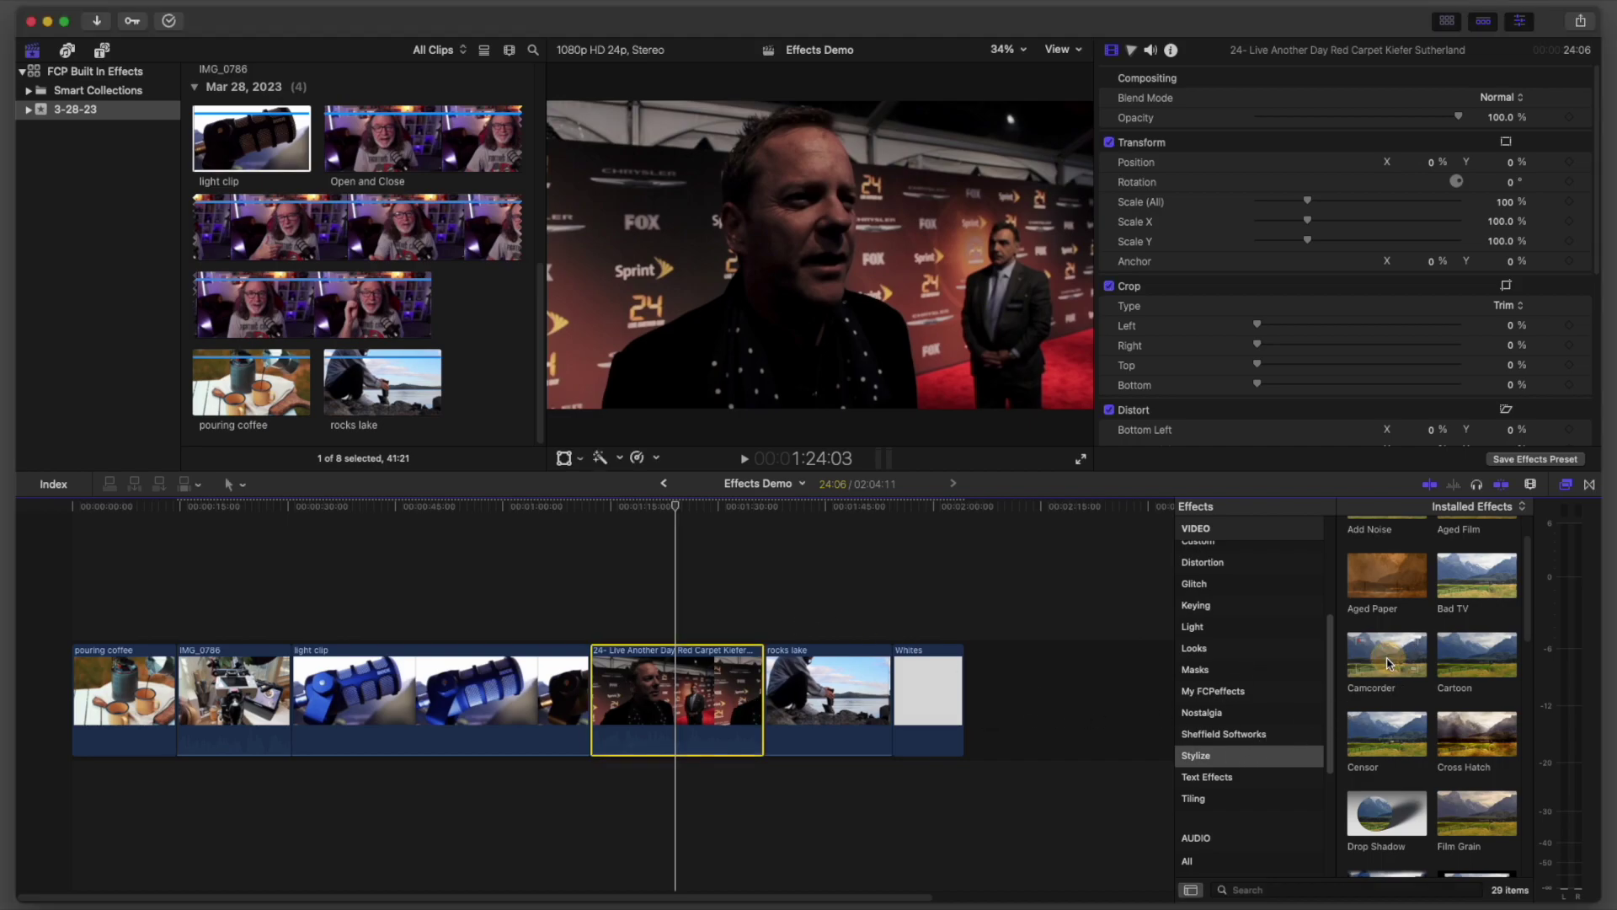
{"action": "left_click_drag", "start_coordinate": [1389, 663], "coordinate": [669, 699]}
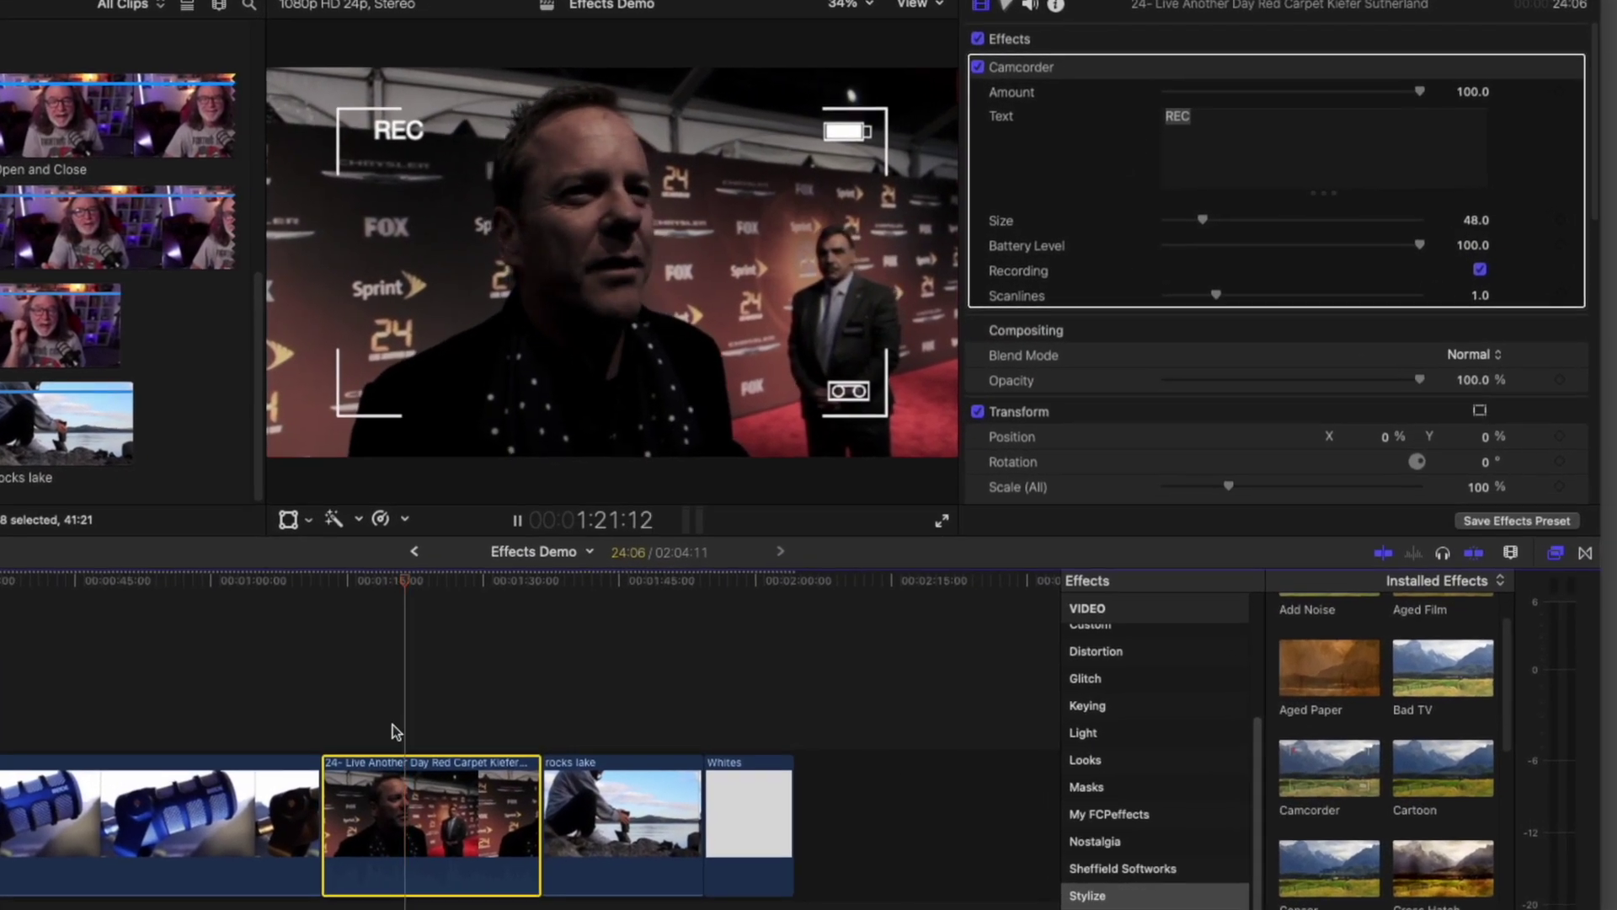
{"action": "key", "text": "space"}
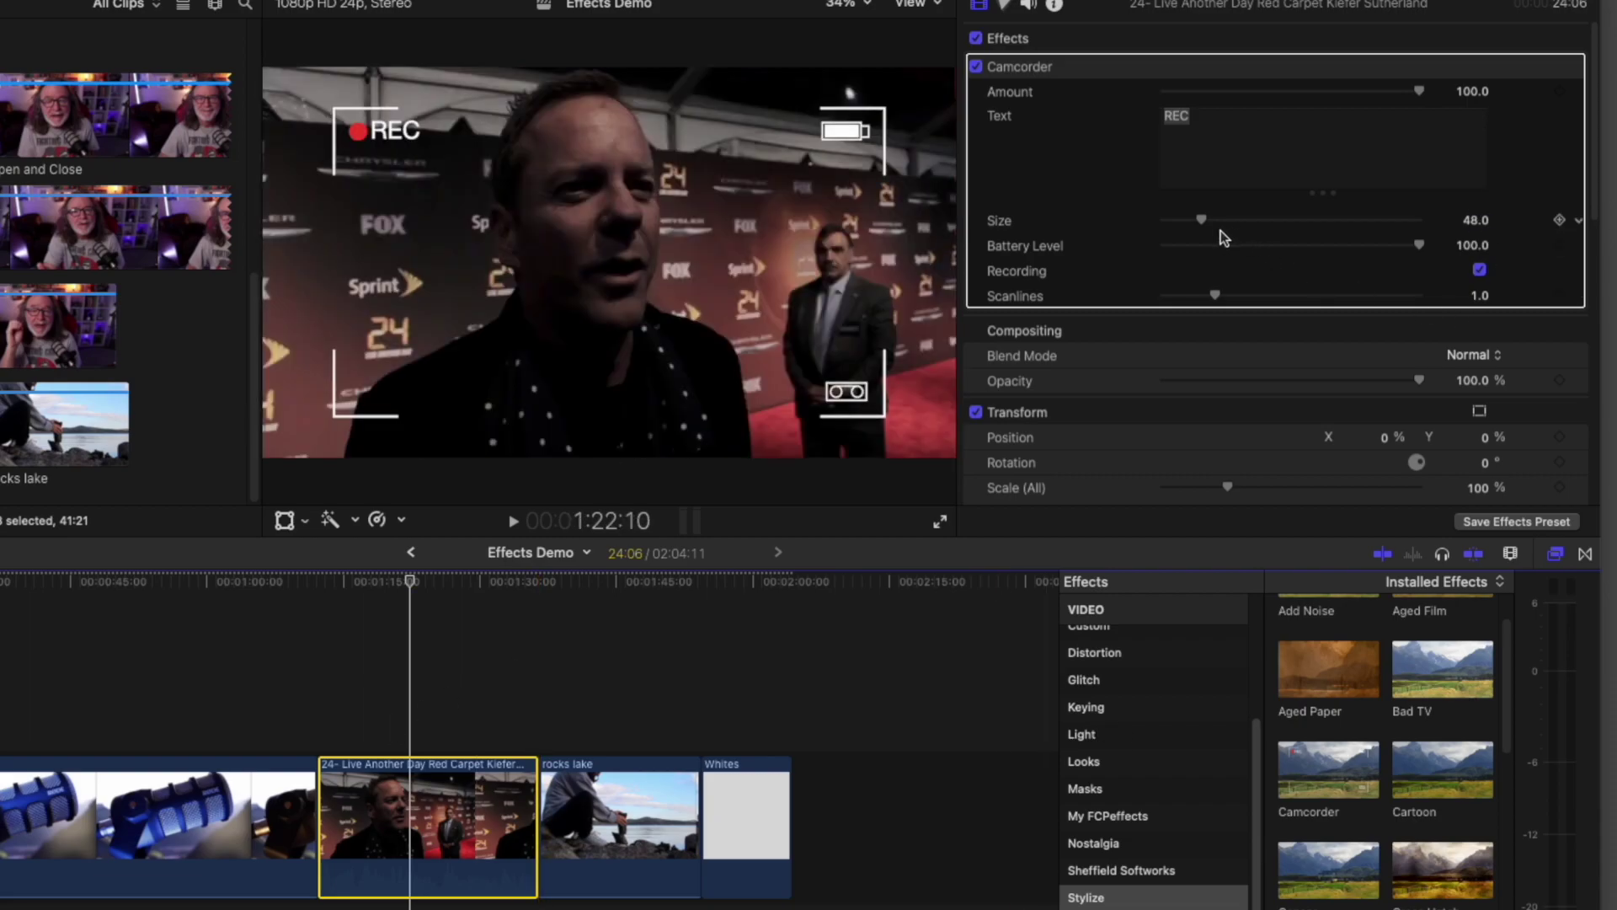
Set Camcorder Size 44.55, Battery Level 63.16, turn Recording on, and preview.
{"action": "left_click_drag", "start_coordinate": [1205, 220], "coordinate": [1205, 227]}
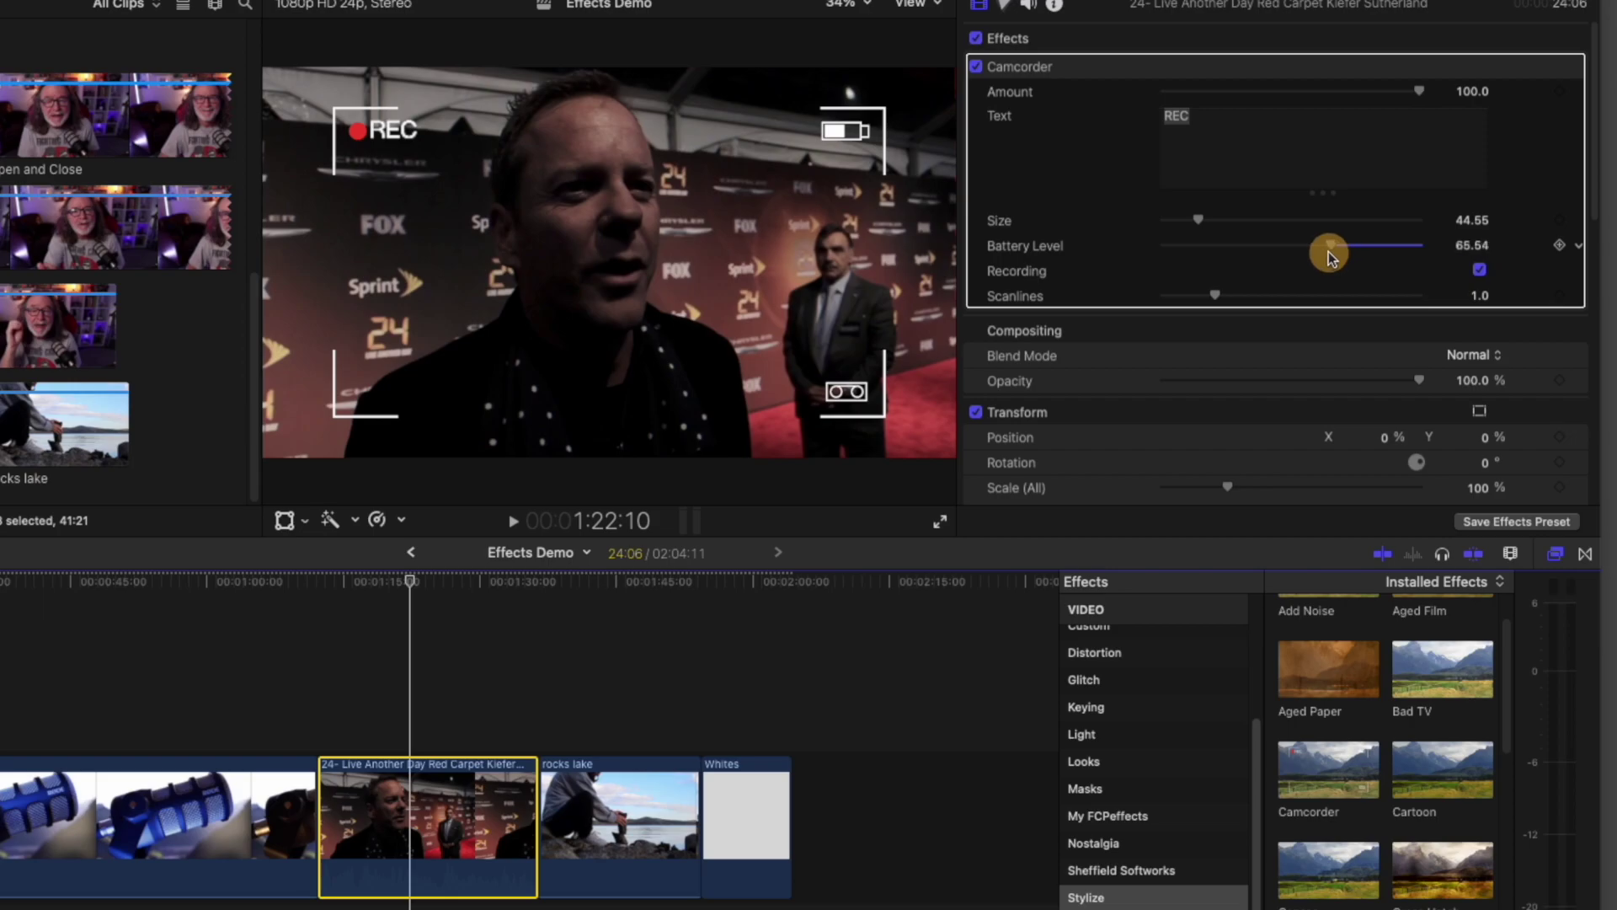
{"action": "left_click_drag", "start_coordinate": [1328, 252], "coordinate": [1324, 250]}
{"action": "left_click", "coordinate": [1480, 270]}
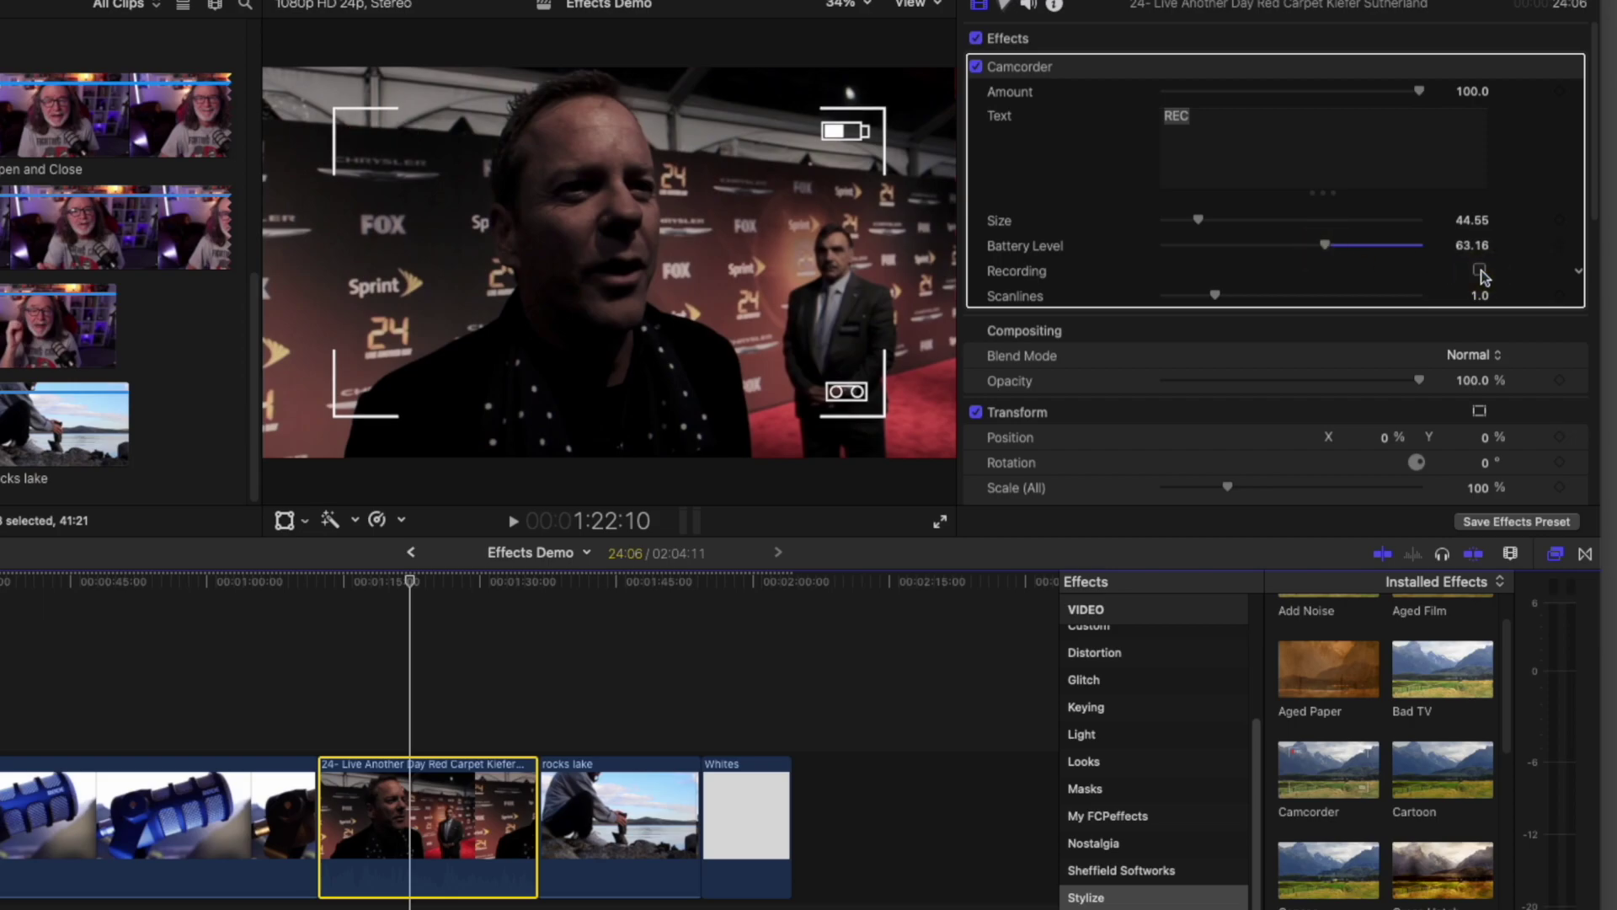
{"action": "key", "text": "space"}
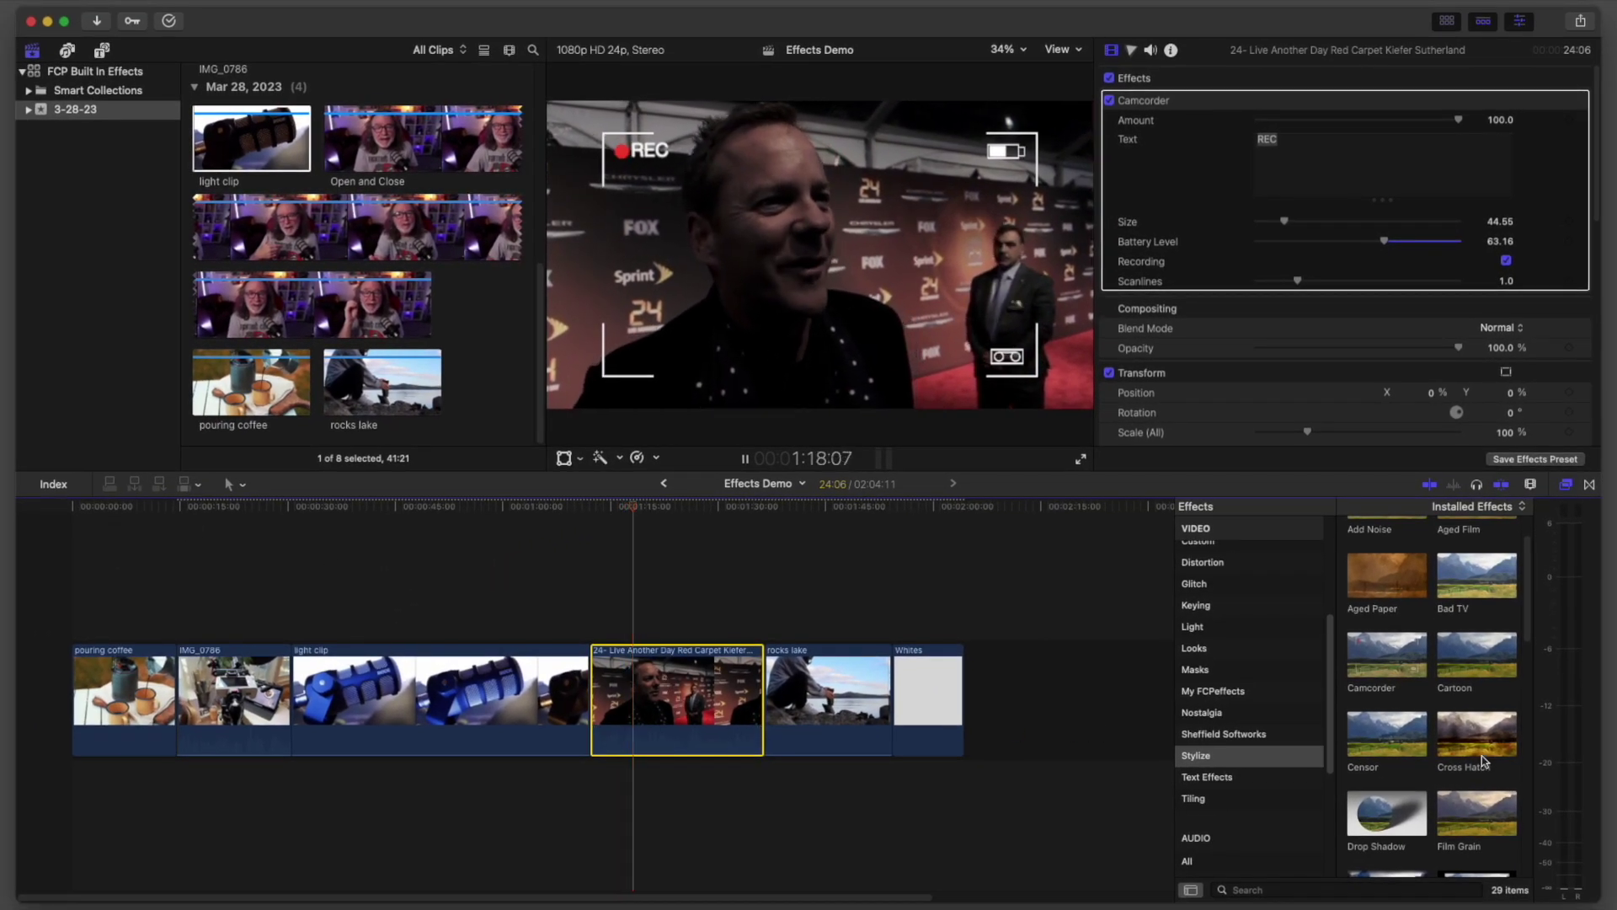
{"action": "key", "text": "space"}
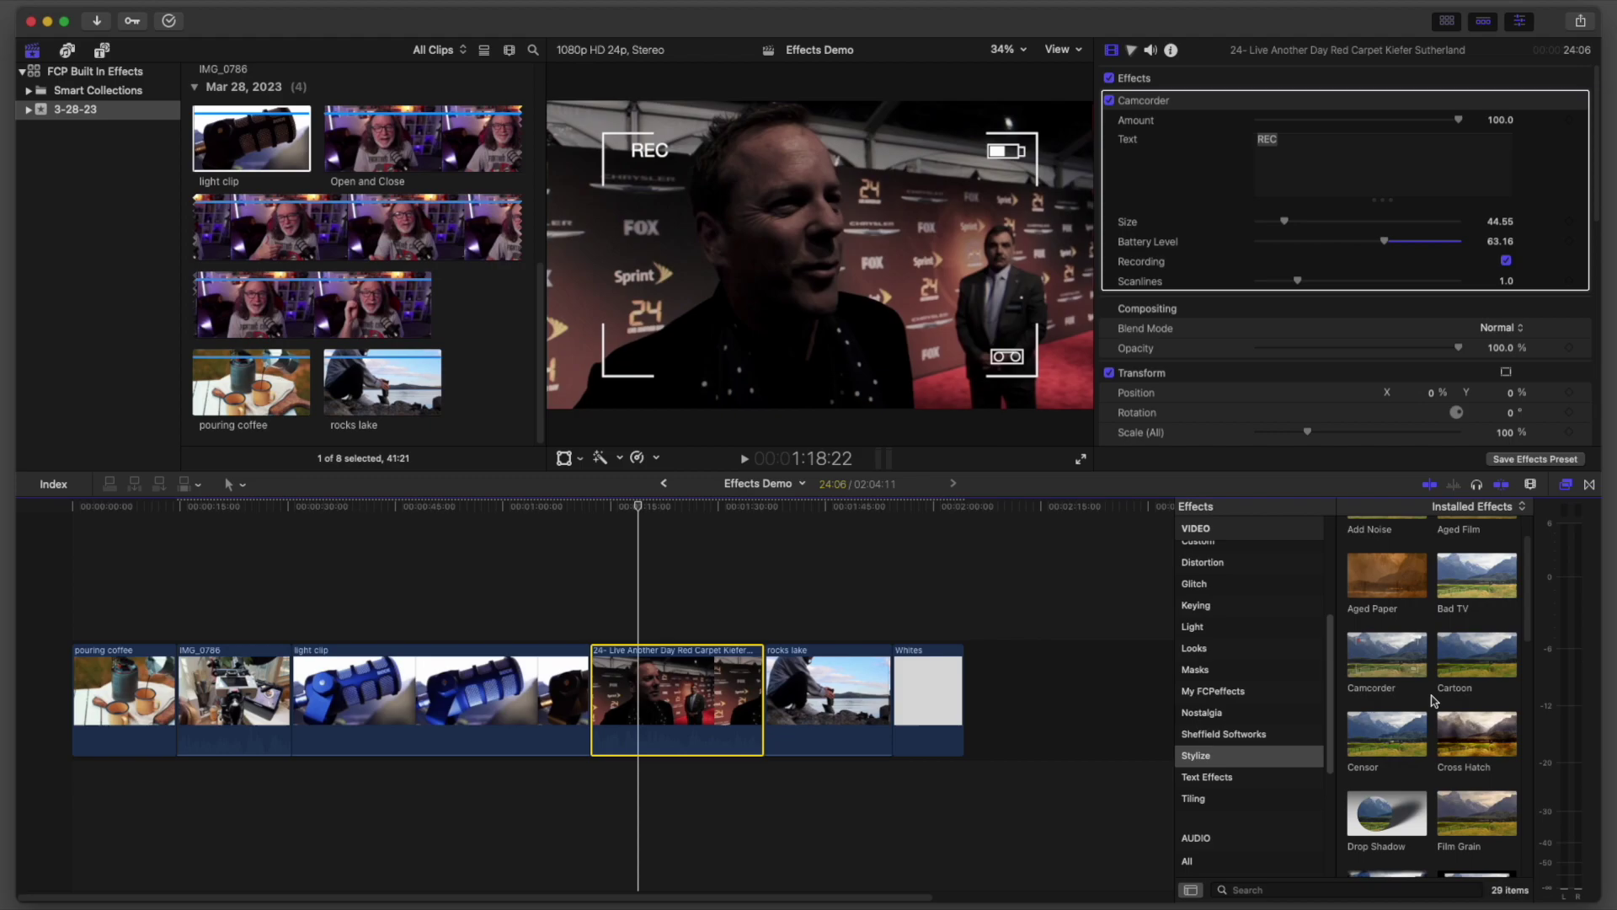
Add Handheld from the Stylize effects to the red carpet clip alongside Camcorder.
{"action": "scroll", "coordinate": [1432, 701], "scroll_direction": "down", "scroll_amount": 5}
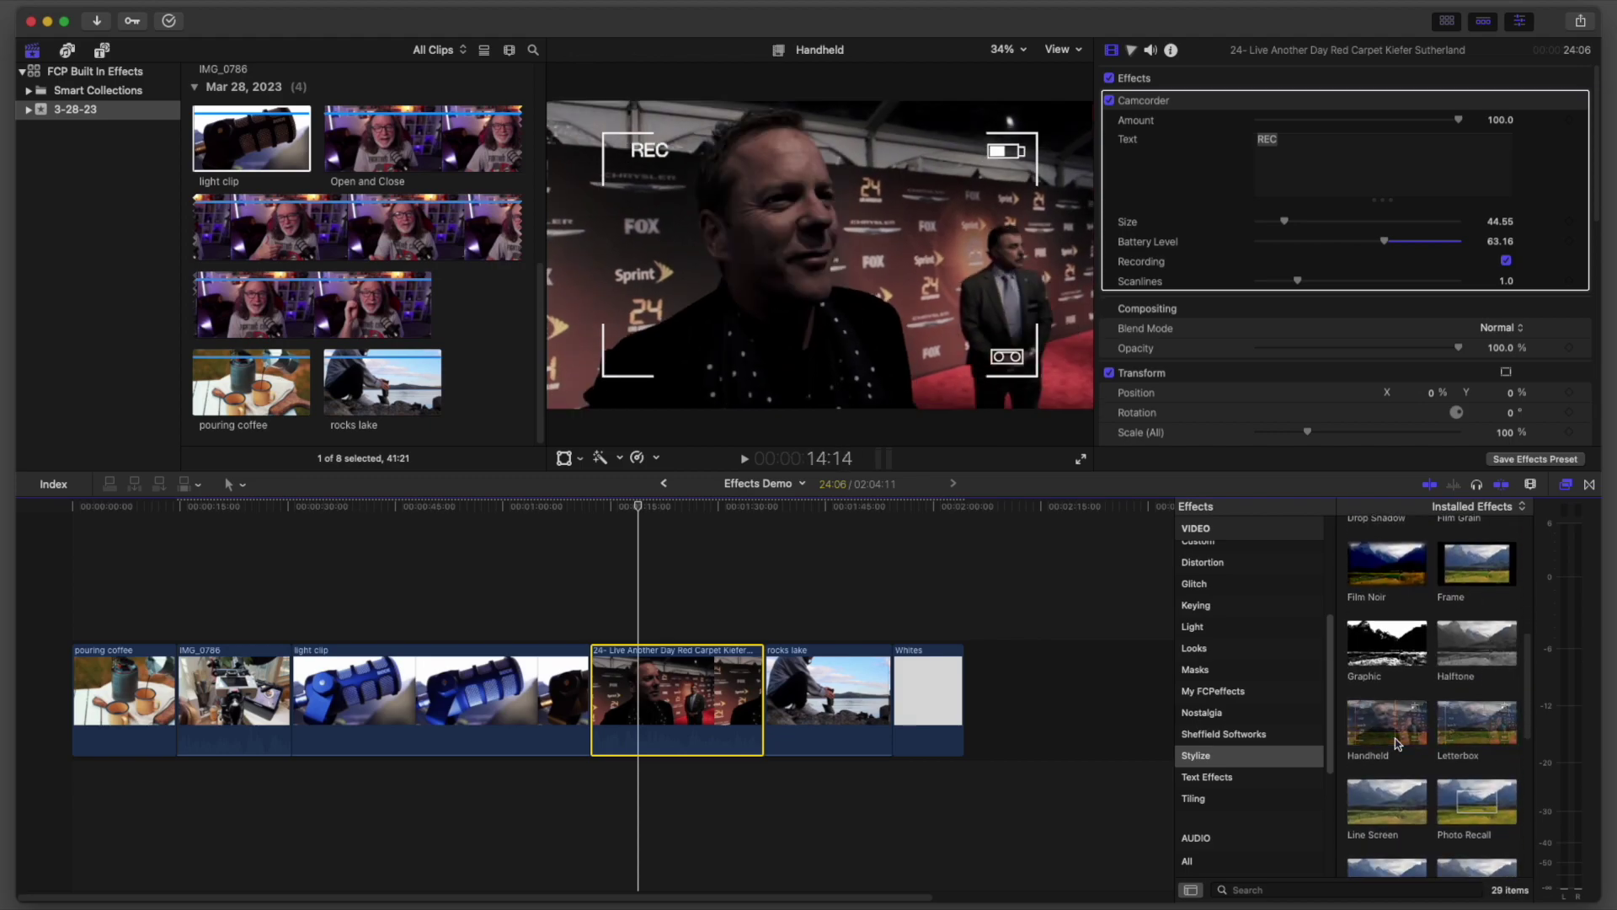
{"action": "left_click_drag", "start_coordinate": [1386, 722], "coordinate": [670, 721]}
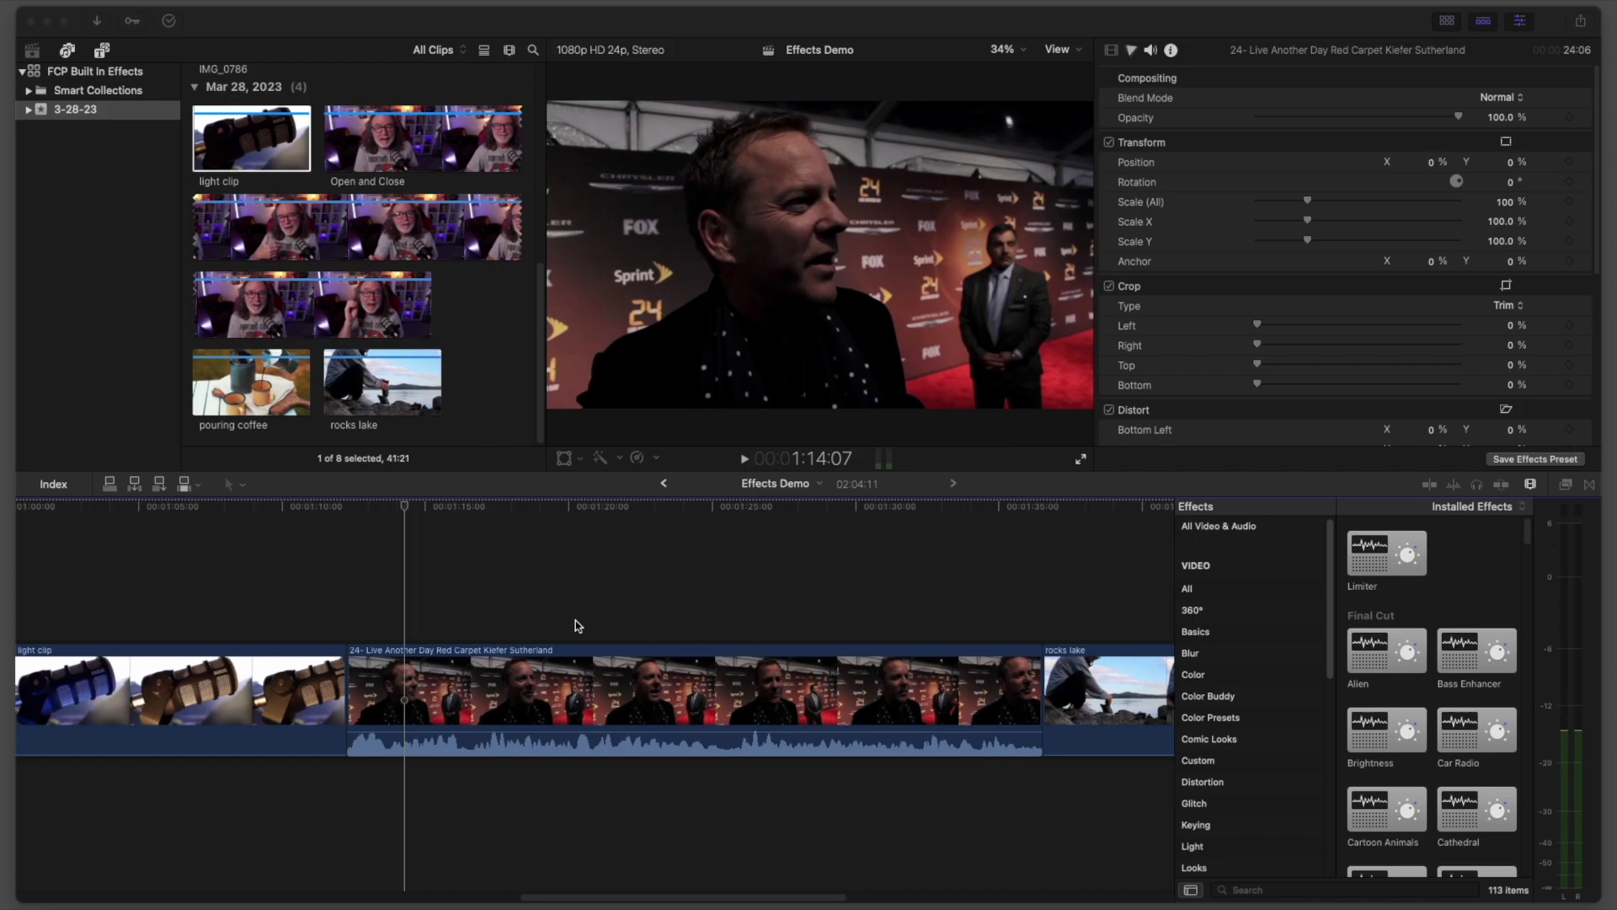
Select and play the red carpet clip, set the playhead near 1:19, and show its audio settings.
{"action": "left_click", "coordinate": [418, 691]}
{"action": "left_click", "coordinate": [458, 695]}
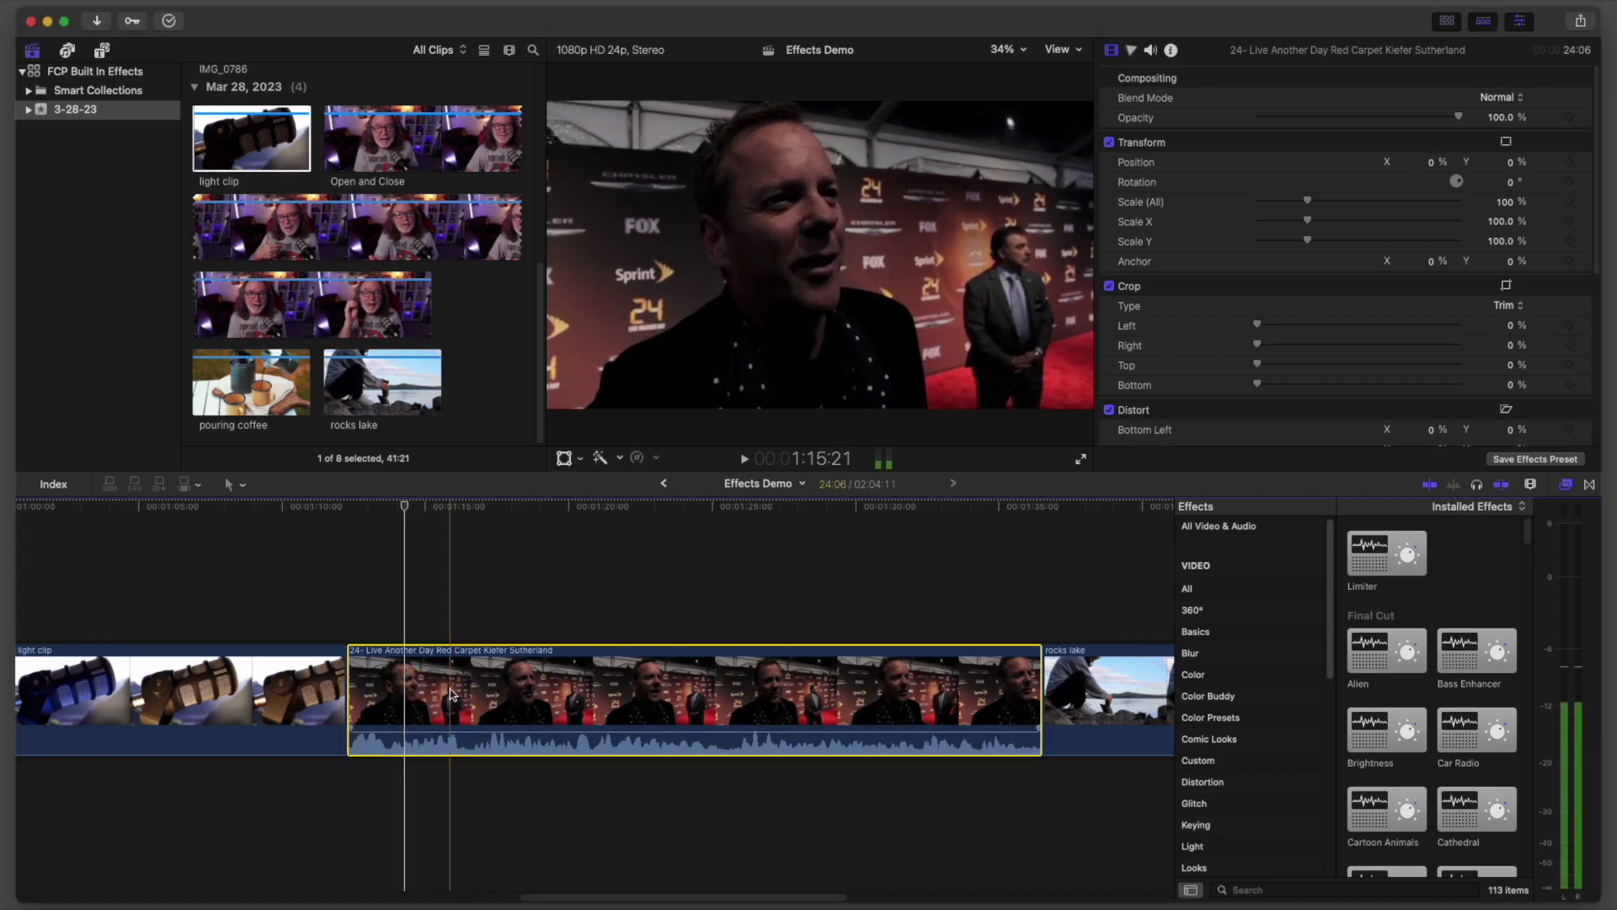
{"action": "key", "text": "space"}
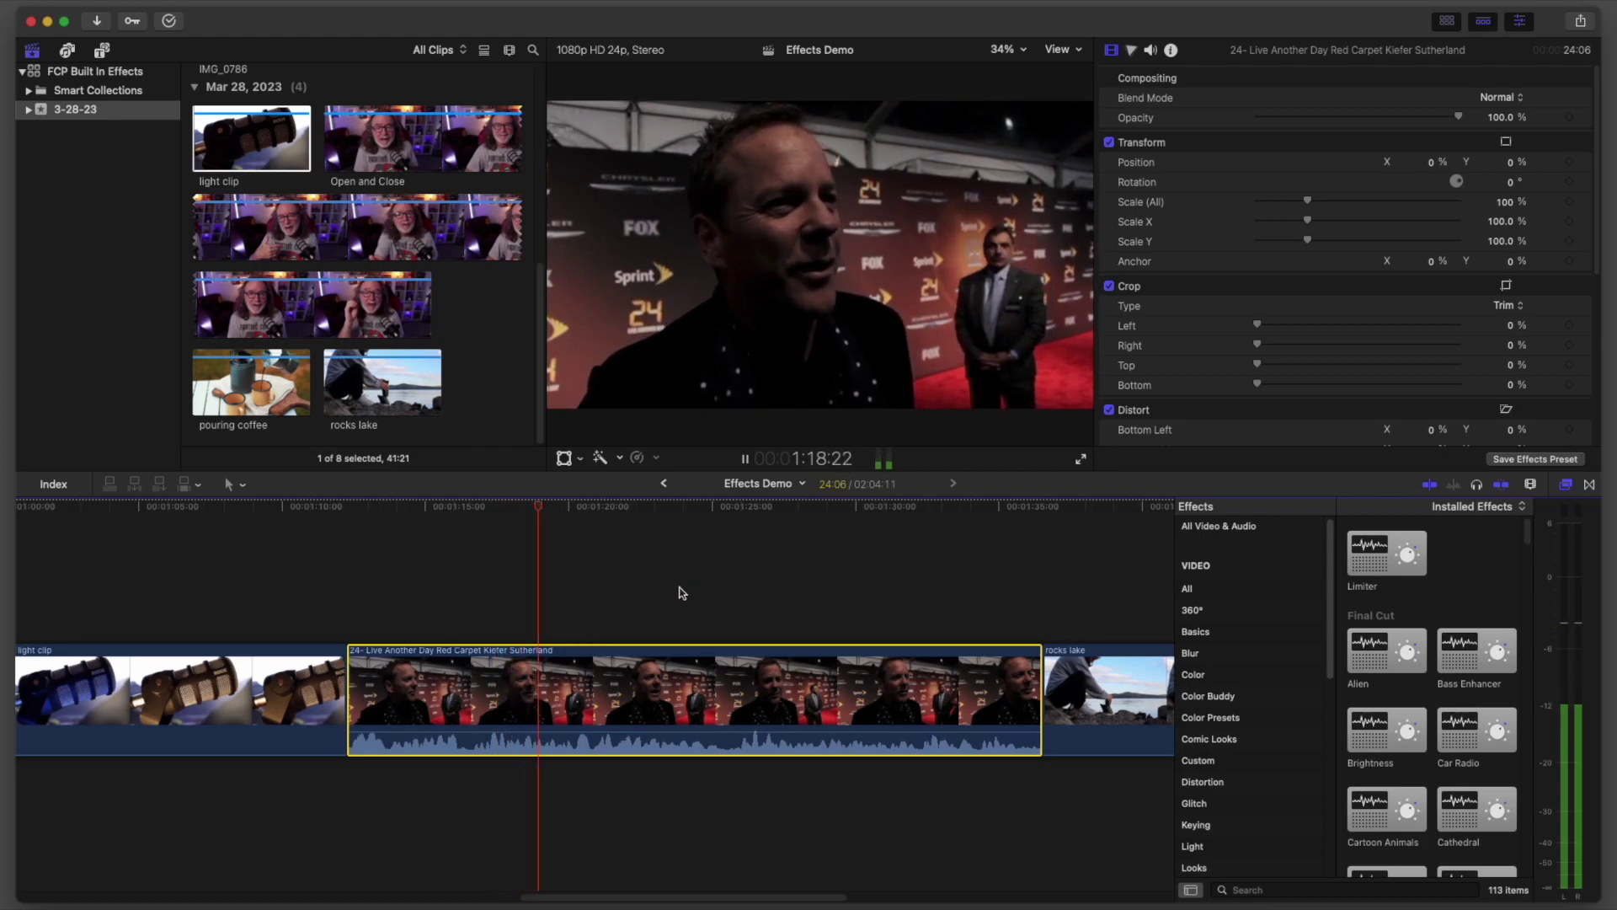
{"action": "key", "text": "space"}
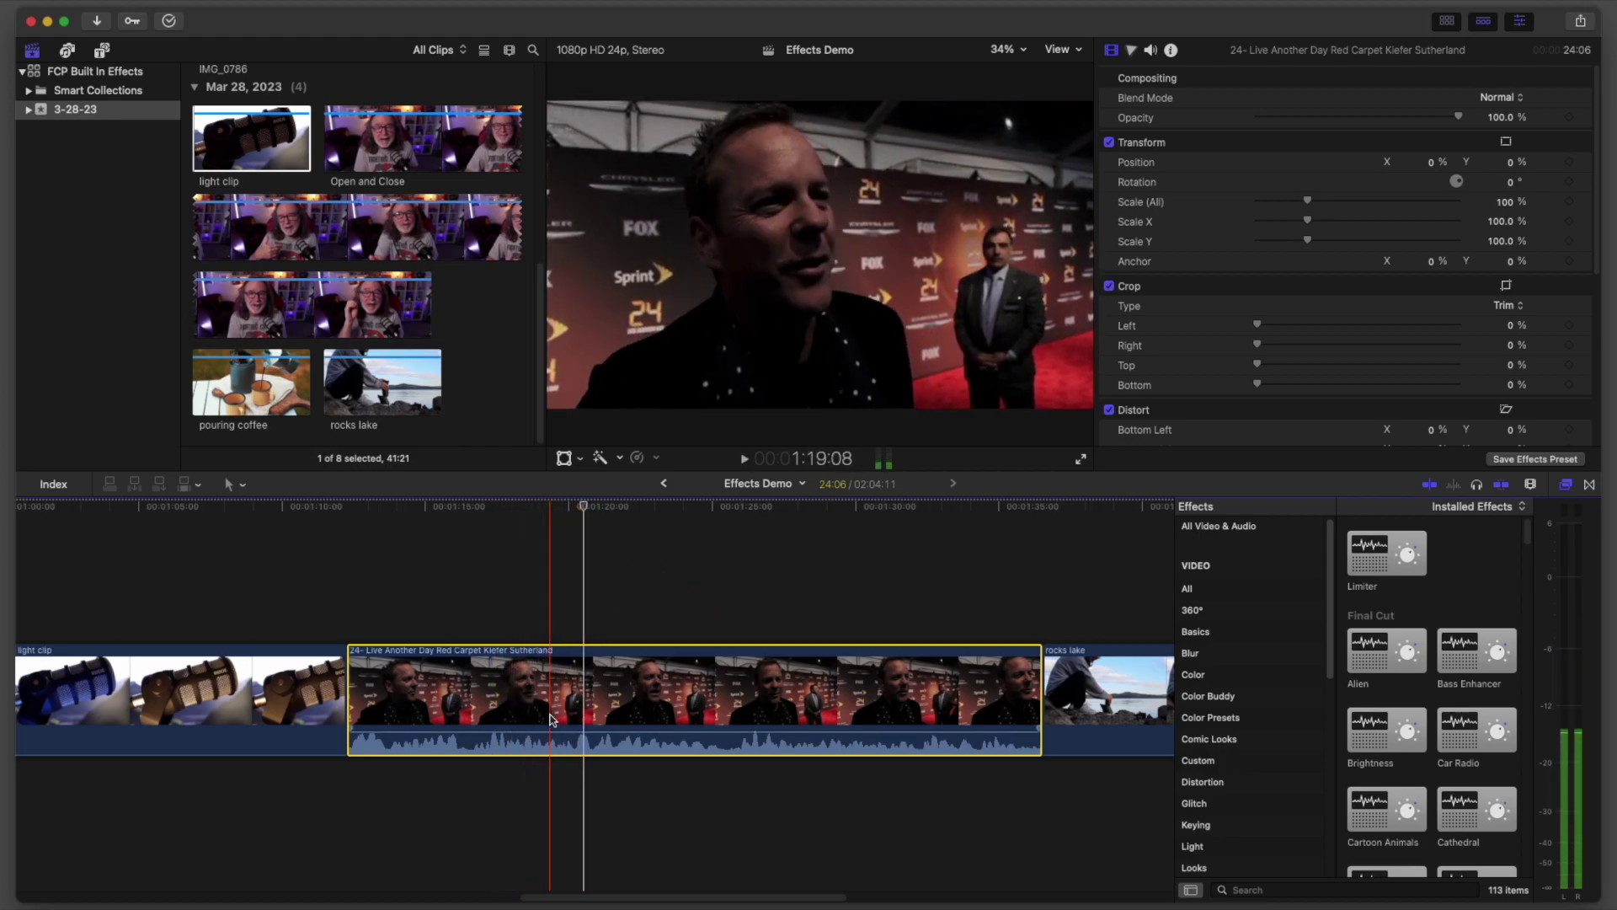
{"action": "left_click", "coordinate": [558, 716]}
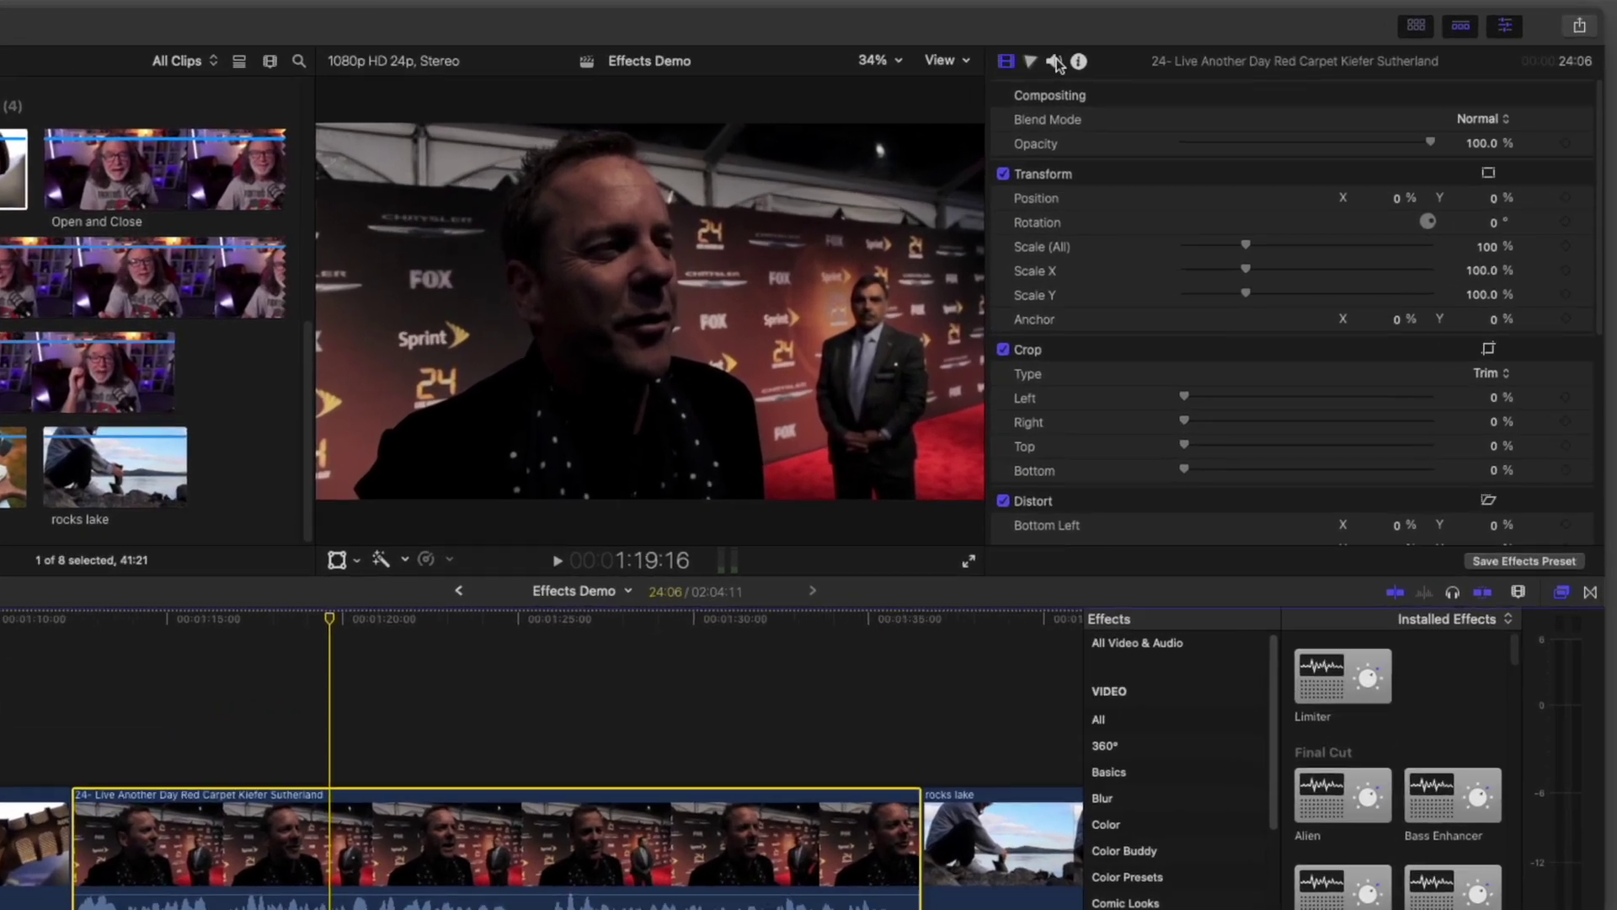
{"action": "left_click", "coordinate": [1151, 51]}
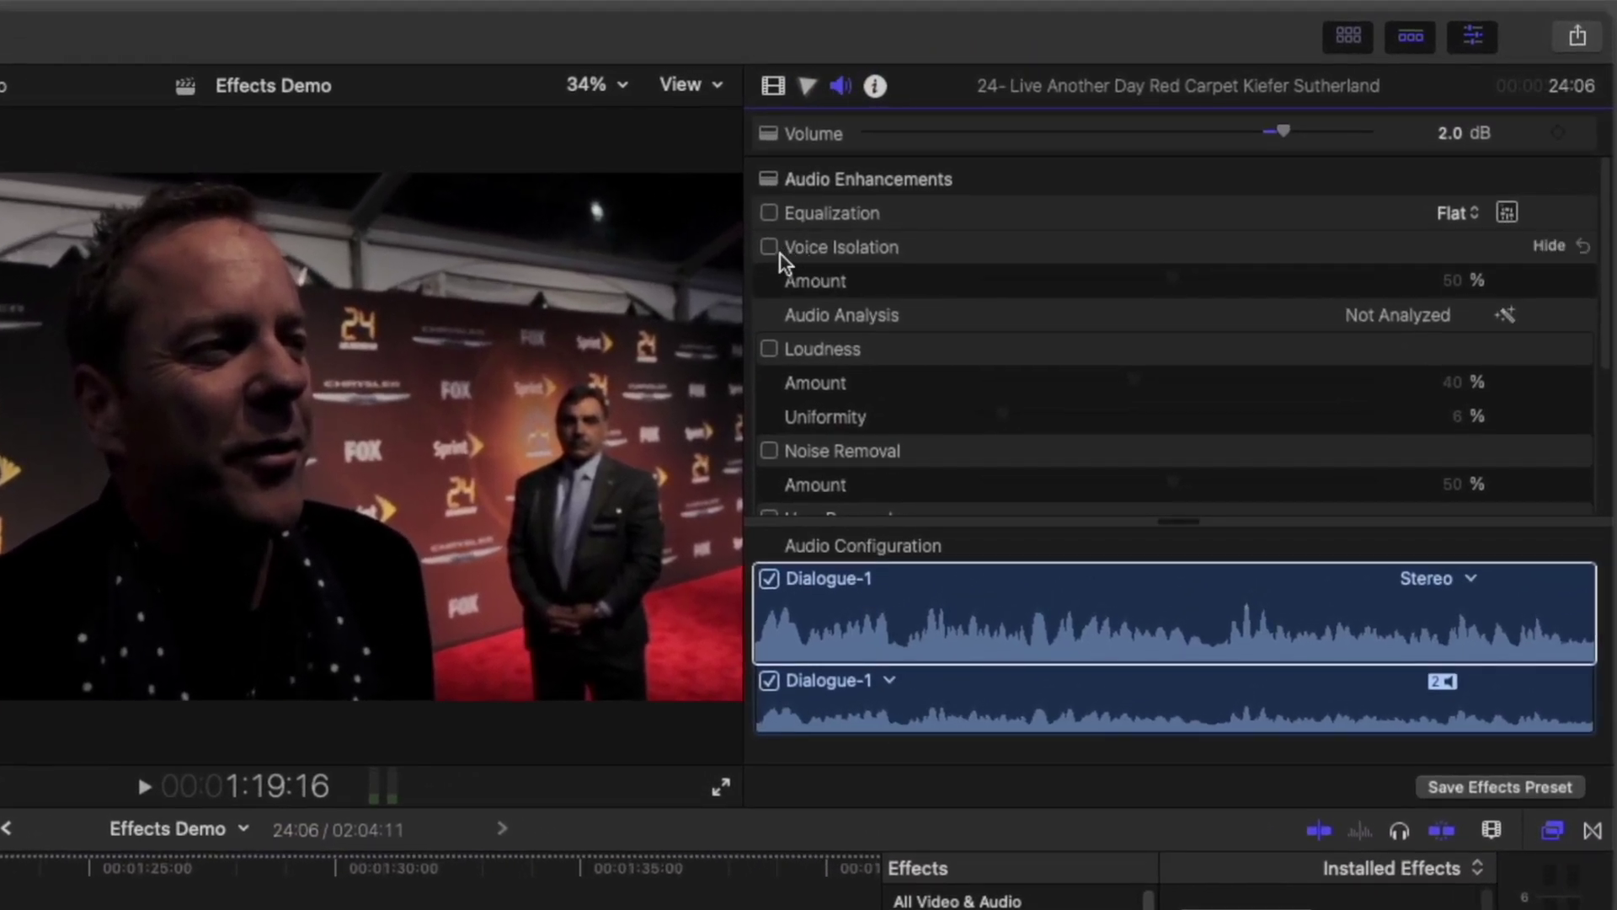
Enable 50% Voice Isolation, compare it on and off, then return the playhead to about 1:23.
{"action": "left_click", "coordinate": [770, 248]}
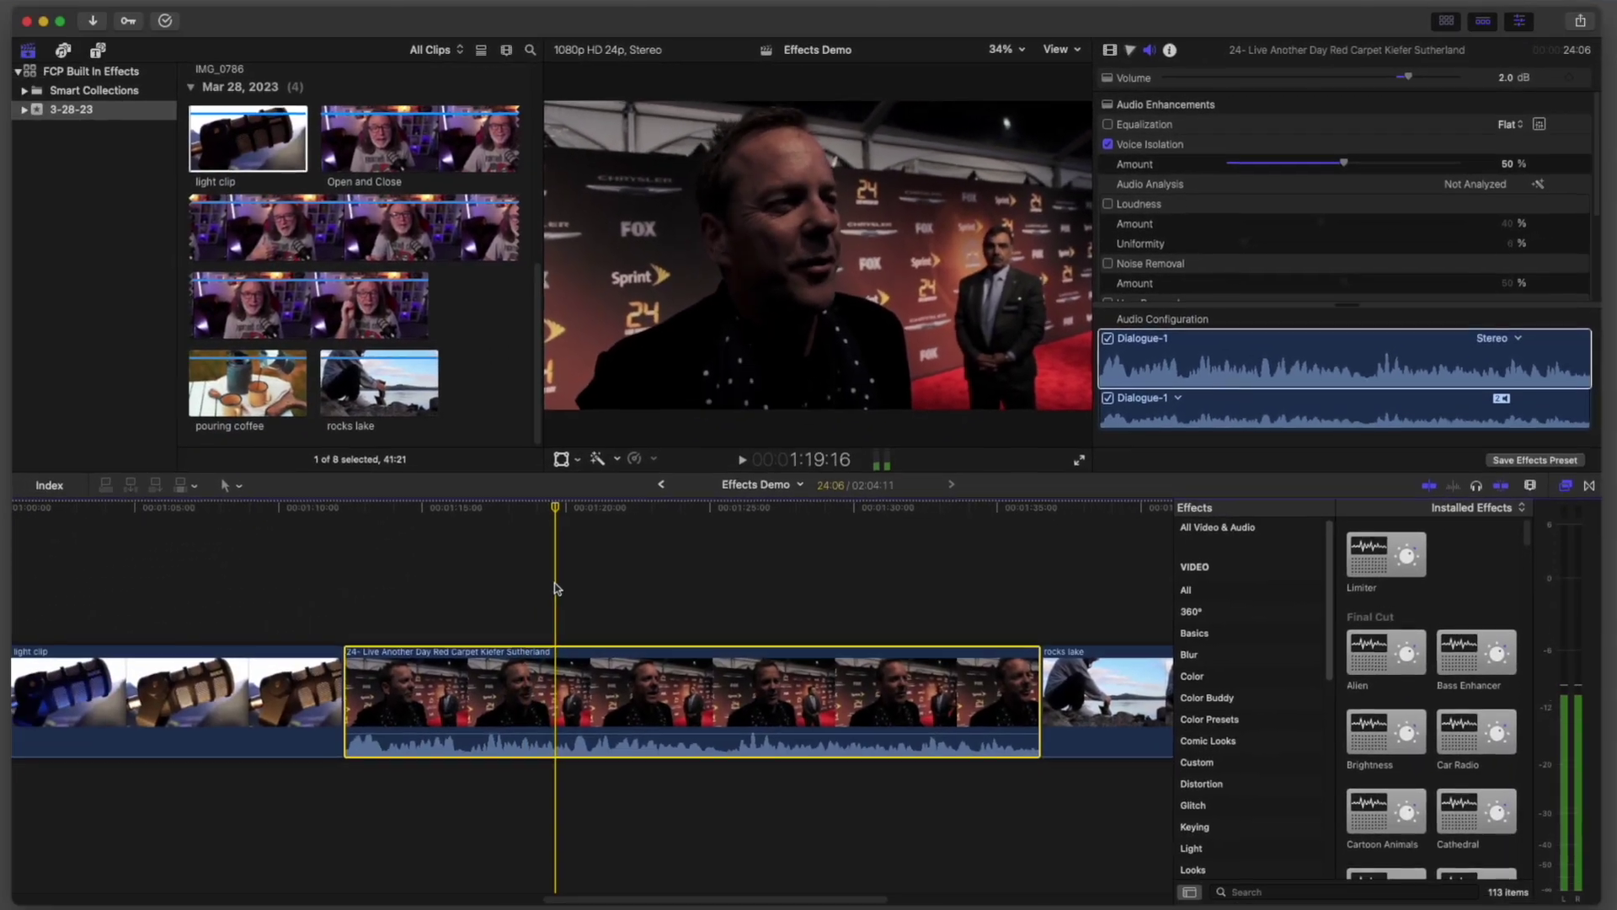
{"action": "key", "text": "space"}
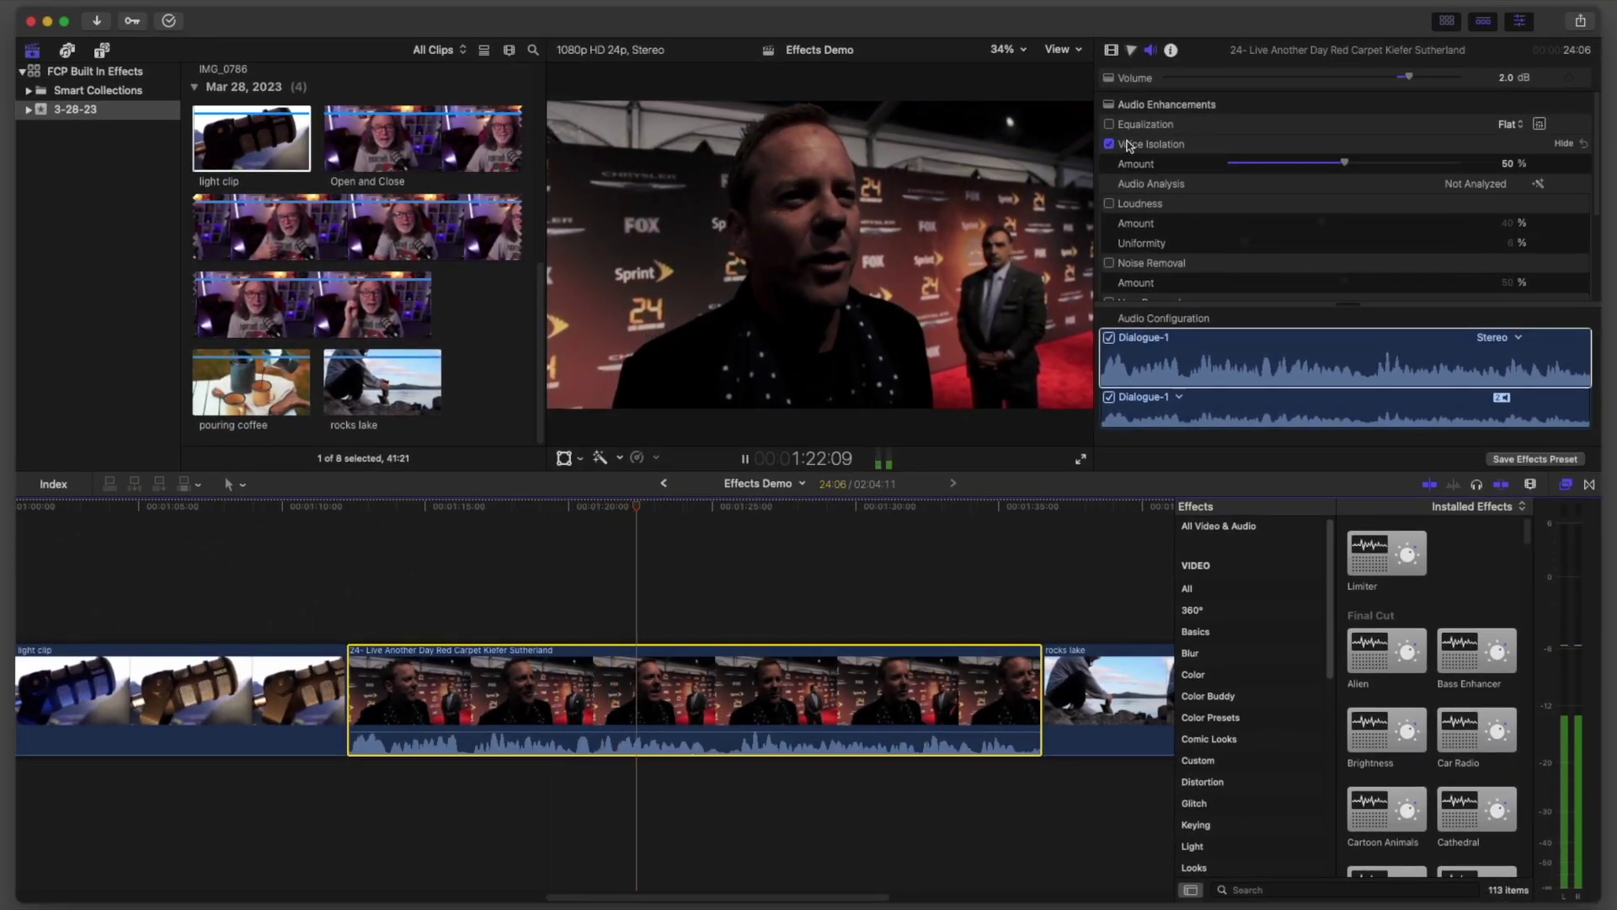
{"action": "left_click", "coordinate": [1109, 145]}
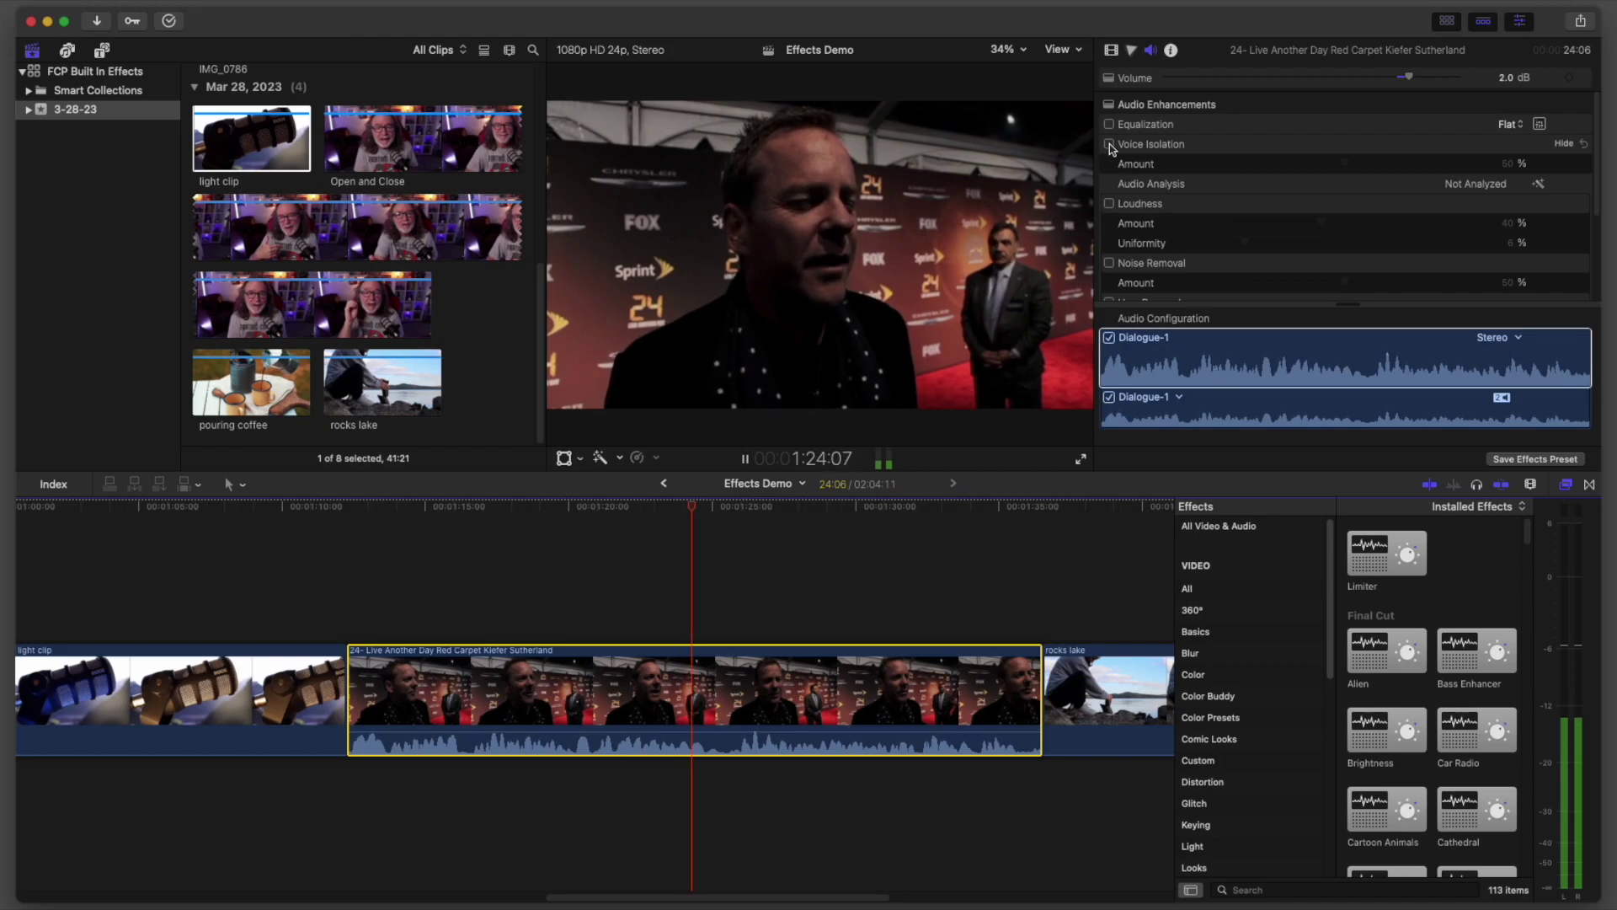
{"action": "left_click", "coordinate": [1109, 145]}
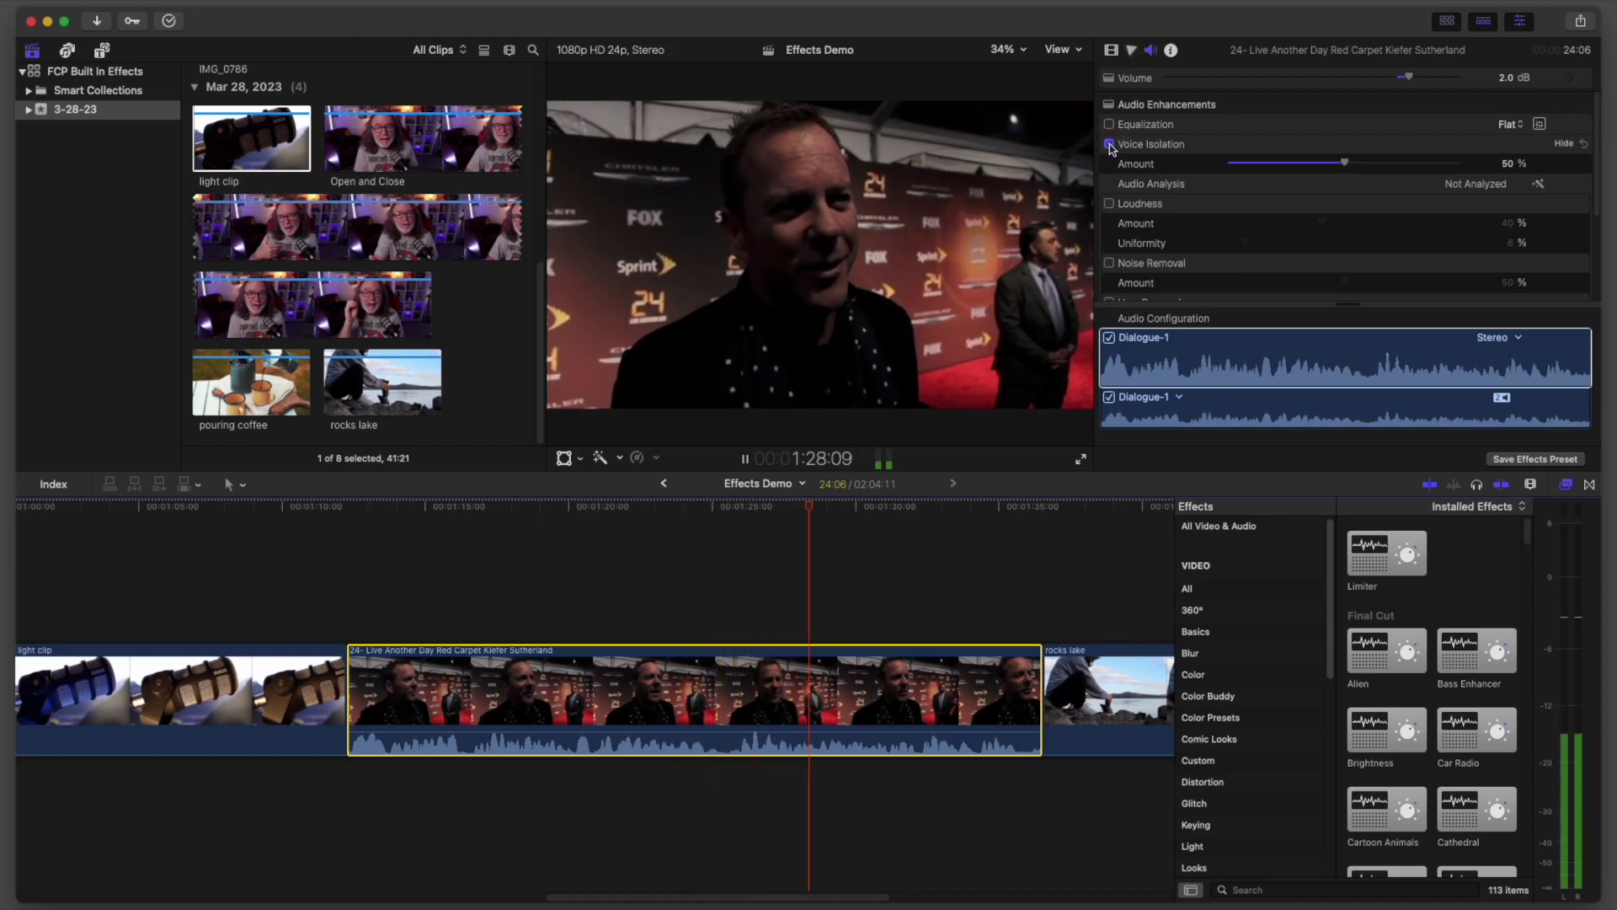
{"action": "key", "text": "space"}
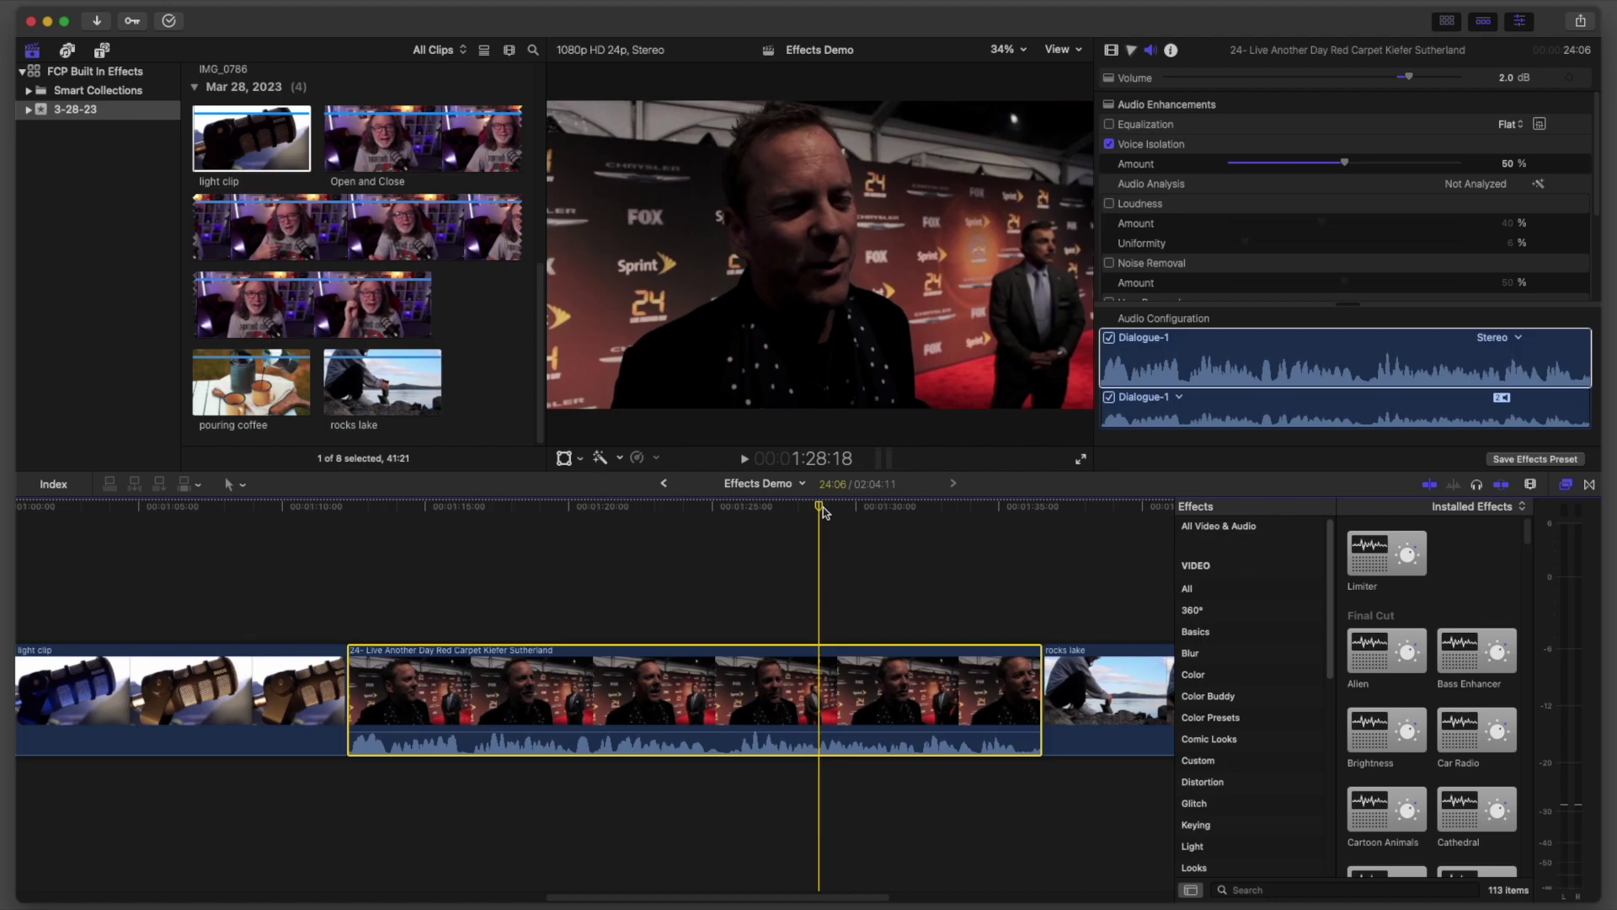
{"action": "left_click", "coordinate": [705, 509]}
{"action": "left_click_drag", "start_coordinate": [705, 514], "coordinate": [669, 509]}
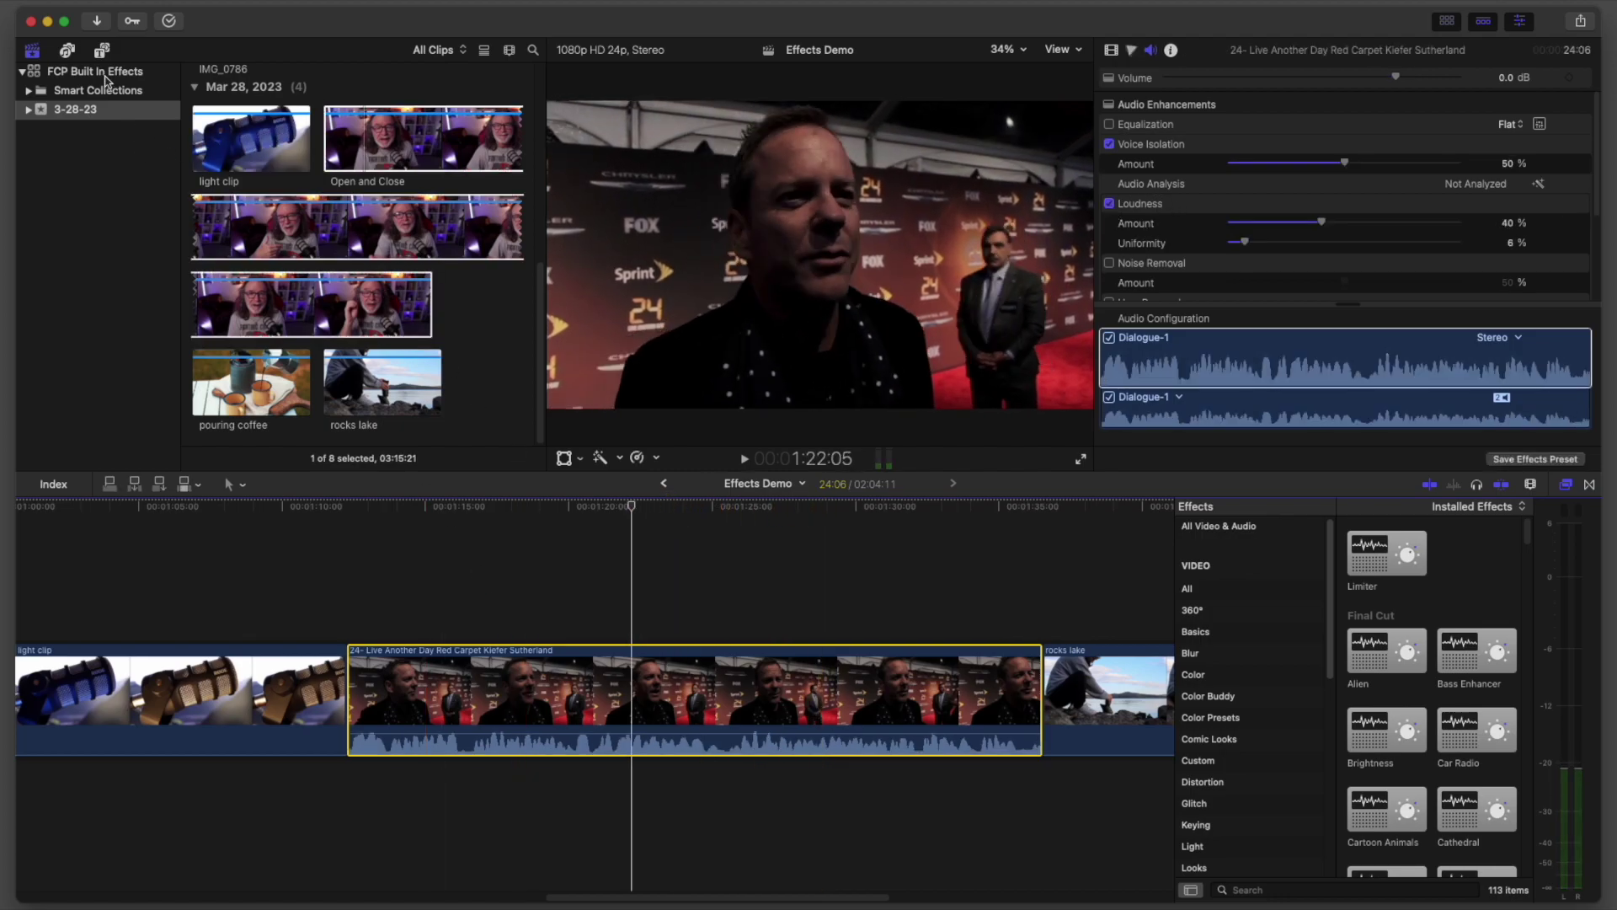
Open the FCP Built In Effects project, play the intro, and select the Open and Close clip.
{"action": "scroll", "coordinate": [322, 202], "scroll_direction": "up", "scroll_amount": 10}
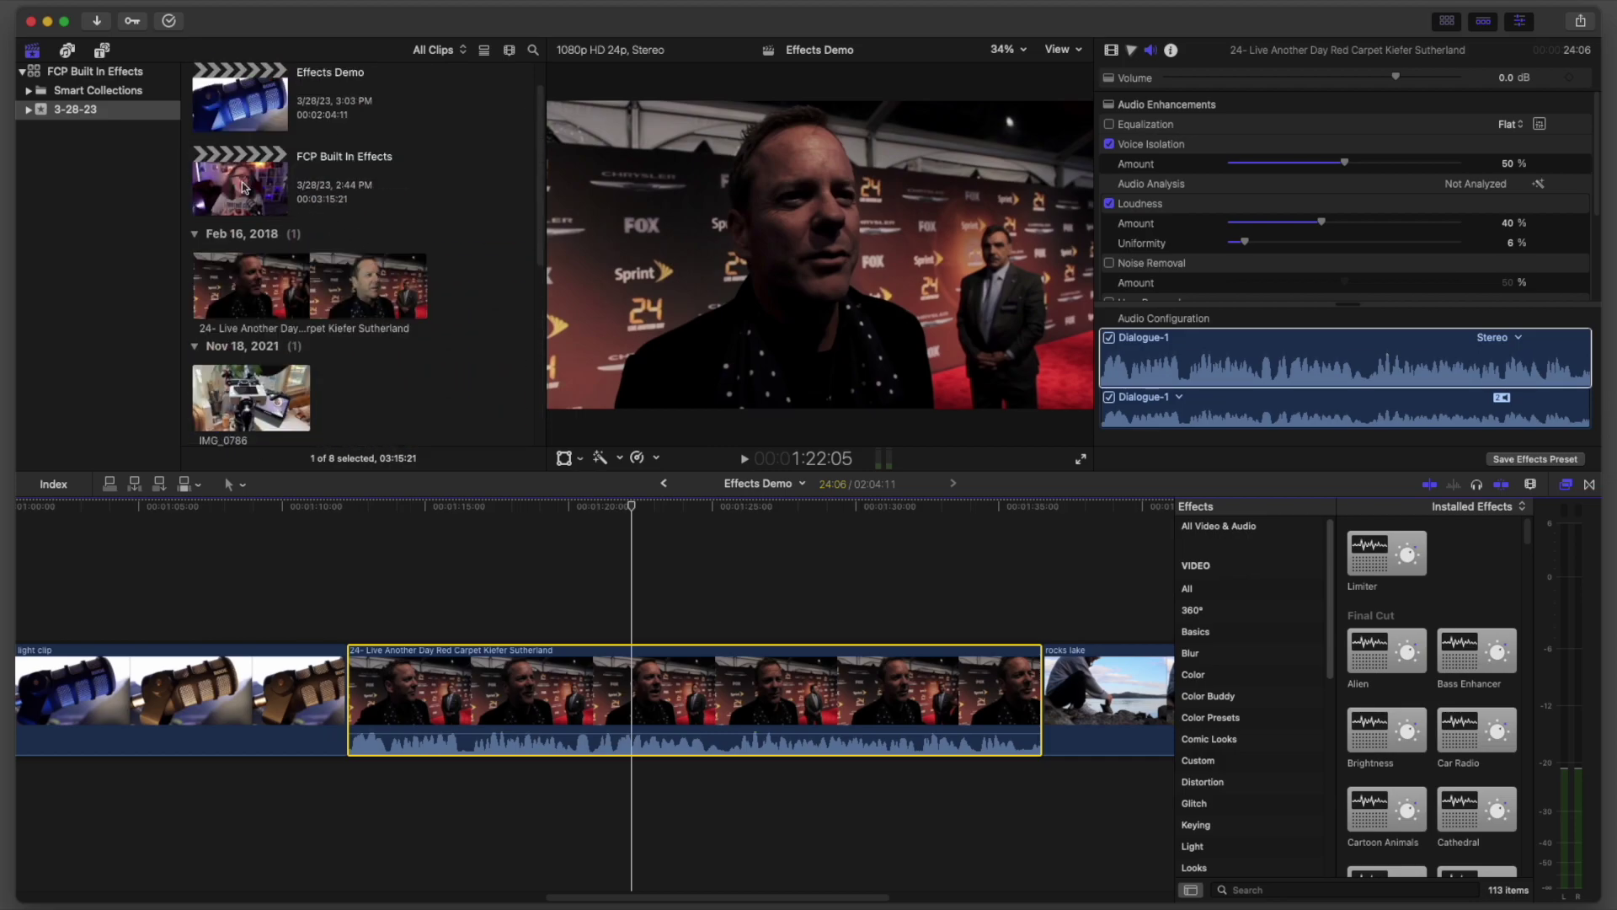
{"action": "double_click", "coordinate": [243, 187]}
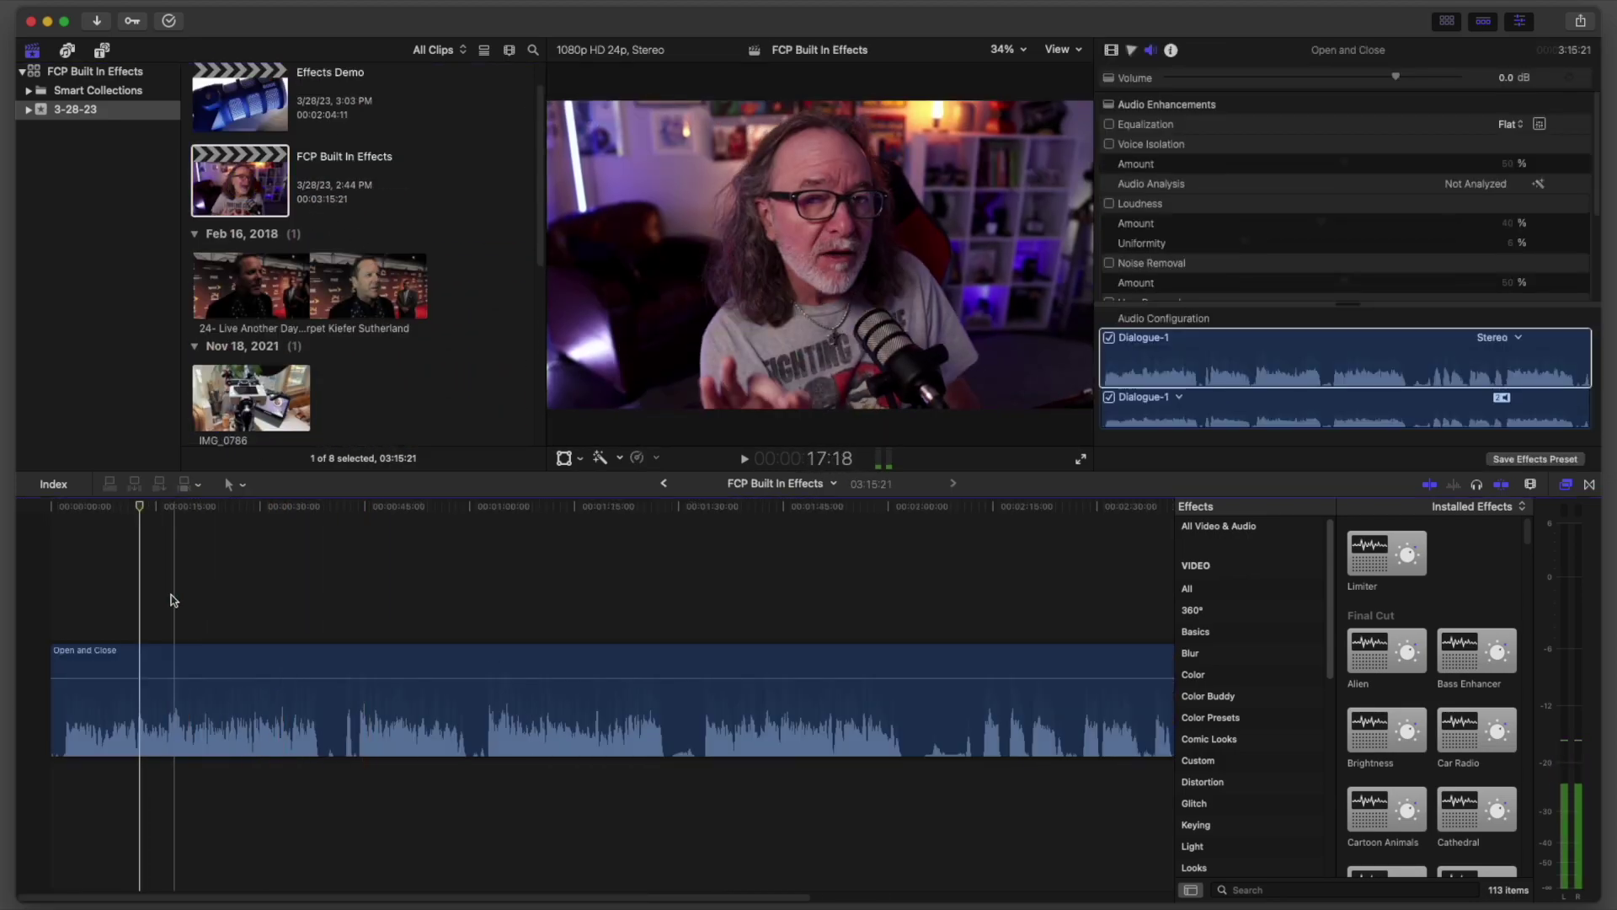
{"action": "left_click", "coordinate": [108, 590]}
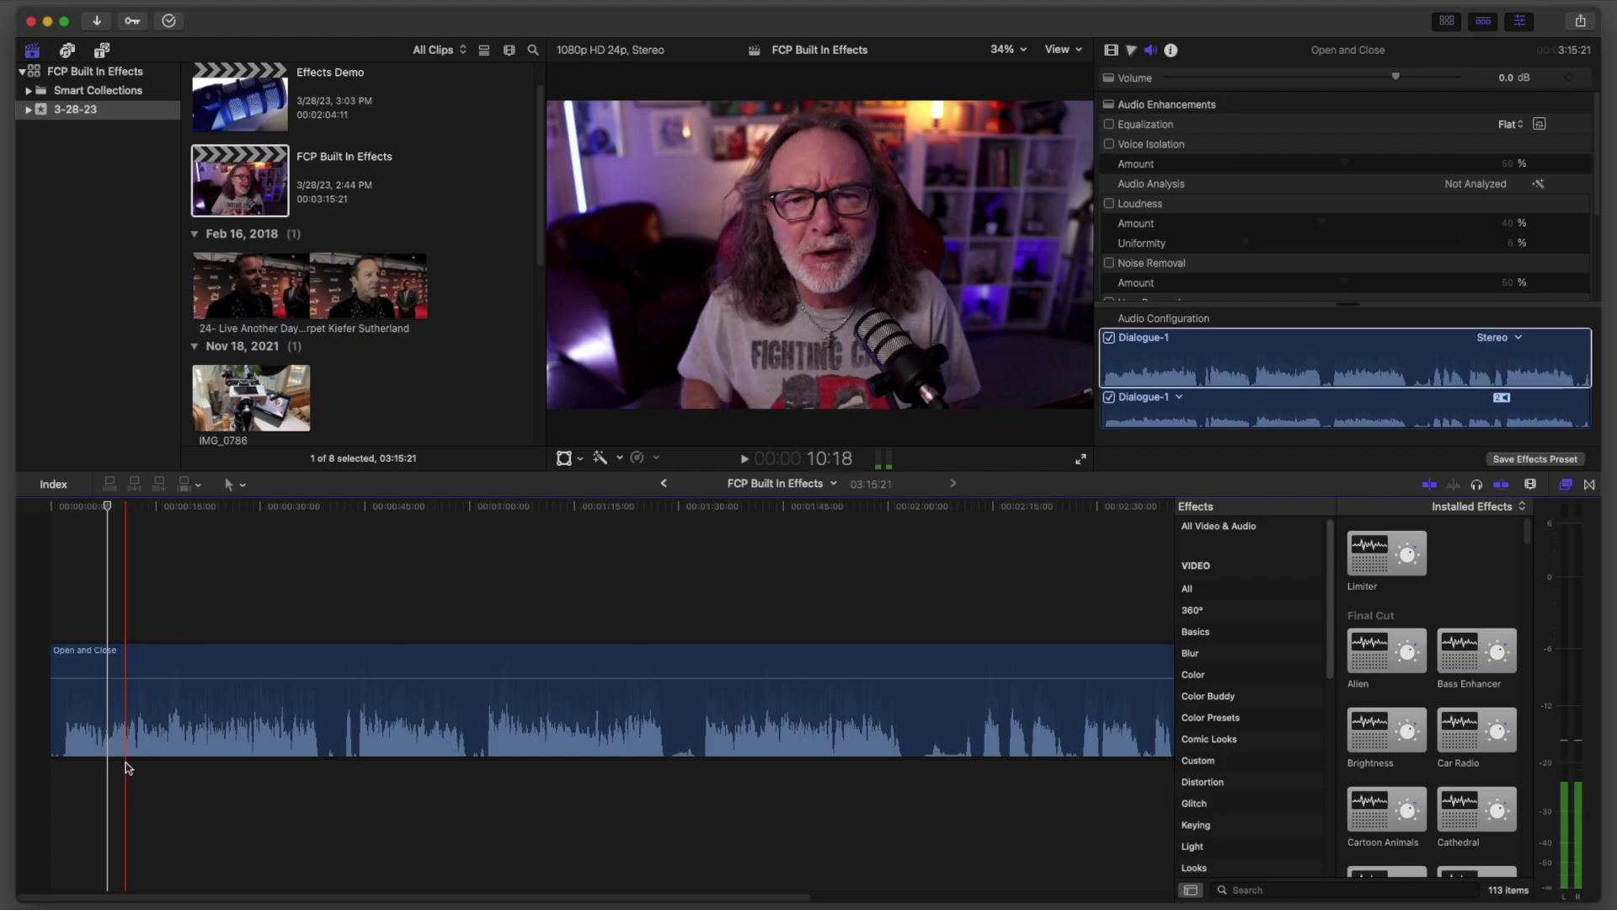
{"action": "key", "text": "space"}
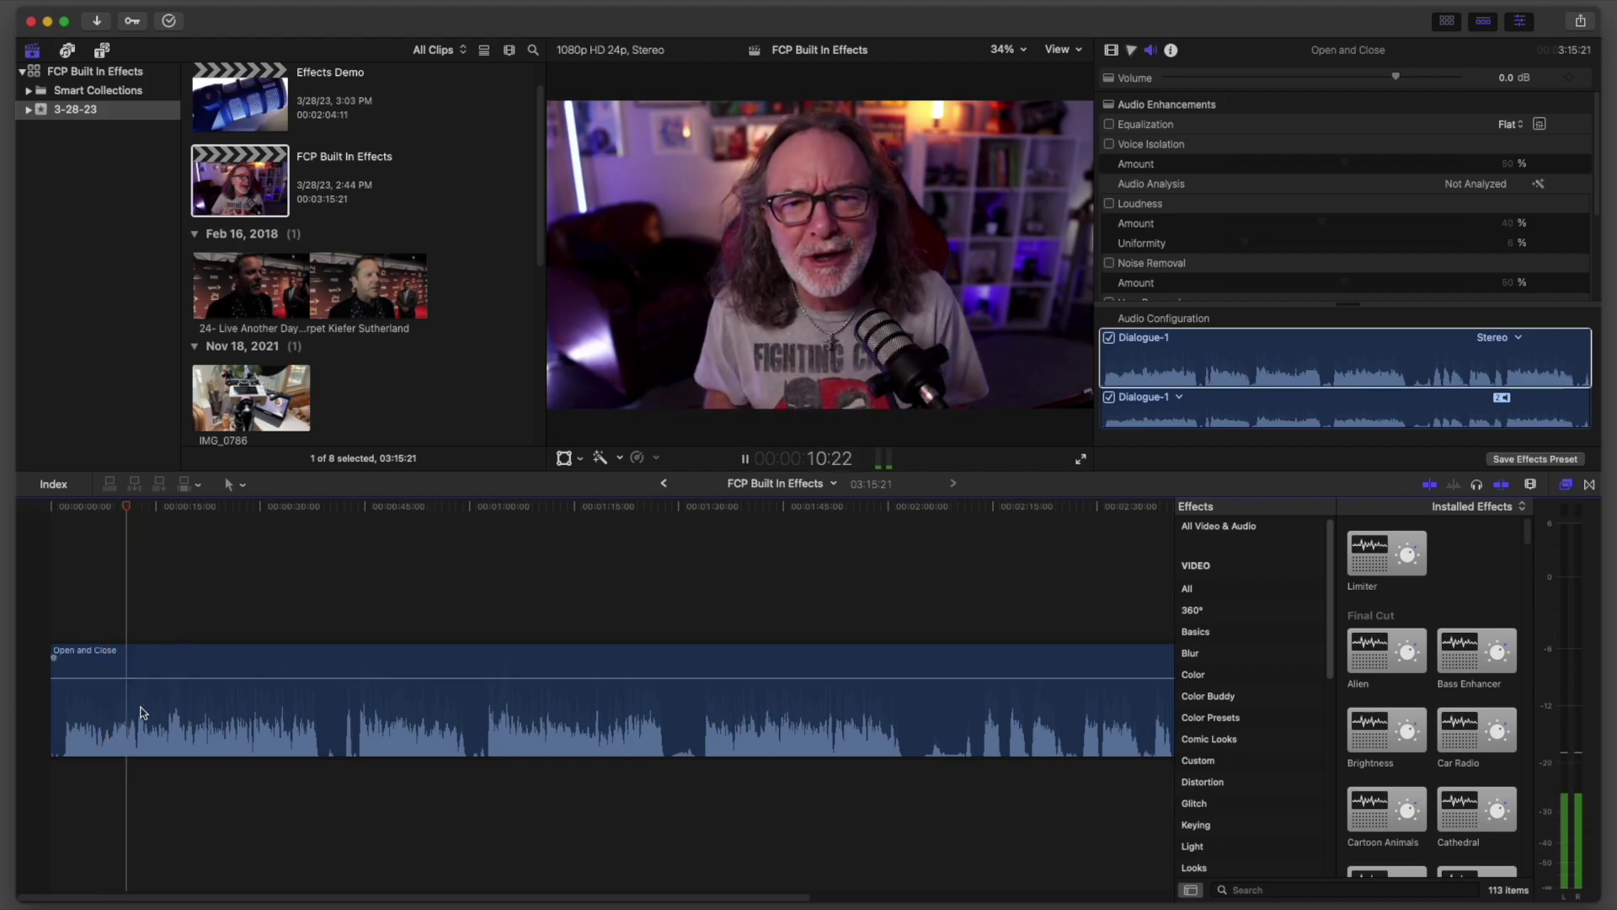
{"action": "left_click", "coordinate": [143, 712]}
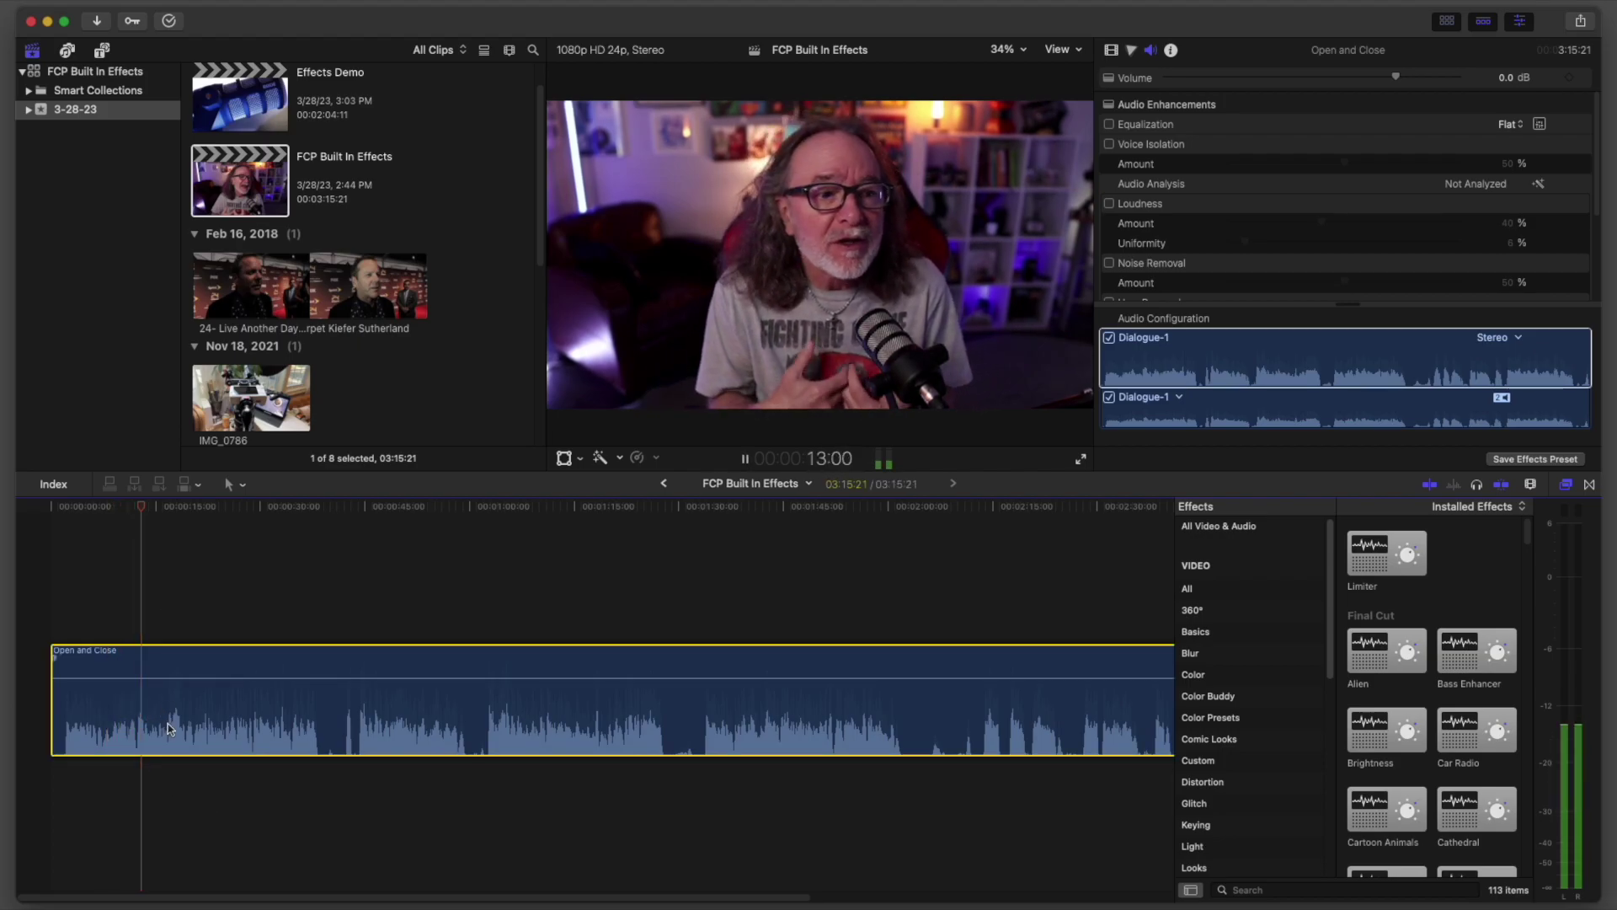
{"action": "key", "text": "space"}
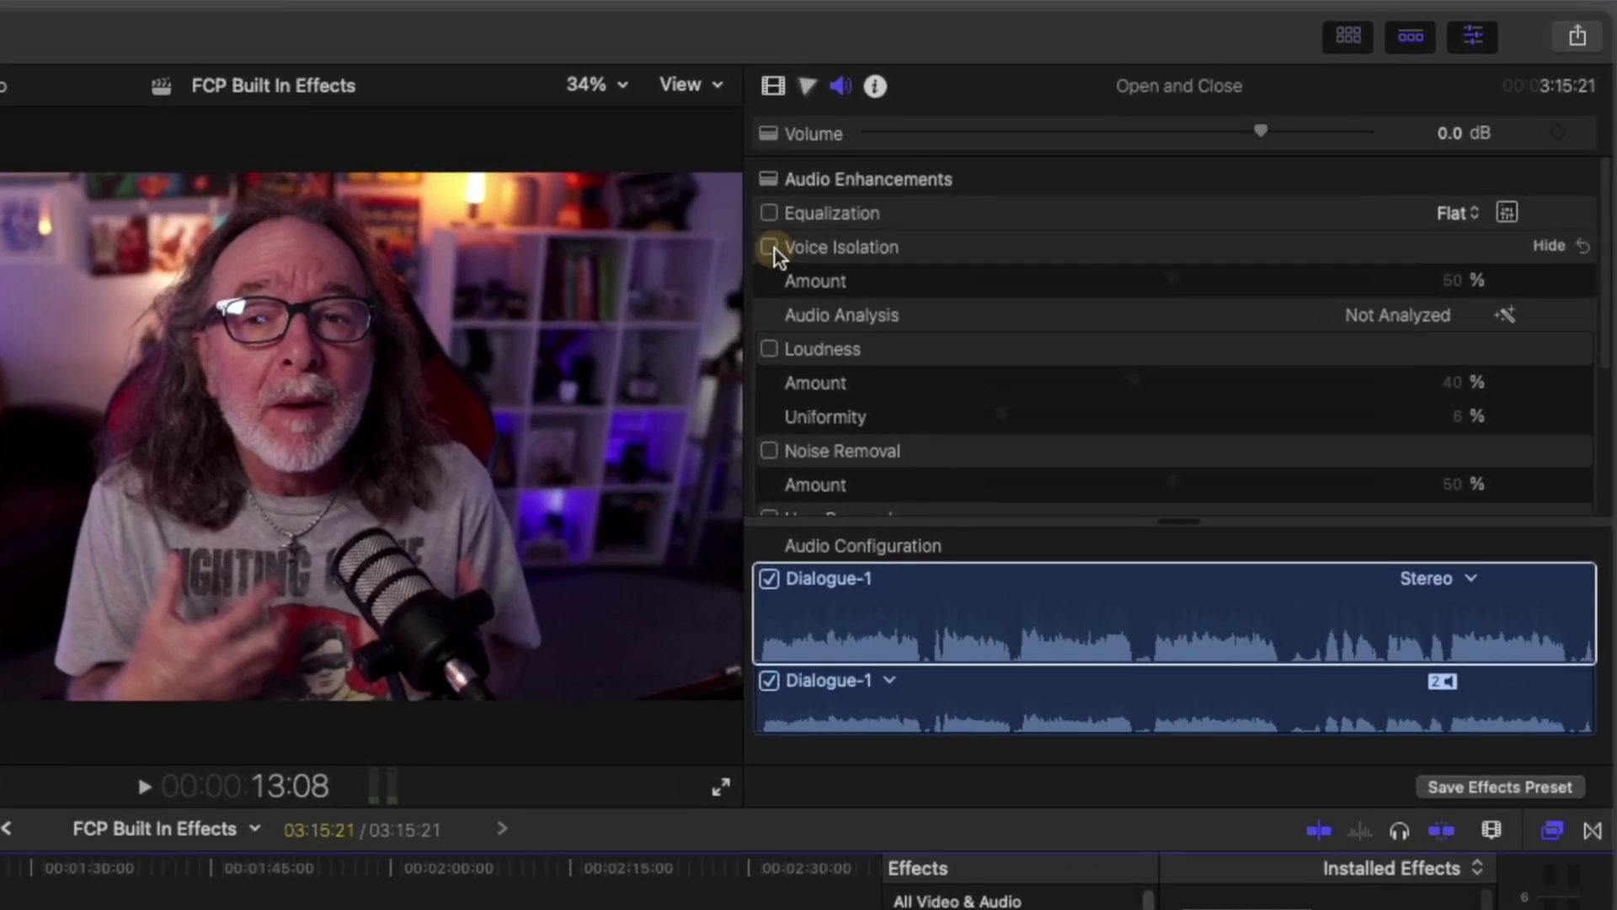
Turn on Voice Isolation and Loudness for the clip, with Loudness Amount at 25%.
{"action": "left_click", "coordinate": [773, 247]}
{"action": "left_click", "coordinate": [768, 350]}
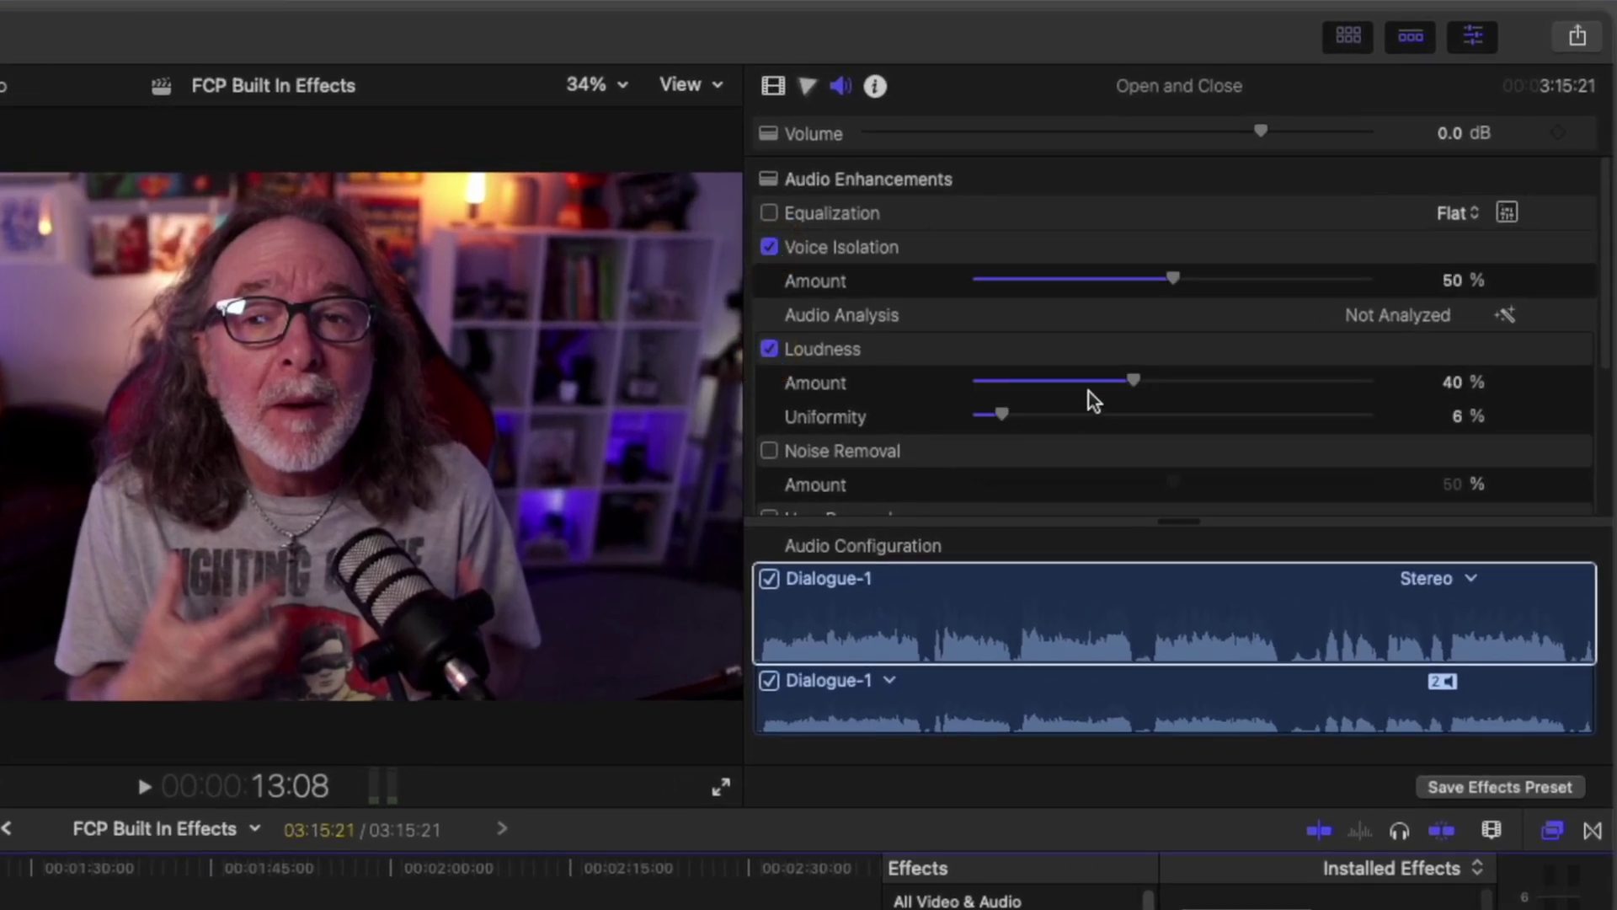
{"action": "left_click_drag", "start_coordinate": [1111, 376], "coordinate": [1074, 386]}
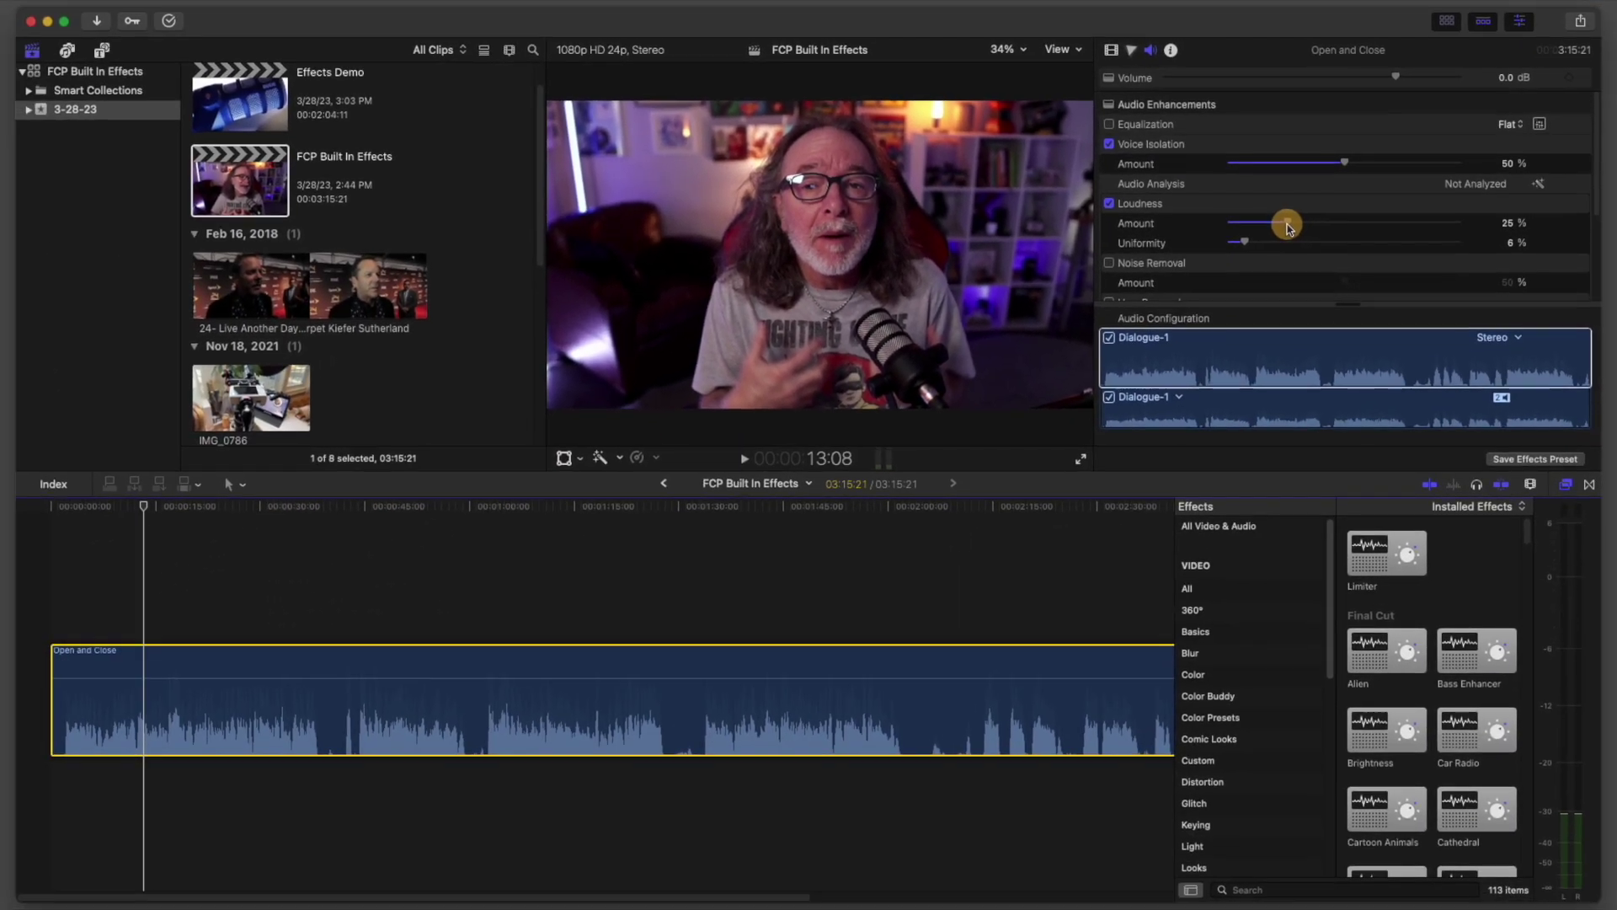
{"action": "left_click_drag", "start_coordinate": [1287, 227], "coordinate": [1287, 227]}
{"action": "key", "text": "space"}
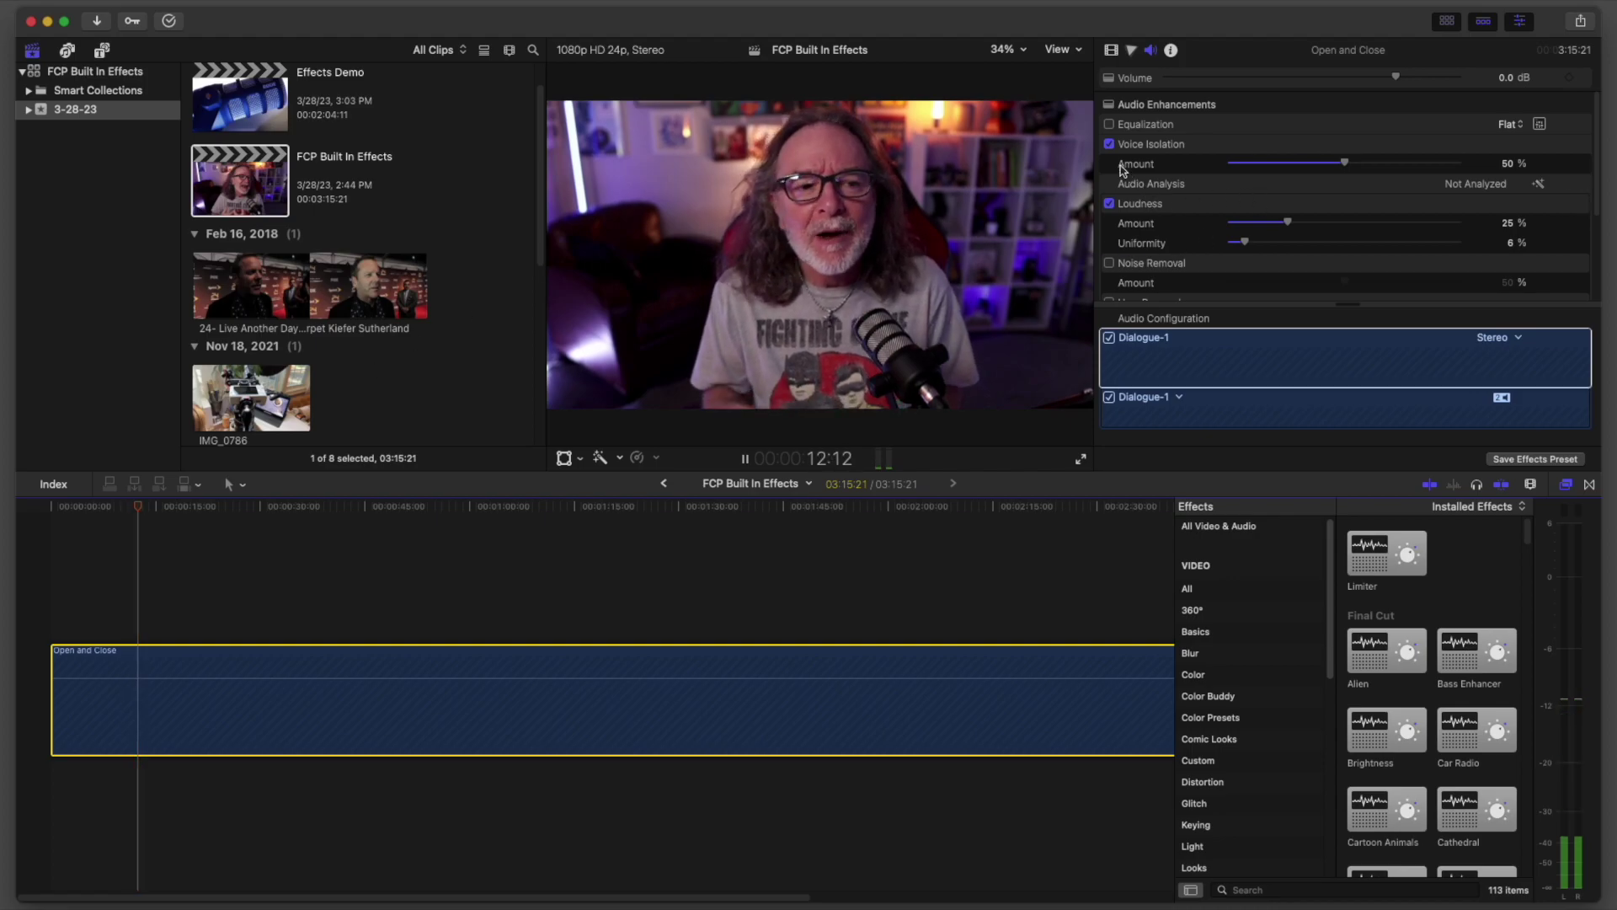
Toggle Loudness and Voice Isolation off and back on during playback to compare.
{"action": "left_click", "coordinate": [1109, 204]}
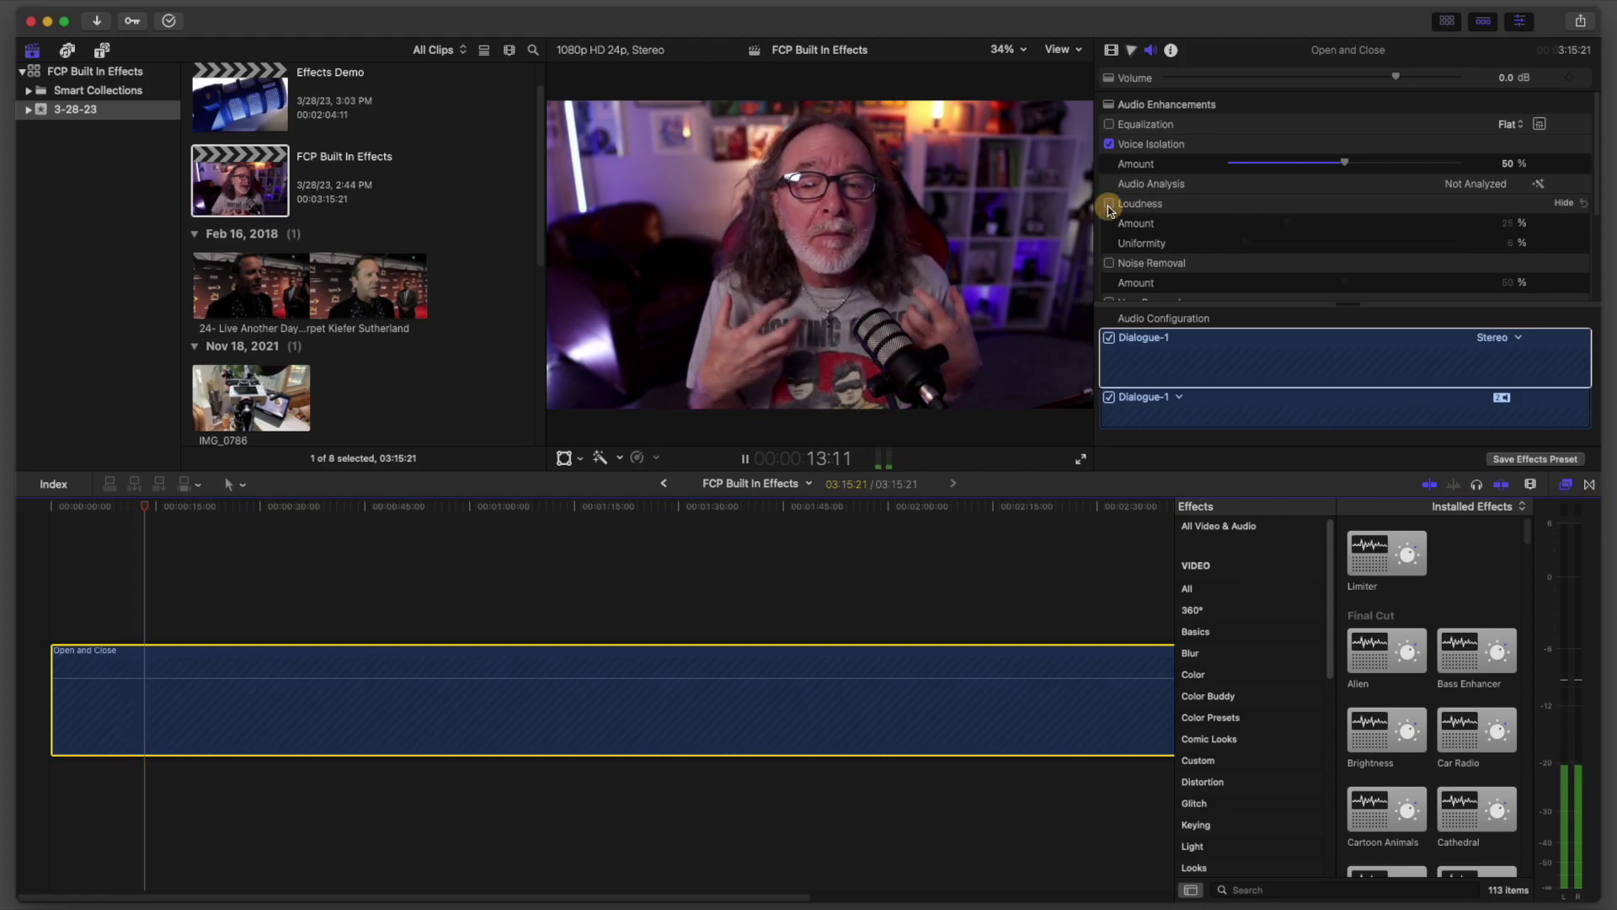
{"action": "left_click", "coordinate": [1109, 145]}
{"action": "left_click", "coordinate": [1109, 145]}
{"action": "left_click", "coordinate": [1109, 204]}
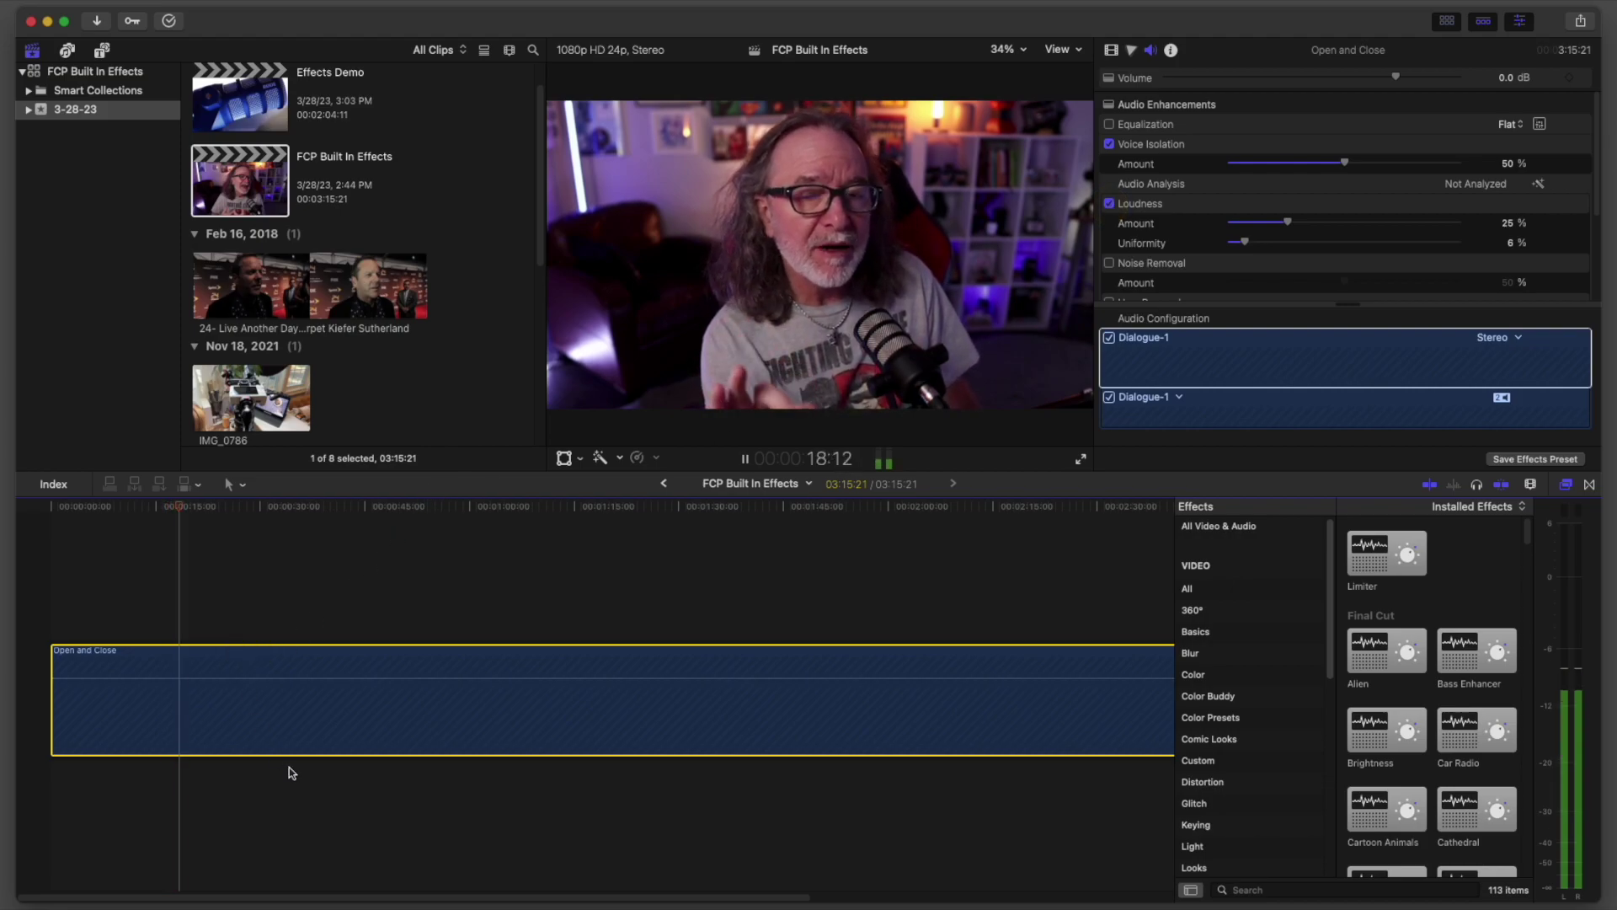
{"action": "key", "text": "space"}
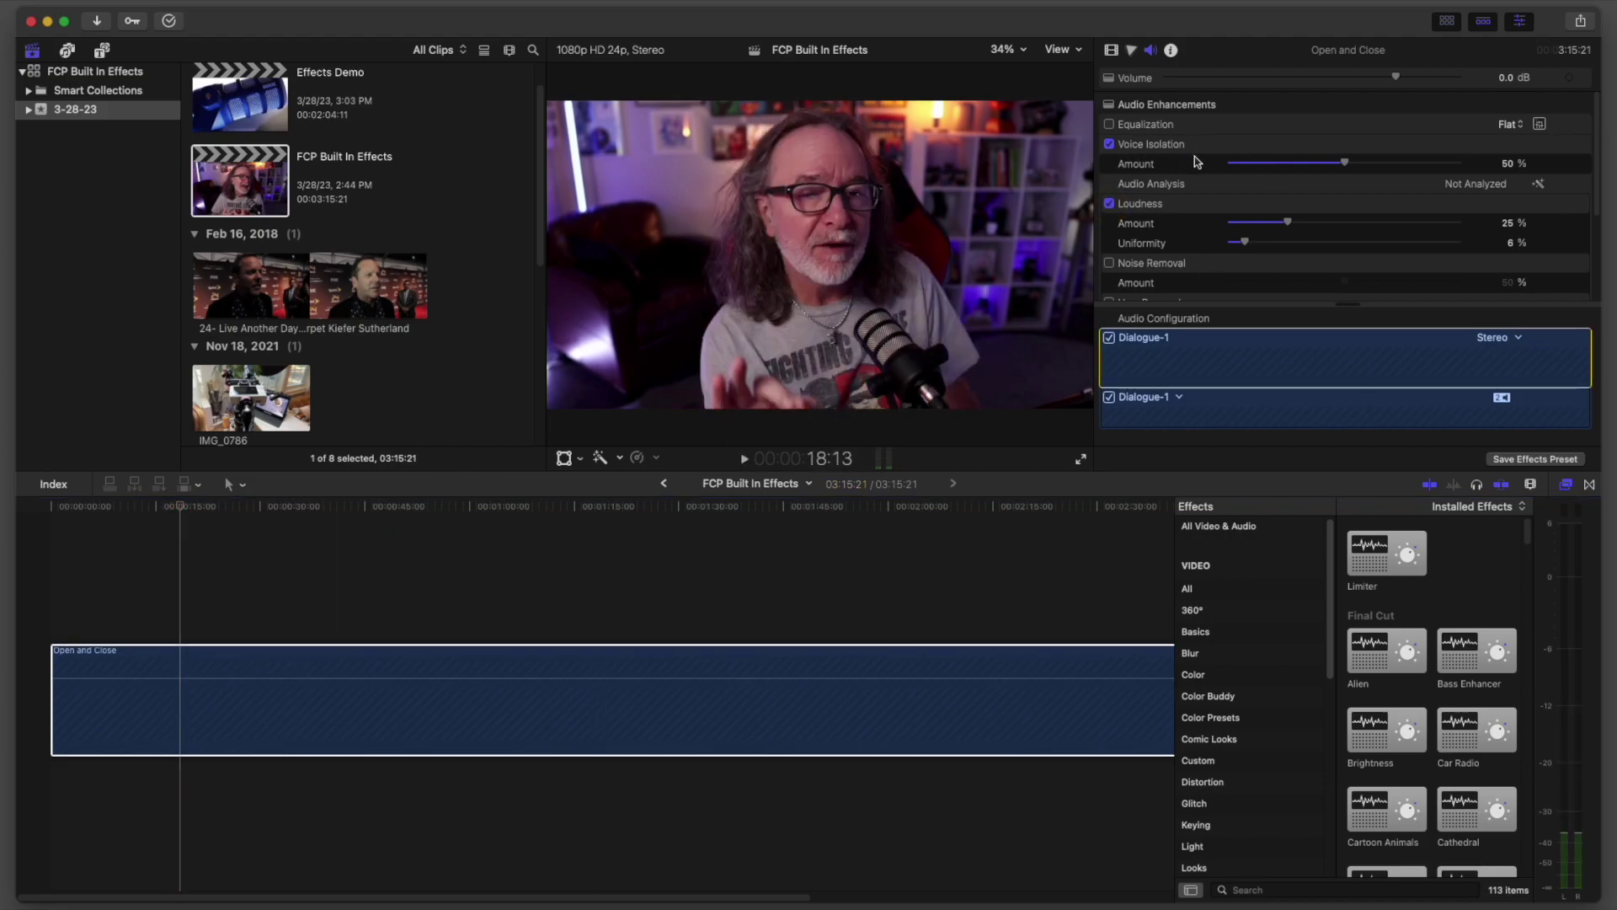